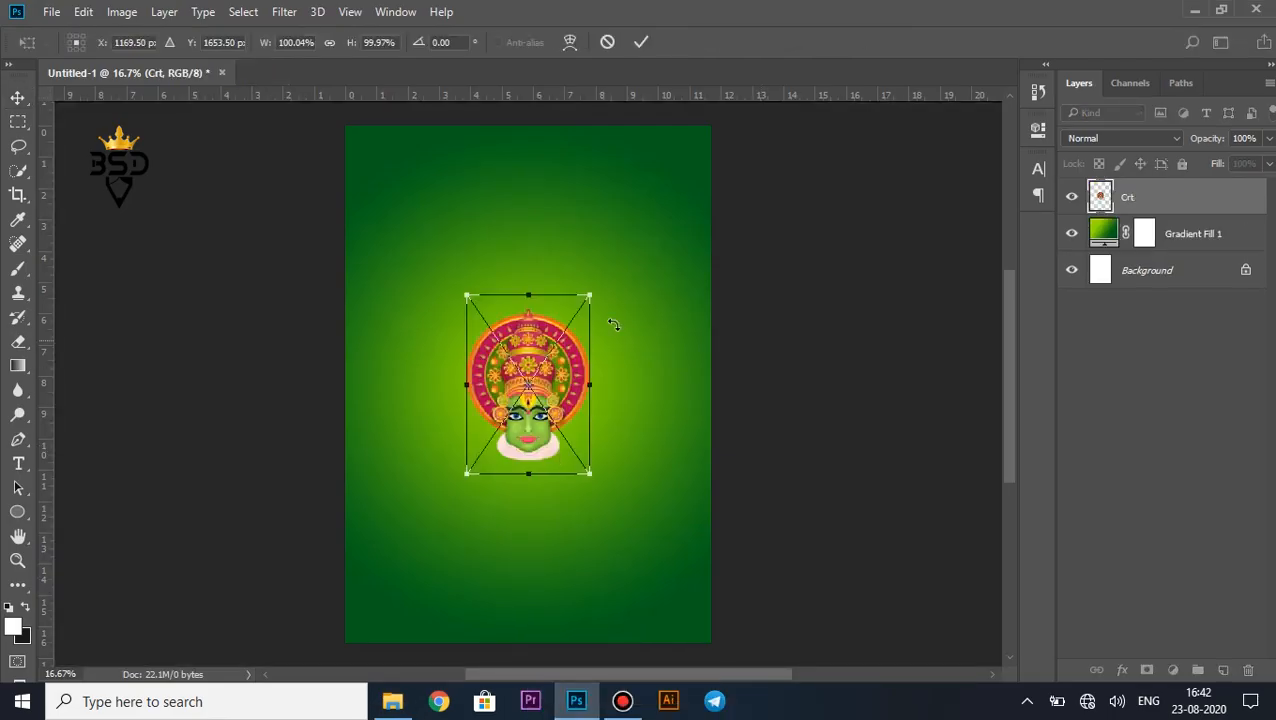
Enlarge the Kathakali face graphic proportionally from its centre to about 205% and nudge it upward on the poster.
{"action": "left_click_drag", "start_coordinate": [590, 296], "coordinate": [662, 208]}
{"action": "key", "text": "shift+alt+Return"}
{"action": "key", "text": "Up"}
{"action": "key", "text": "Up"}
{"action": "key", "text": "Up"}
{"action": "key", "text": "Up"}
{"action": "key", "text": "Up"}
{"action": "key", "text": "Up"}
{"action": "key", "text": "Up"}
{"action": "key", "text": "Up"}
{"action": "key", "text": "Up"}
{"action": "key", "text": "Up"}
{"action": "key", "text": "Up"}
{"action": "key", "text": "Up"}
{"action": "key", "text": "Up"}
{"action": "key", "text": "Up"}
{"action": "key", "text": "Up"}
{"action": "key", "text": "Up"}
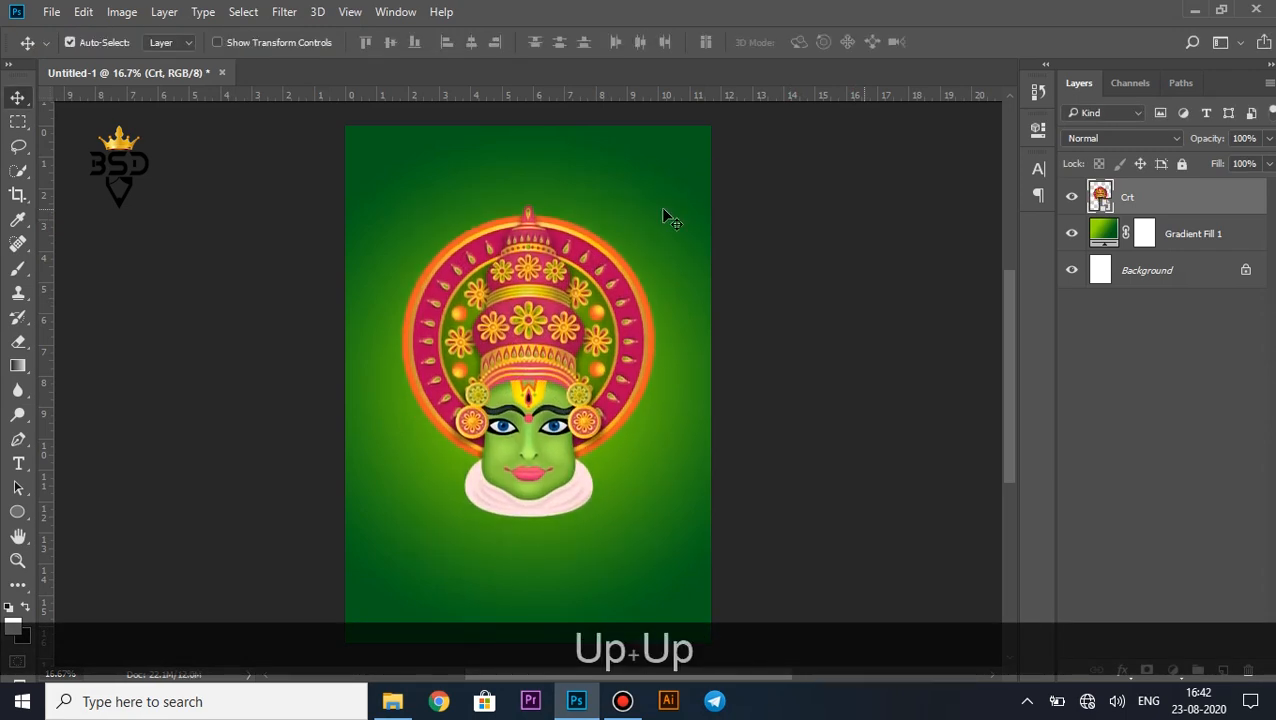
Boost the Crt layer's contrast with Curves, raising the black point and setting the white input to 232.
{"action": "key", "text": "ctrl+m"}
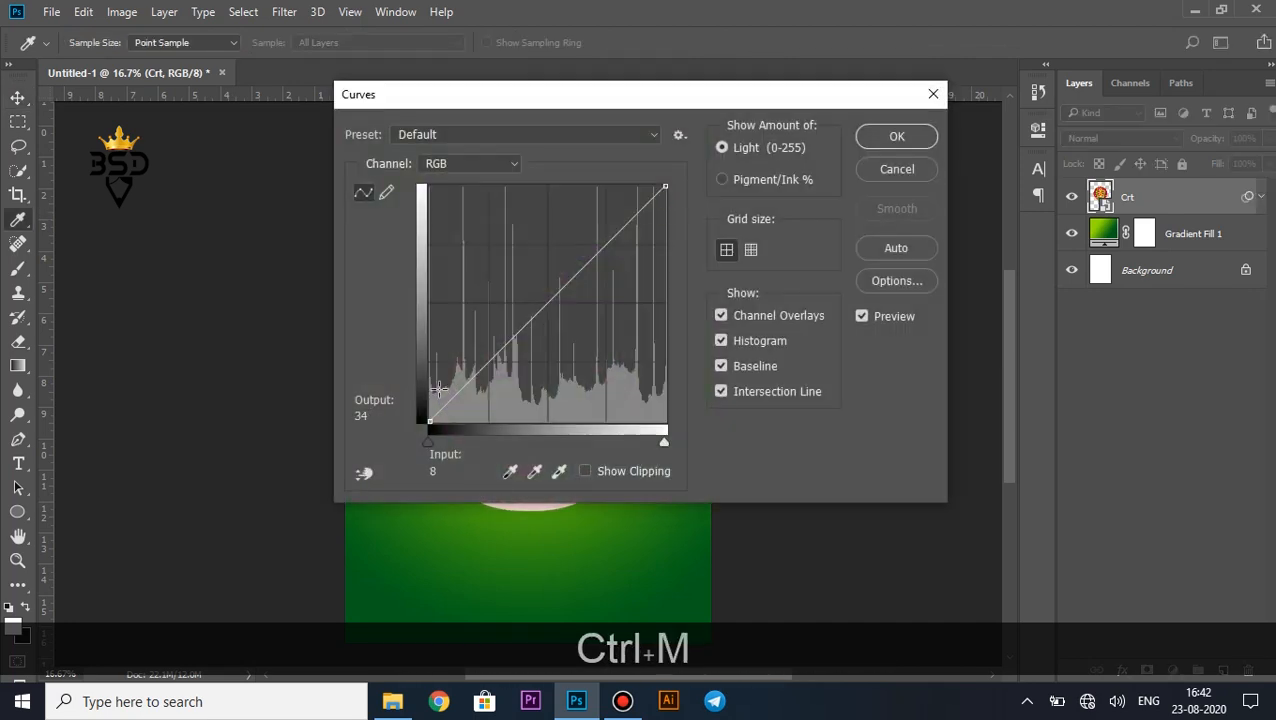
{"action": "left_click_drag", "start_coordinate": [511, 101], "coordinate": [853, 179]}
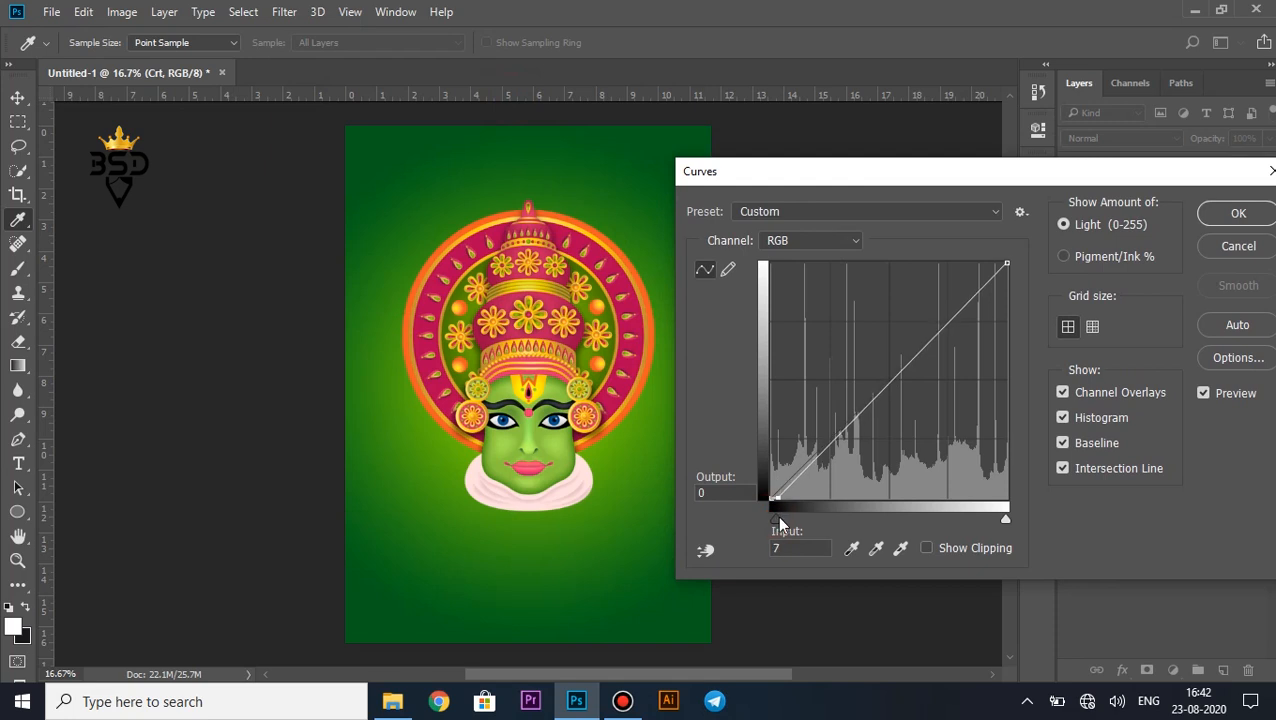
{"action": "left_click_drag", "start_coordinate": [788, 518], "coordinate": [808, 518]}
{"action": "left_click_drag", "start_coordinate": [1005, 520], "coordinate": [984, 519]}
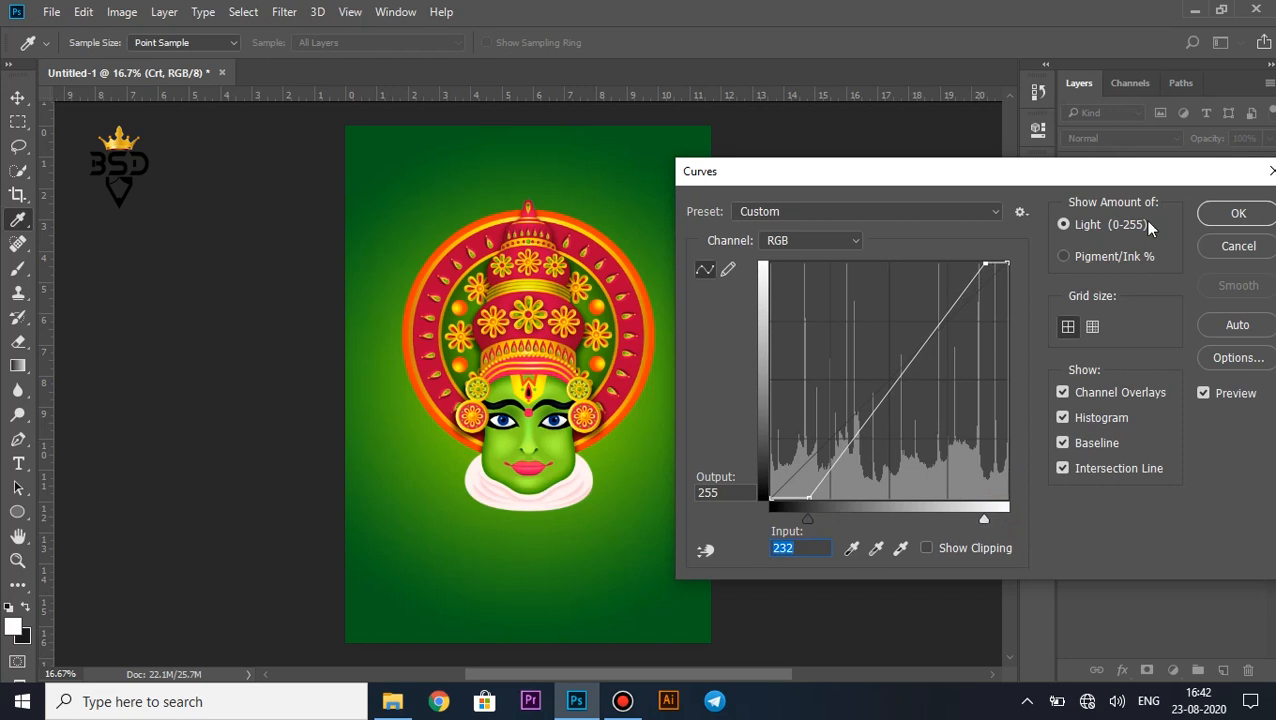
{"action": "left_click", "coordinate": [1220, 217]}
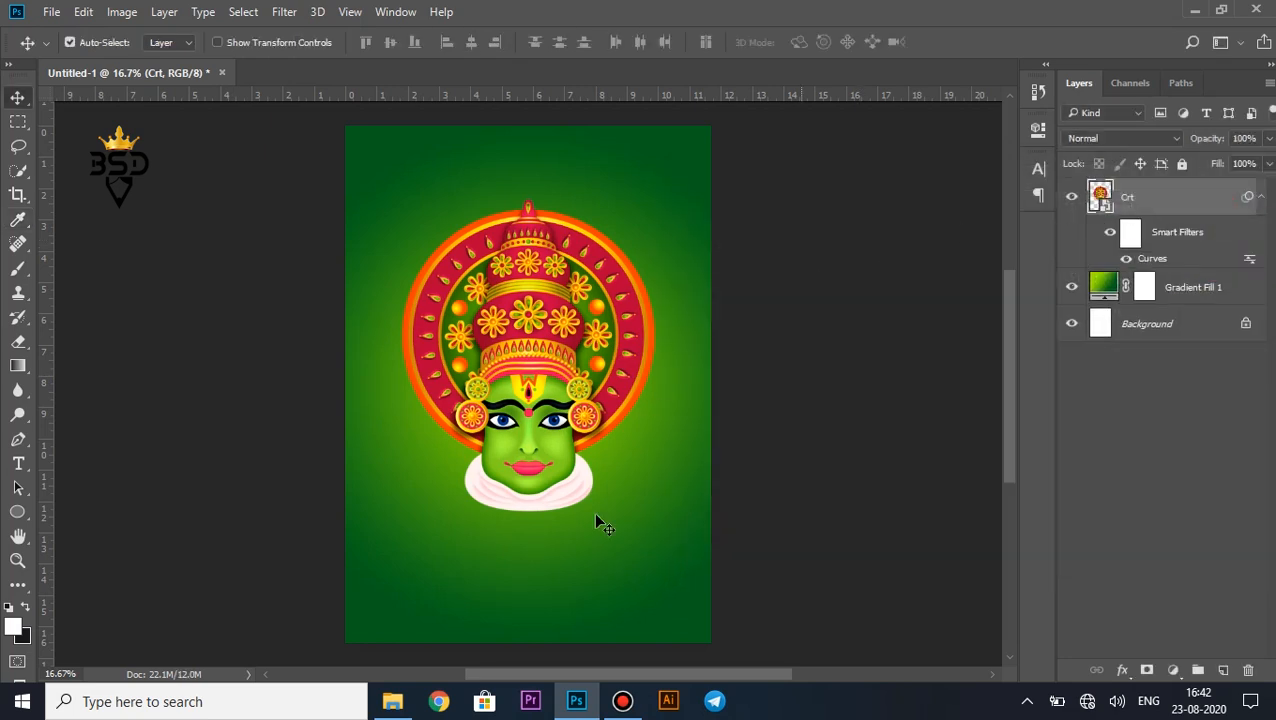
Open Leaf.png as a separate document in Photoshop and deselect its layer.
{"action": "left_click", "coordinate": [575, 703]}
{"action": "left_click_drag", "start_coordinate": [427, 167], "coordinate": [902, 66]}
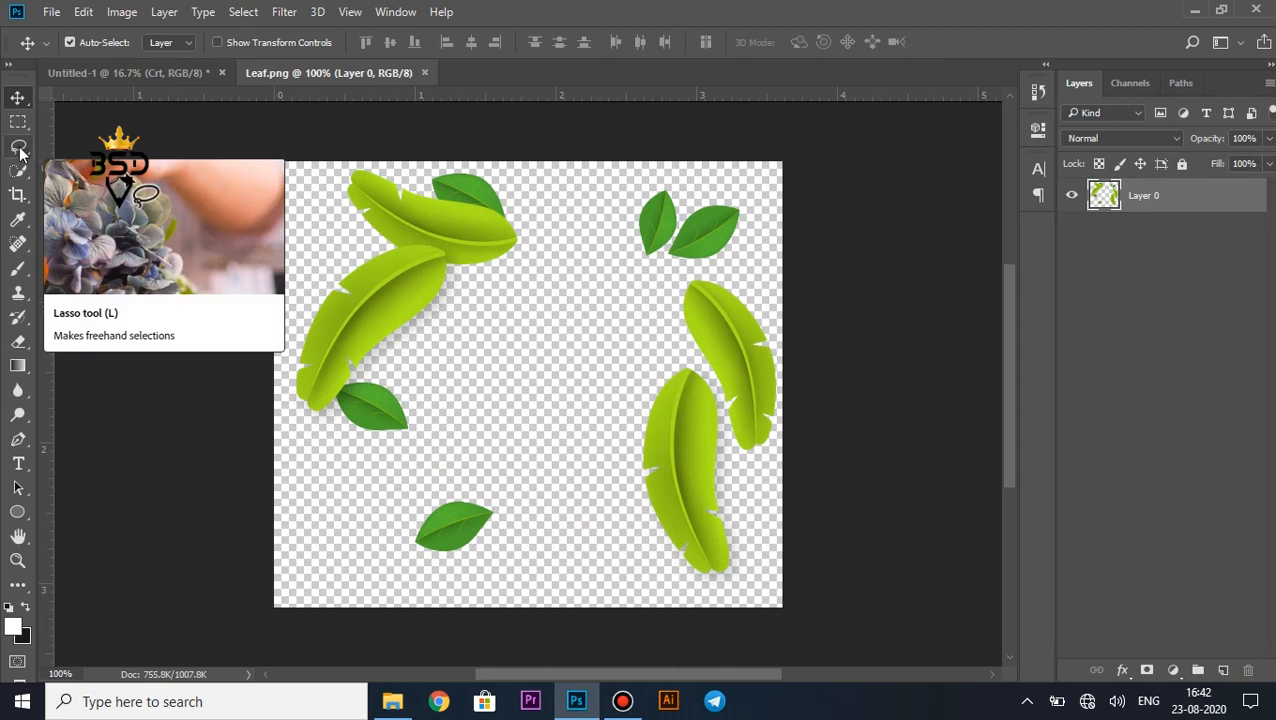
{"action": "left_click", "coordinate": [279, 128]}
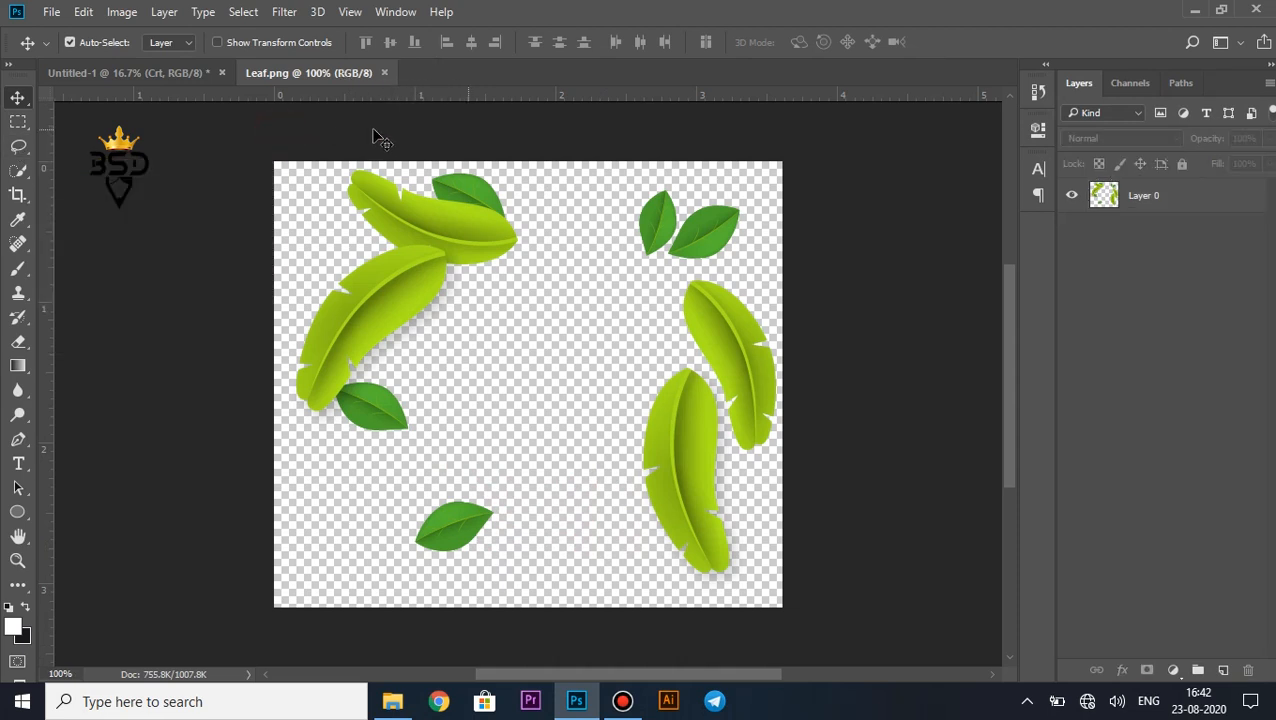
Lasso the leaf cluster in the upper-left part of Leaf.png and copy it to a new layer.
{"action": "left_click", "coordinate": [18, 146]}
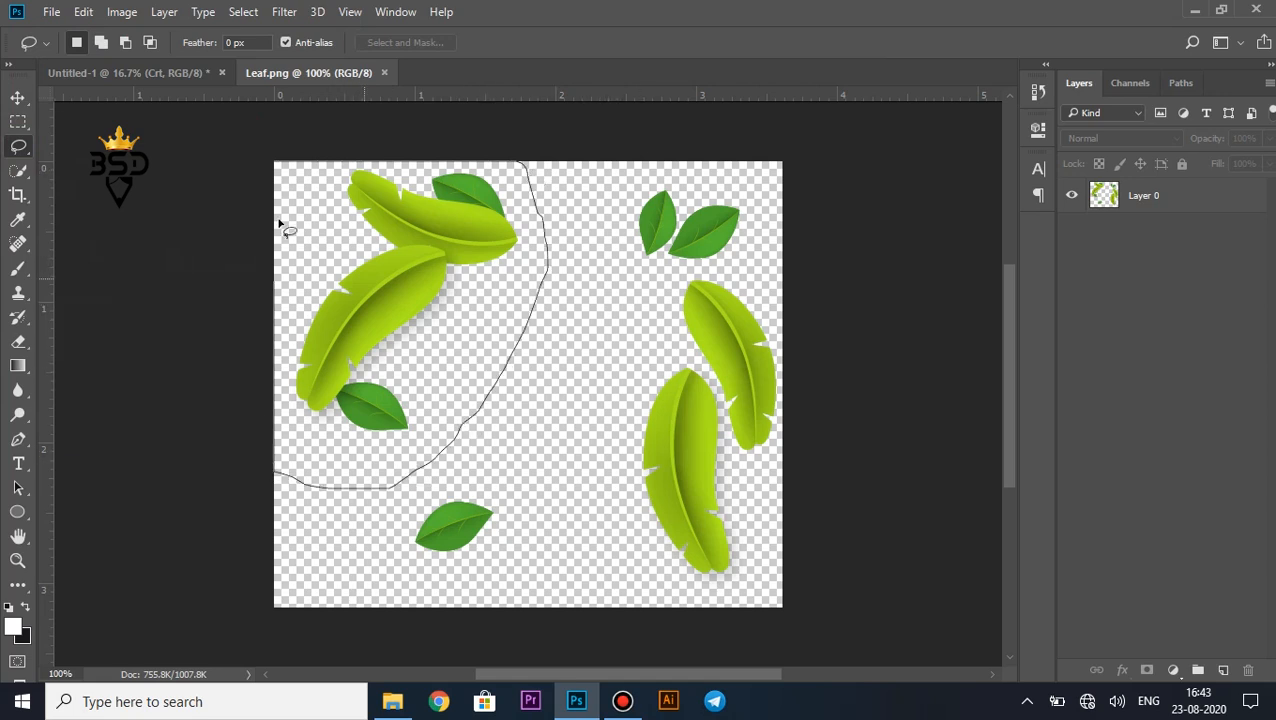
{"action": "left_click_drag", "start_coordinate": [384, 148], "coordinate": [388, 148]}
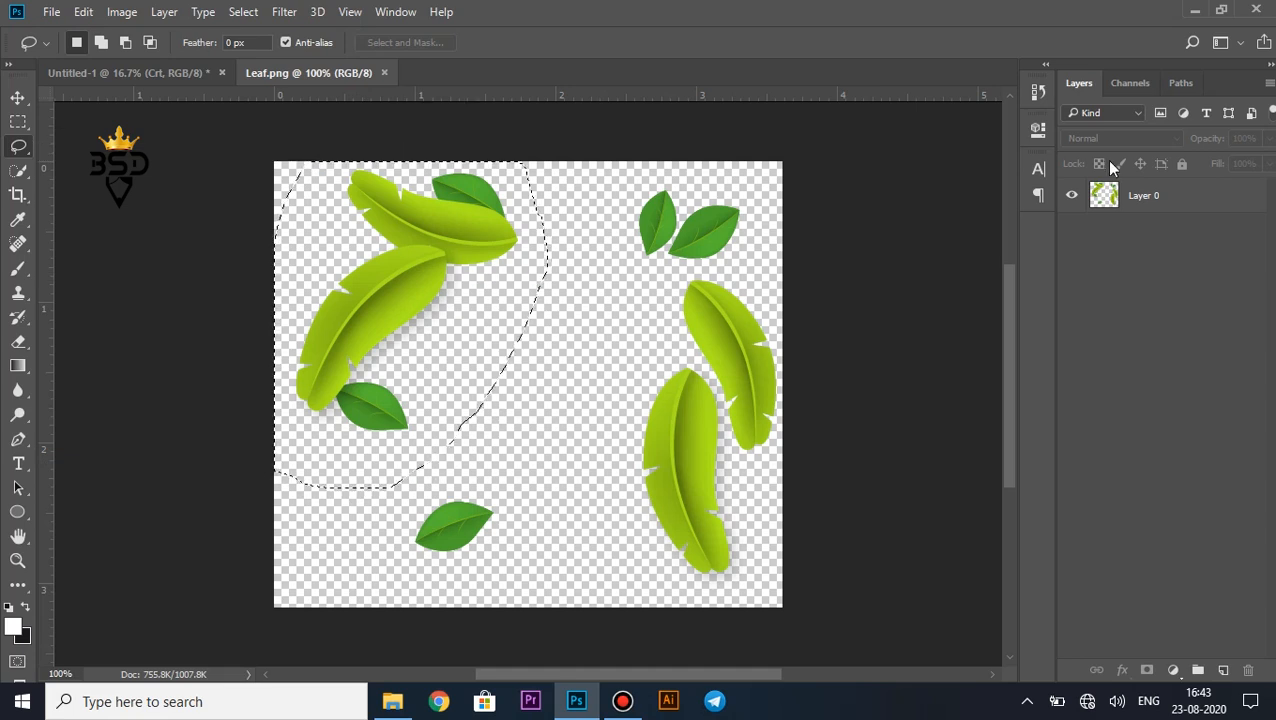
{"action": "left_click", "coordinate": [1133, 193]}
{"action": "key", "text": "ctrl+j"}
{"action": "key", "text": "v"}
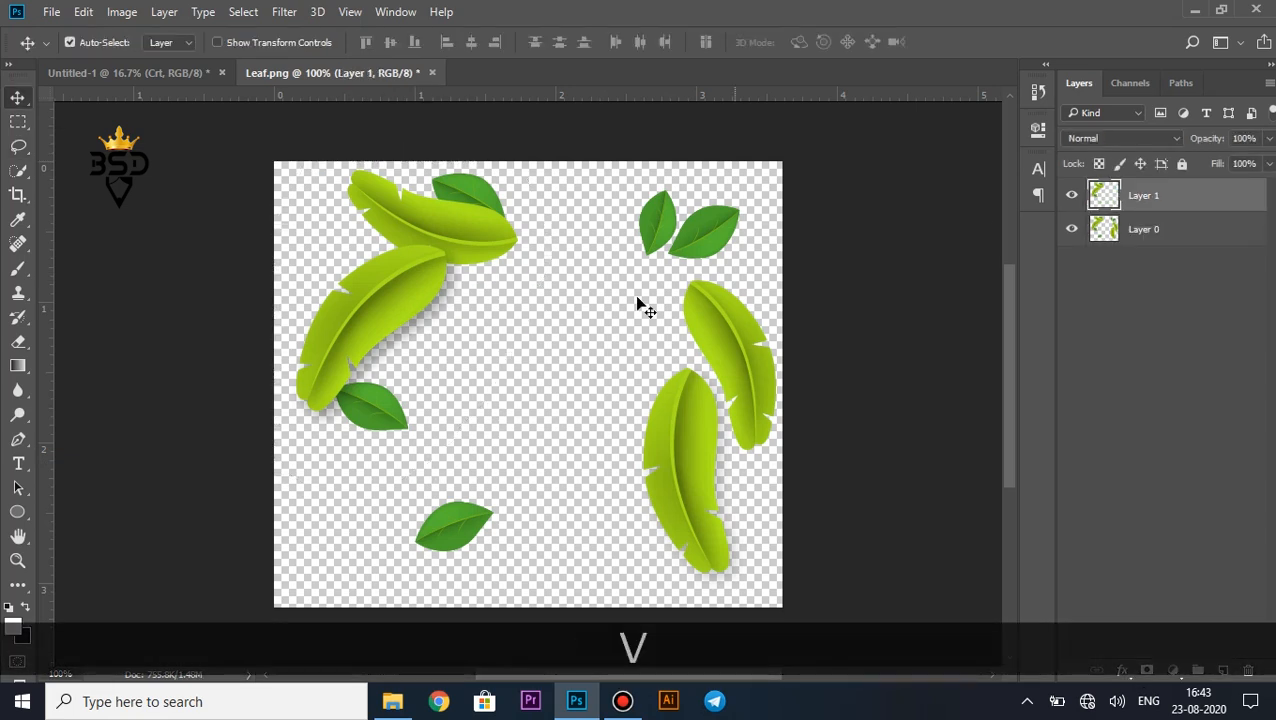
Bring the copied leaf cluster into the Untitled-1 poster above the headdress and stack its layer beneath Crt.
{"action": "left_click_drag", "start_coordinate": [482, 240], "coordinate": [568, 320]}
{"action": "key", "text": "ctrl+t"}
{"action": "key", "text": "Return"}
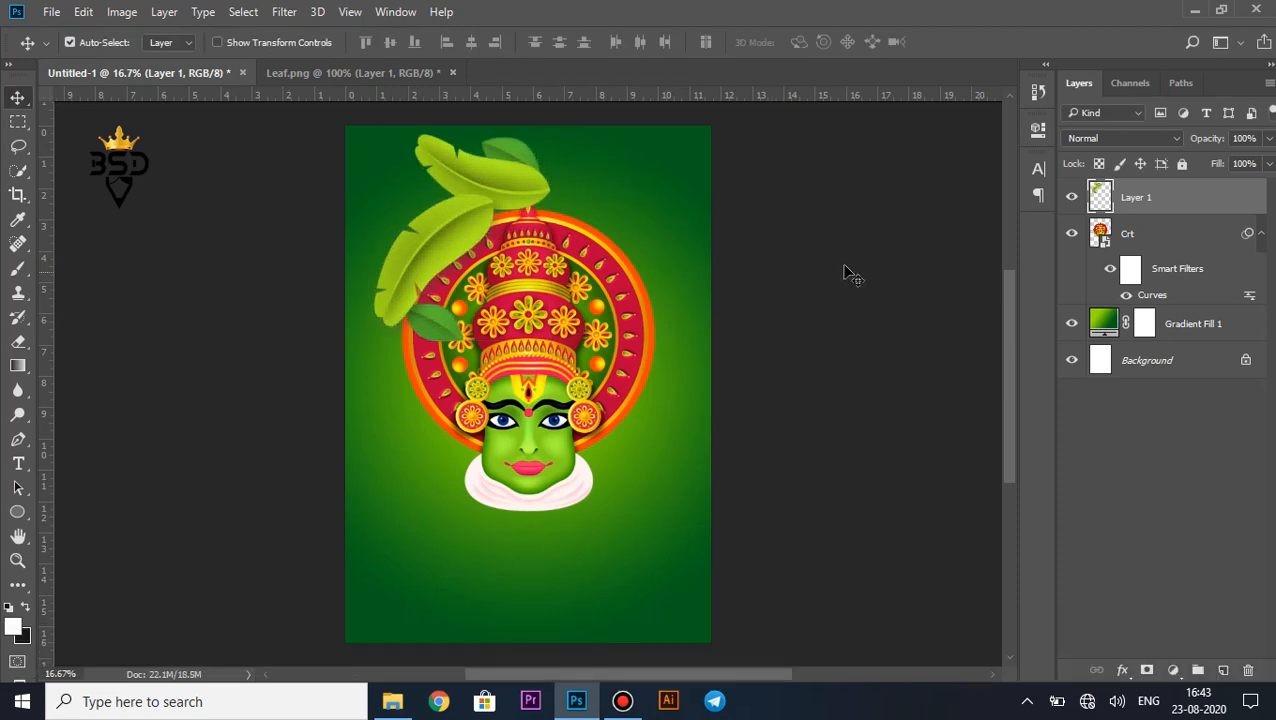
{"action": "left_click_drag", "start_coordinate": [1138, 204], "coordinate": [1118, 289]}
Rotate the leaf cluster about 25° clockwise and scale it to about 92% behind the headdress.
{"action": "key", "text": "ctrl+t"}
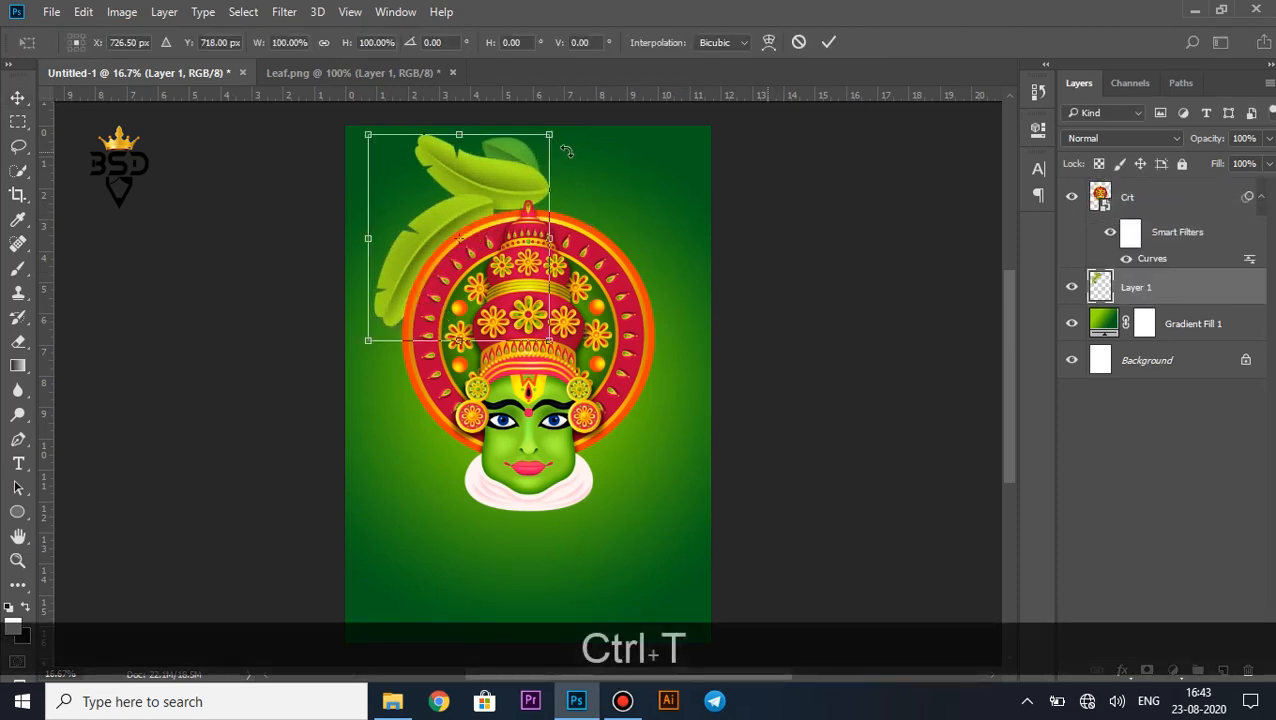
{"action": "left_click_drag", "start_coordinate": [591, 157], "coordinate": [629, 218]}
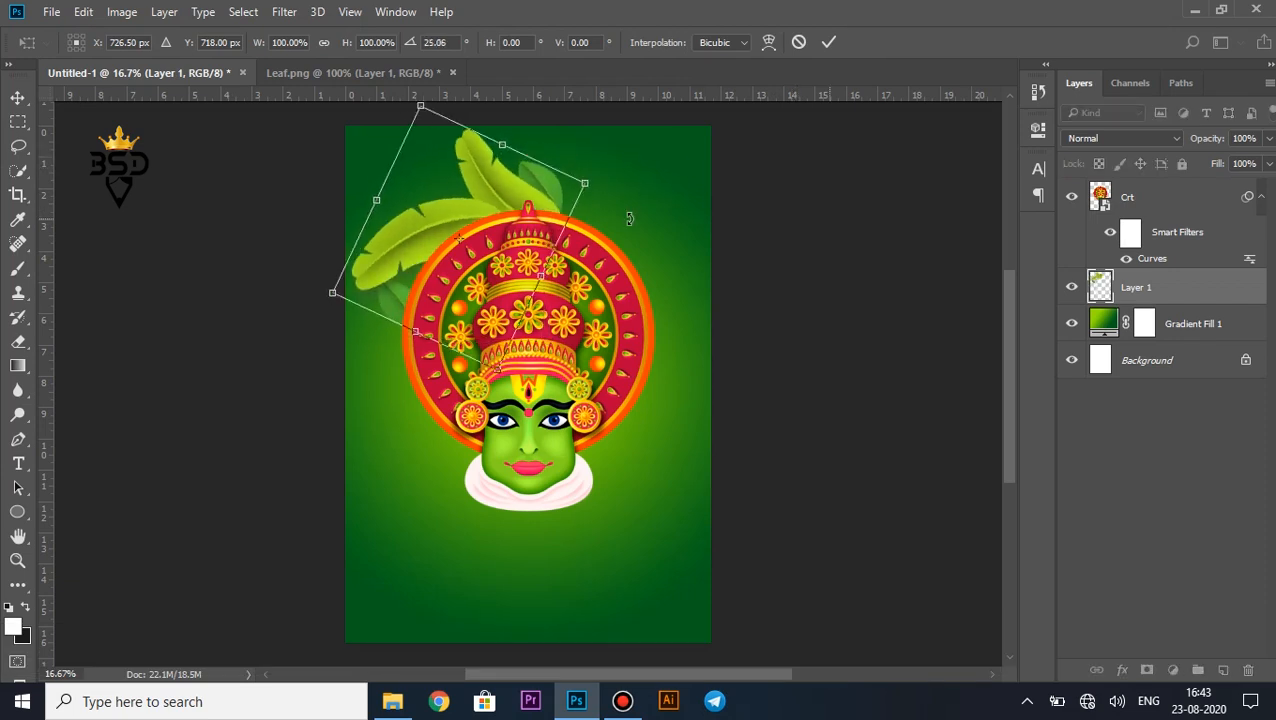
{"action": "left_click_drag", "start_coordinate": [421, 105], "coordinate": [444, 123]}
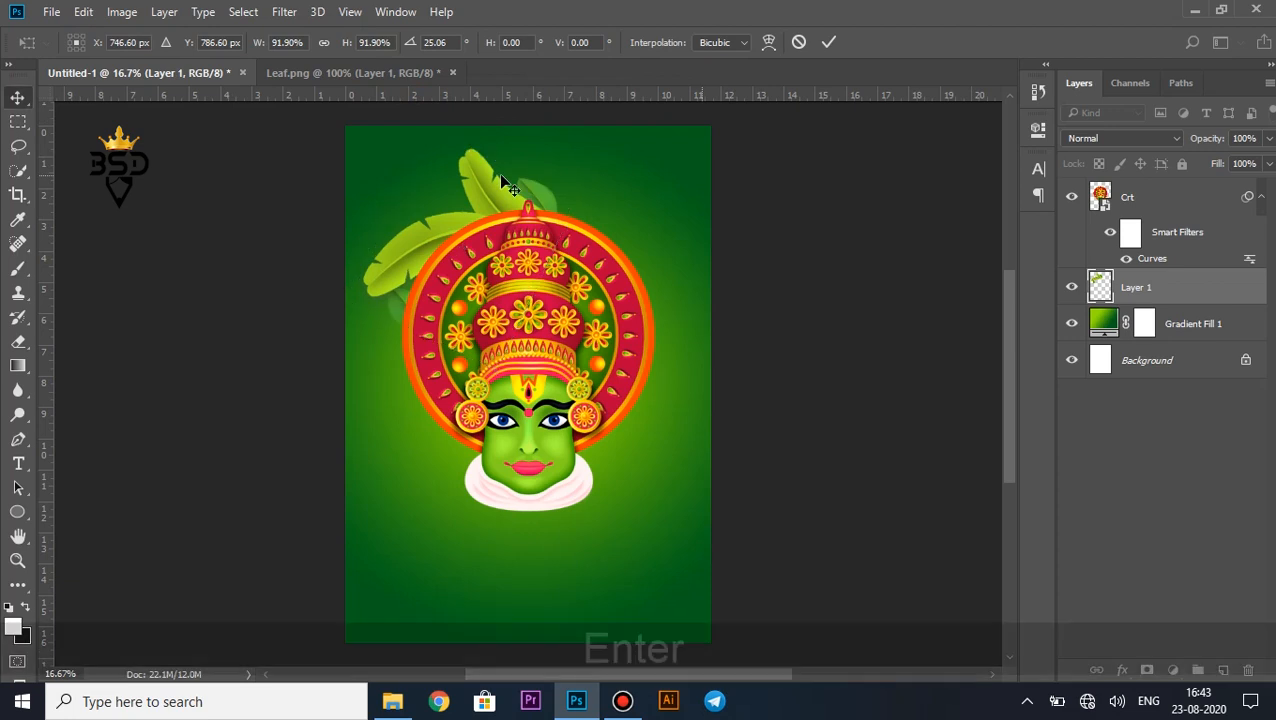
{"action": "key", "text": "Return"}
Scale the Crt face graphic down slightly from its centre and nudge it upward.
{"action": "left_click", "coordinate": [1117, 205]}
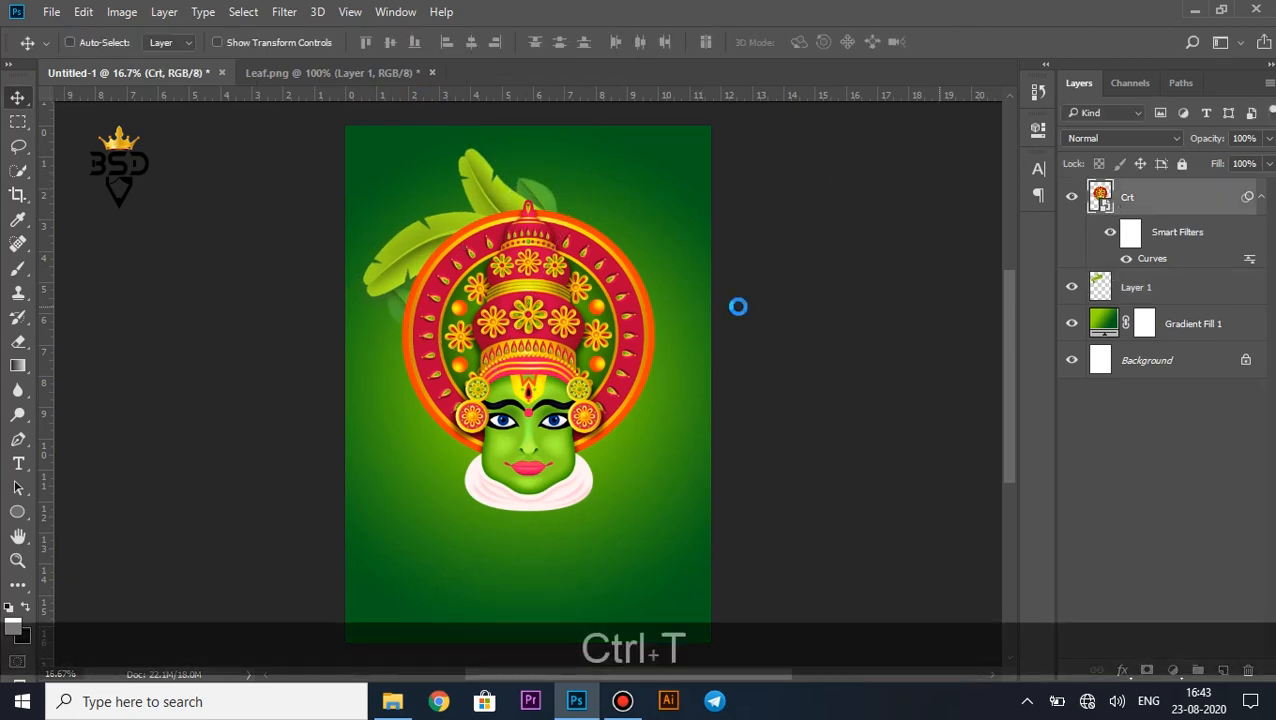
{"action": "key", "text": "ctrl+t"}
{"action": "left_click", "coordinate": [689, 292]}
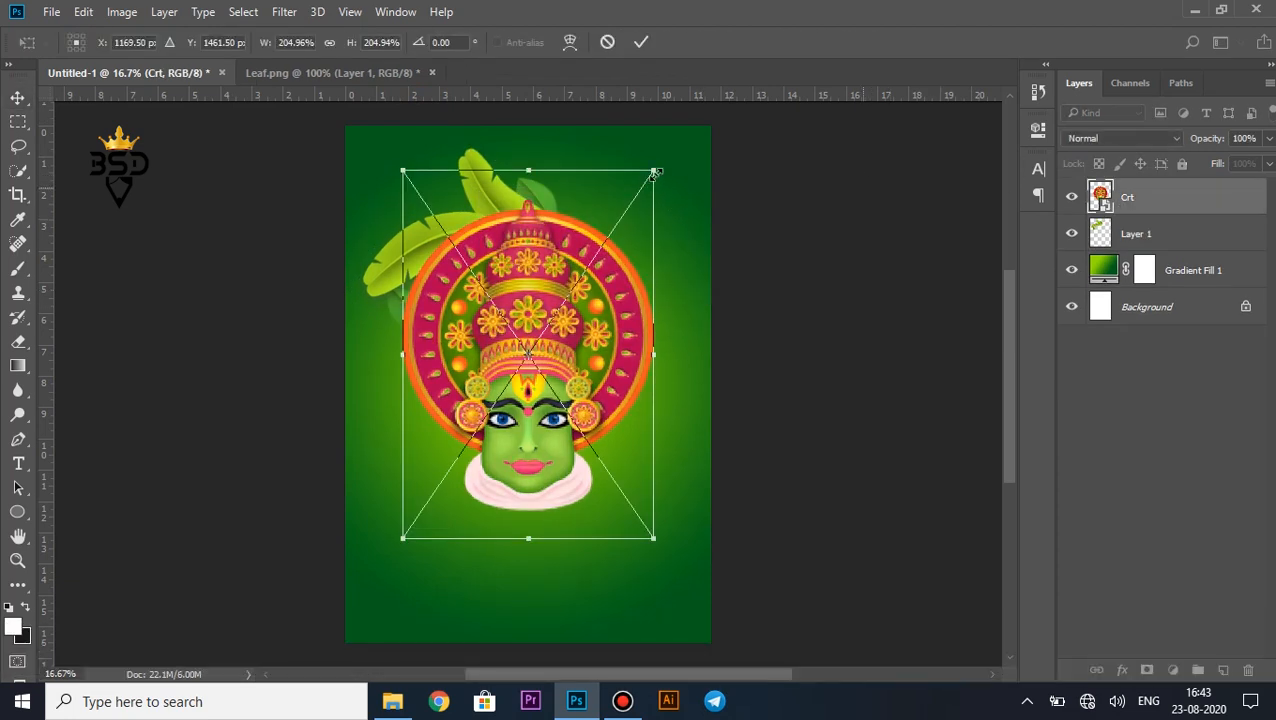
{"action": "left_click_drag", "start_coordinate": [651, 173], "coordinate": [645, 183]}
{"action": "key", "text": "shift+alt+Return"}
{"action": "key", "text": "Up"}
{"action": "key", "text": "Up"}
{"action": "key", "text": "Up"}
{"action": "key", "text": "Up"}
{"action": "key", "text": "Up"}
{"action": "key", "text": "Up"}
{"action": "key", "text": "Up"}
{"action": "key", "text": "Up"}
{"action": "key", "text": "Up"}
{"action": "key", "text": "Up"}
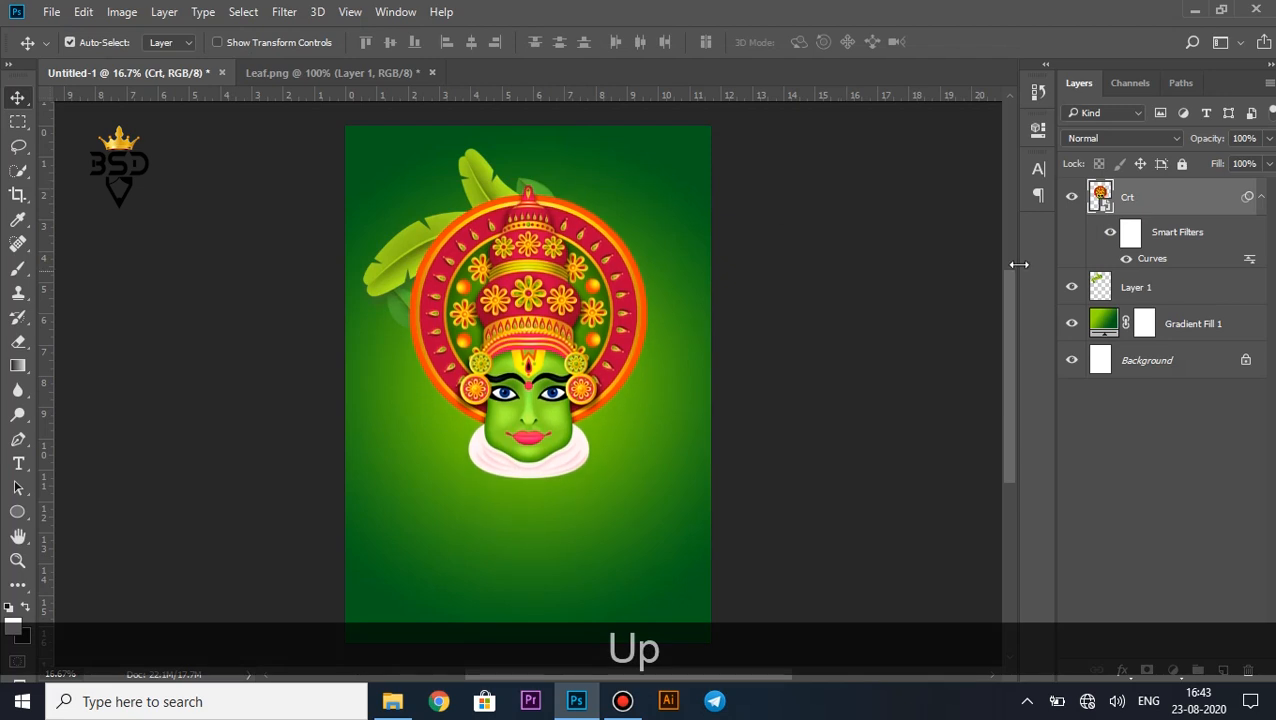
Shift the leaf cluster slightly upward so it sits behind the raised headdress.
{"action": "left_click", "coordinate": [1098, 289]}
{"action": "key", "text": "ctrl"}
{"action": "key", "text": "ctrl+t"}
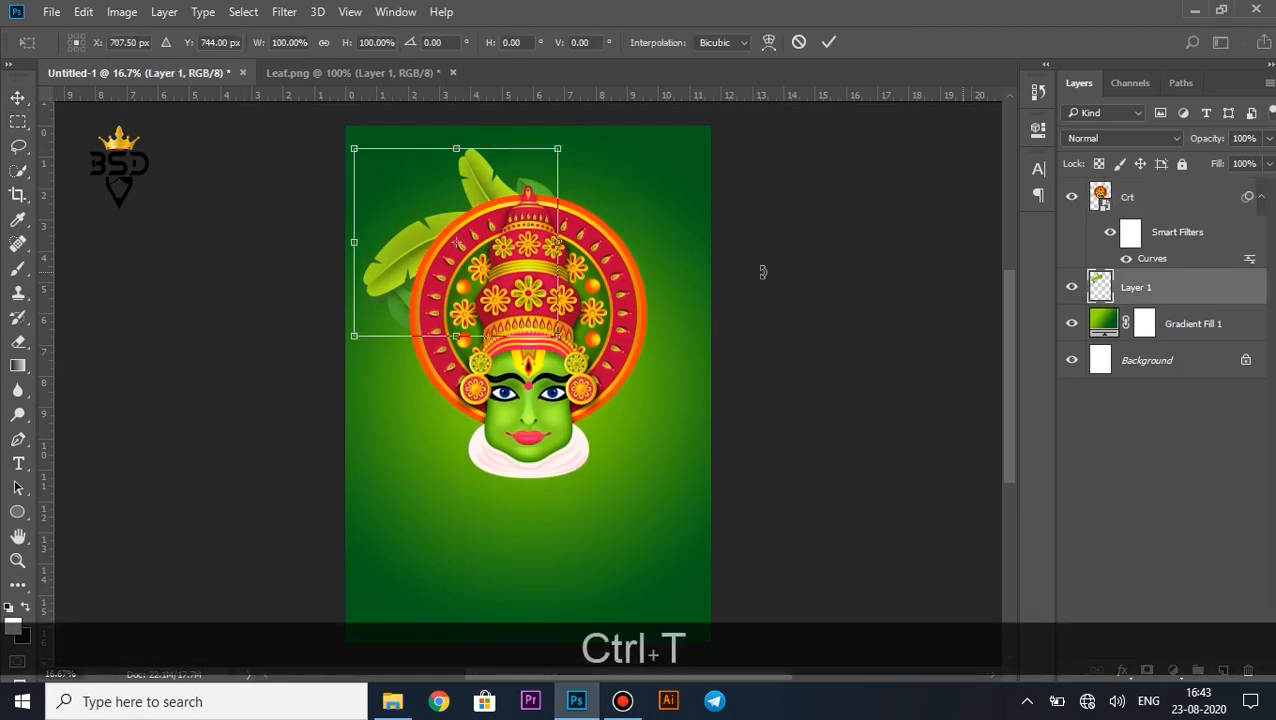
{"action": "left_click_drag", "start_coordinate": [483, 280], "coordinate": [478, 270]}
{"action": "key", "text": "Return"}
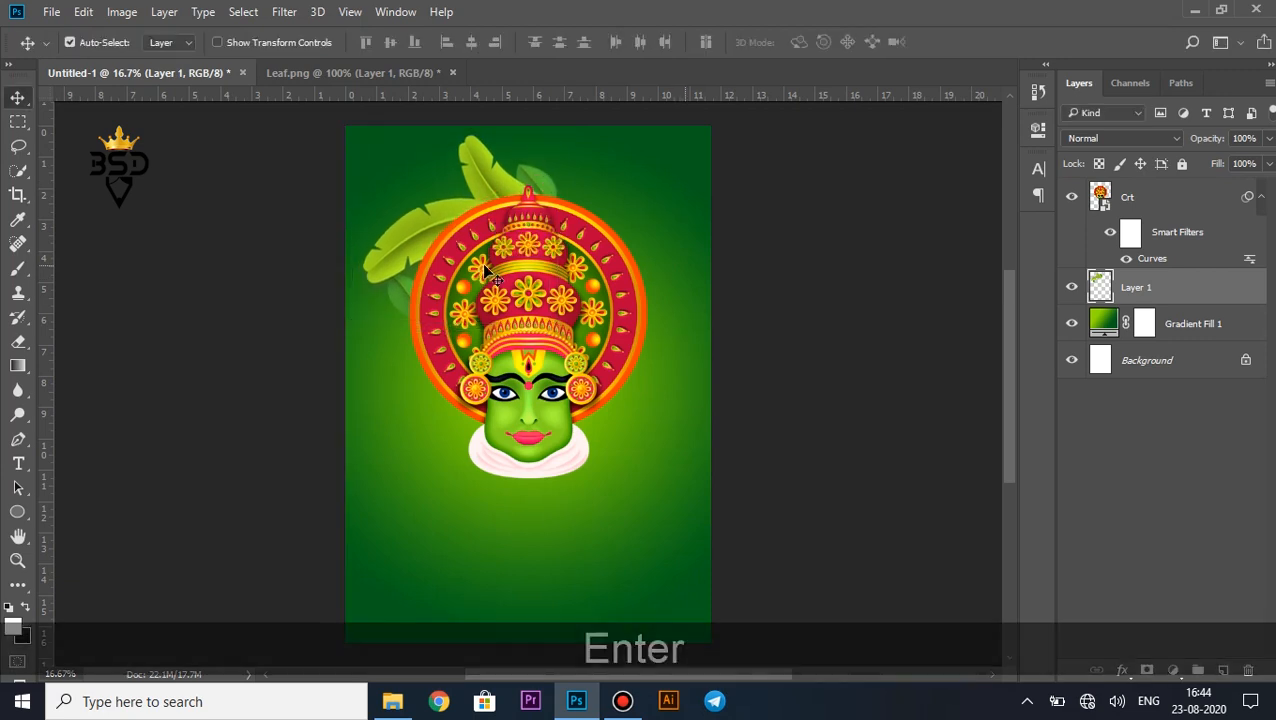
Duplicate the leaf cluster layer and flip the copy horizontally.
{"action": "key", "text": "ctrl+j"}
{"action": "key", "text": "ctrl"}
{"action": "key", "text": "ctrl+t"}
{"action": "right_click", "coordinate": [487, 249]}
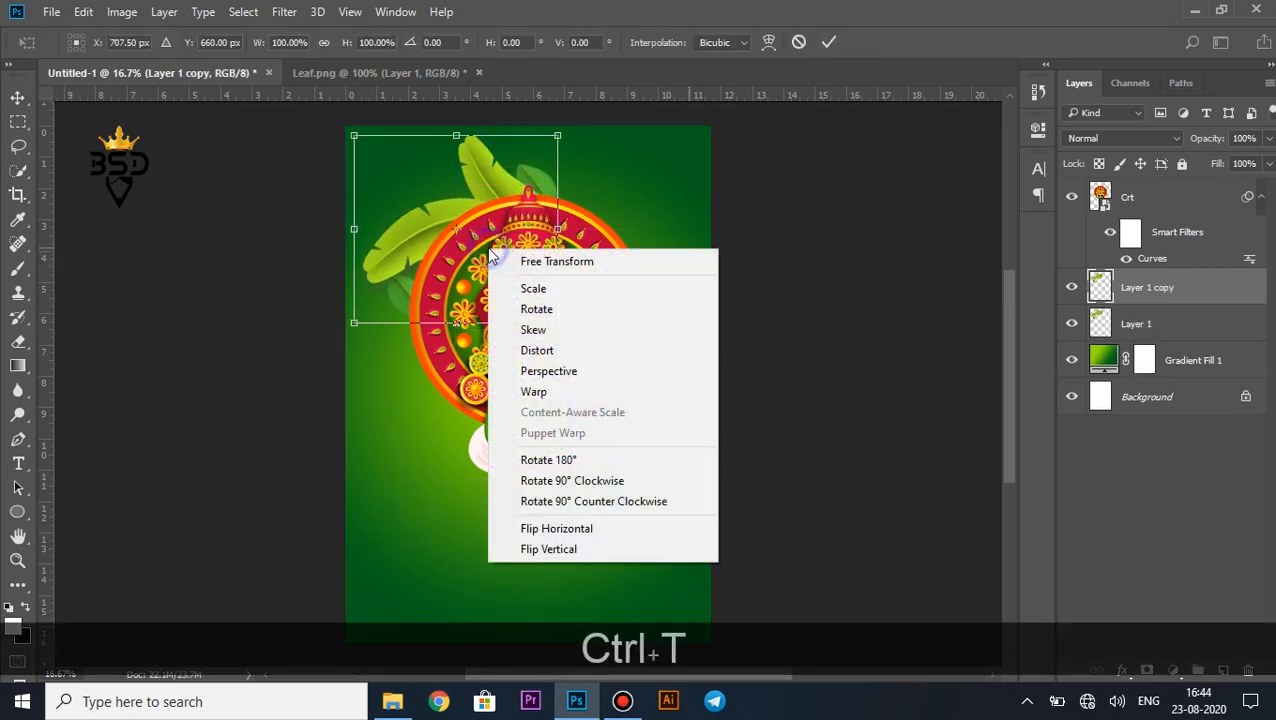
{"action": "left_click", "coordinate": [559, 529]}
{"action": "key", "text": "Return"}
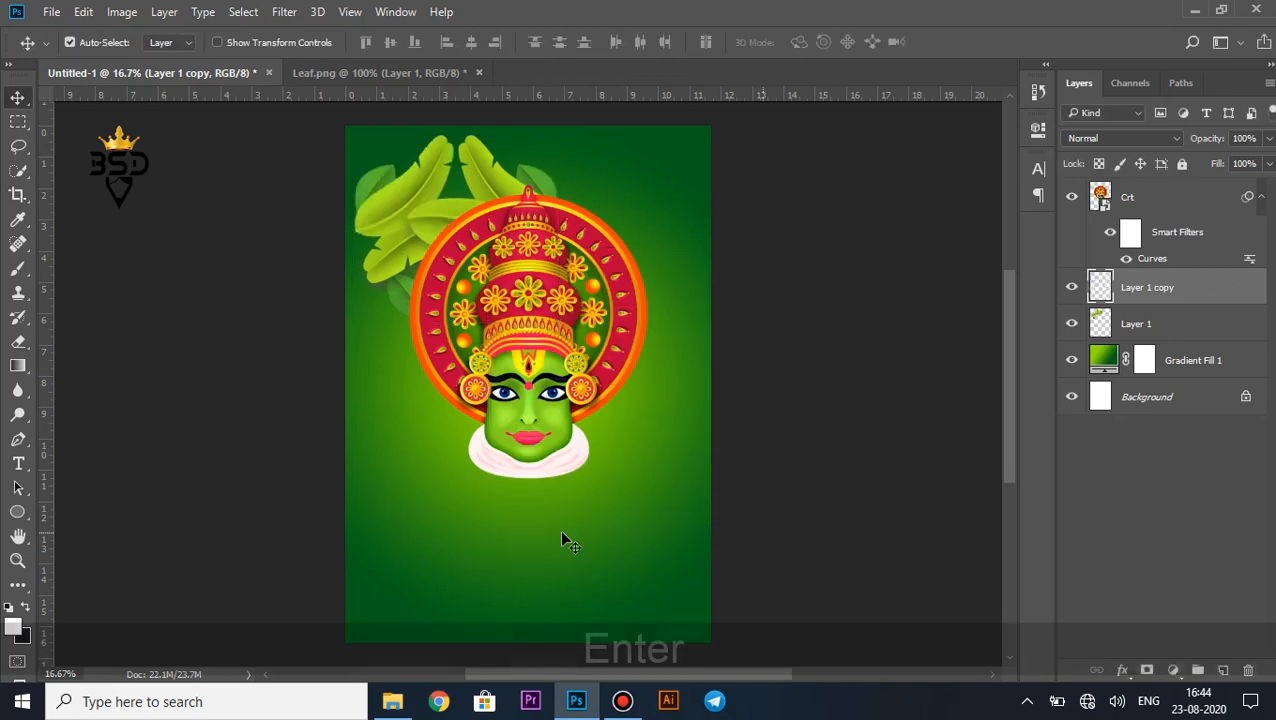
Move the mirrored leaf cluster to the right side of the headdress and nudge it to match the left cluster.
{"action": "key", "text": "ctrl+t"}
{"action": "left_click_drag", "start_coordinate": [405, 205], "coordinate": [560, 215]}
{"action": "key", "text": "Return"}
{"action": "key", "text": "Left"}
{"action": "key", "text": "Left"}
{"action": "key", "text": "Left"}
{"action": "key", "text": "Left"}
{"action": "key", "text": "Left"}
{"action": "key", "text": "Left"}
{"action": "key", "text": "Left"}
{"action": "key", "text": "Left"}
{"action": "key", "text": "Right"}
{"action": "key", "text": "Right"}
{"action": "key", "text": "Right"}
{"action": "key", "text": "Right"}
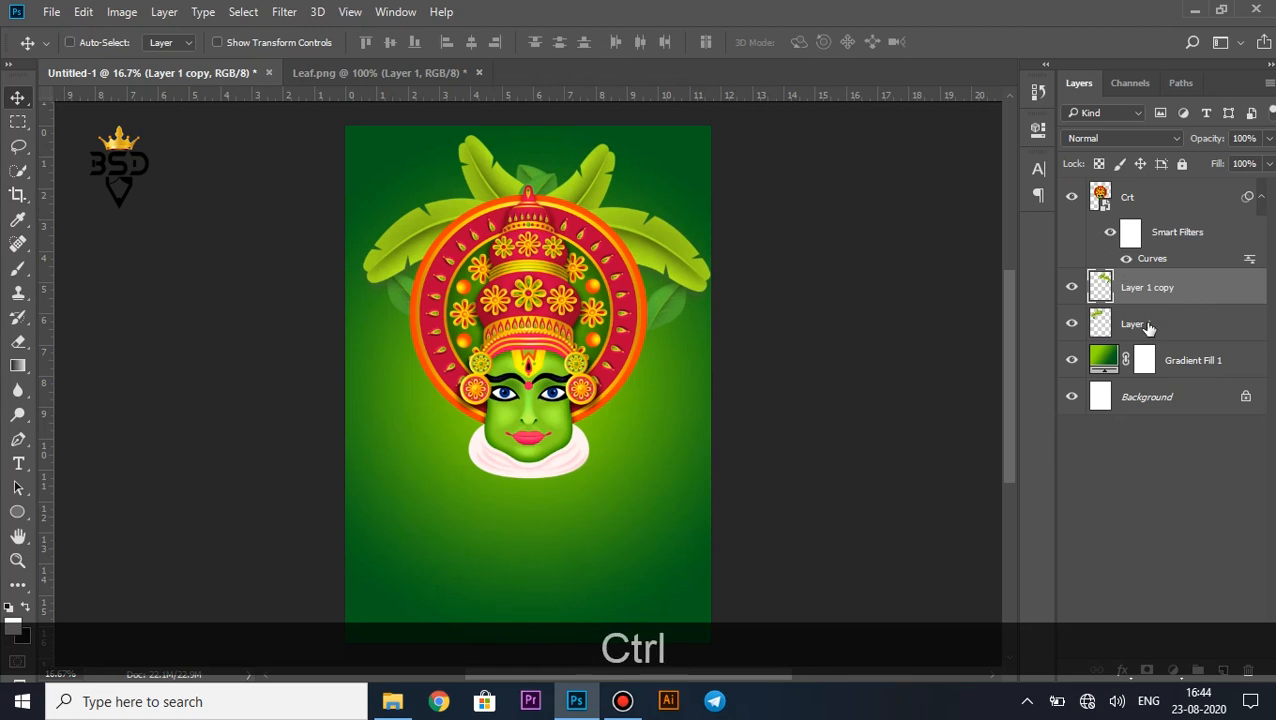
Nudge both leaf layers together to the left to centre them behind the headdress, and merge them.
{"action": "left_click", "coordinate": [1135, 324], "text": "ctrl"}
{"action": "key", "text": "Left"}
{"action": "key", "text": "Left"}
{"action": "key", "text": "Left"}
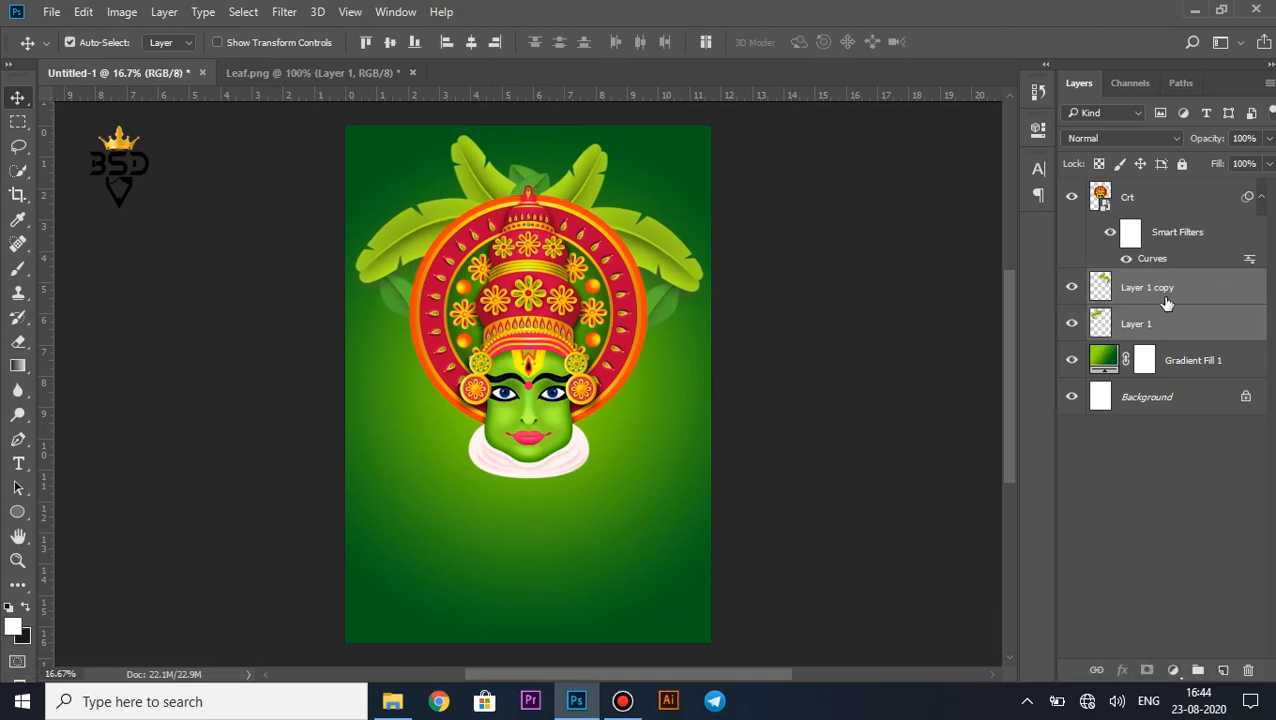
{"action": "key", "text": "ctrl+e"}
Darken the merged leaves with Curves by raising the black point slightly.
{"action": "key", "text": "ctrl+m"}
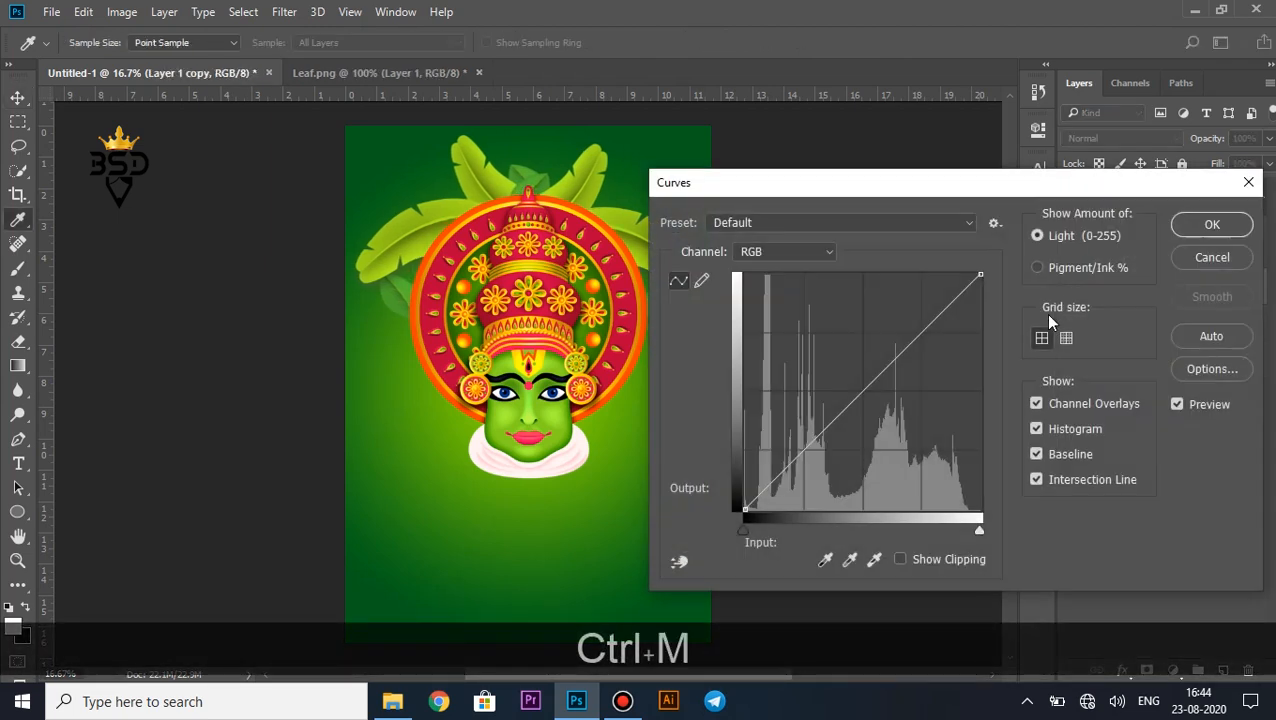
{"action": "left_click_drag", "start_coordinate": [746, 530], "coordinate": [759, 532]}
{"action": "left_click", "coordinate": [1199, 228]}
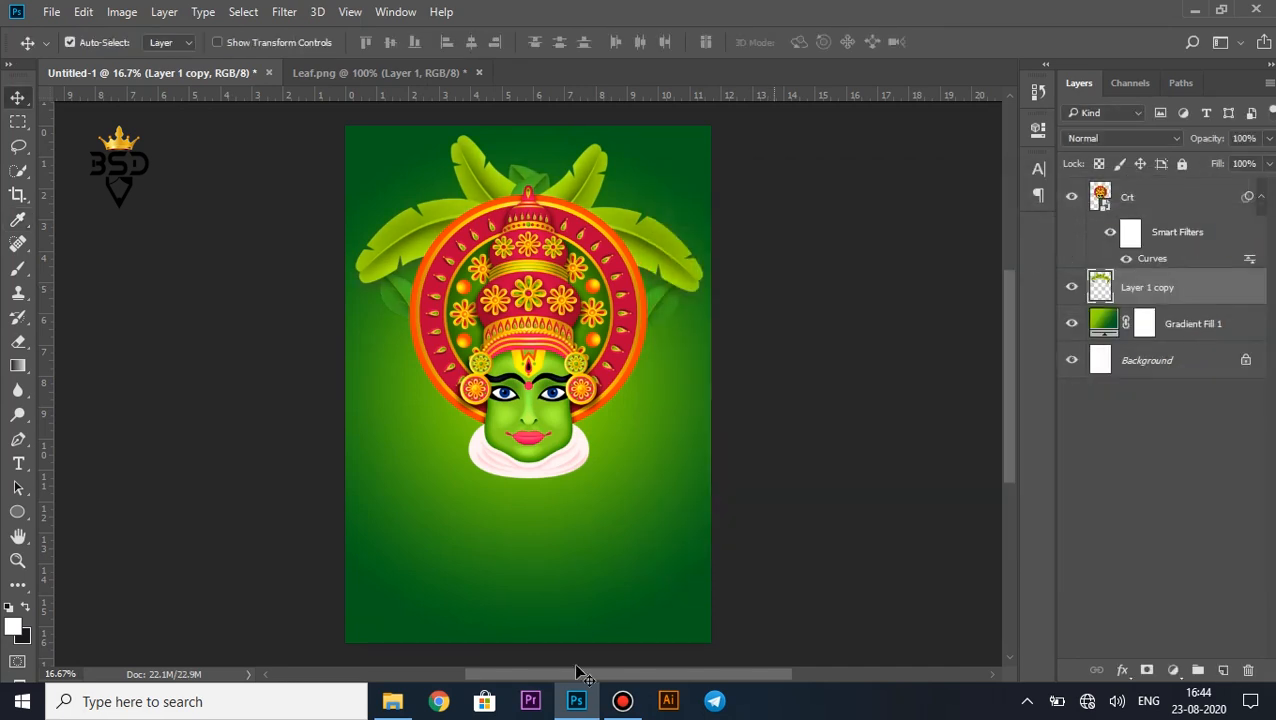
Place the MDLA mandala image behind the face and enlarge it from the centre to span the poster's width.
{"action": "left_click", "coordinate": [578, 704]}
{"action": "left_click_drag", "start_coordinate": [600, 150], "coordinate": [614, 362]}
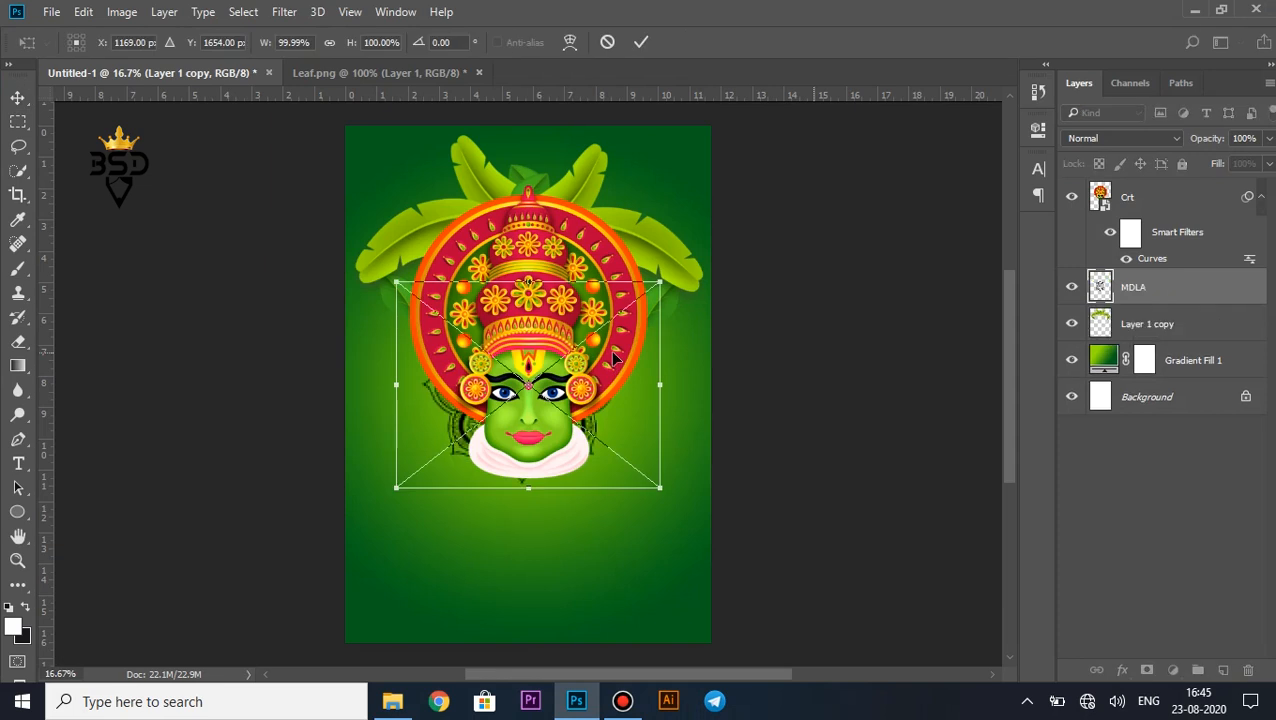
{"action": "key", "text": "shift+alt"}
{"action": "left_click_drag", "start_coordinate": [656, 283], "coordinate": [745, 150]}
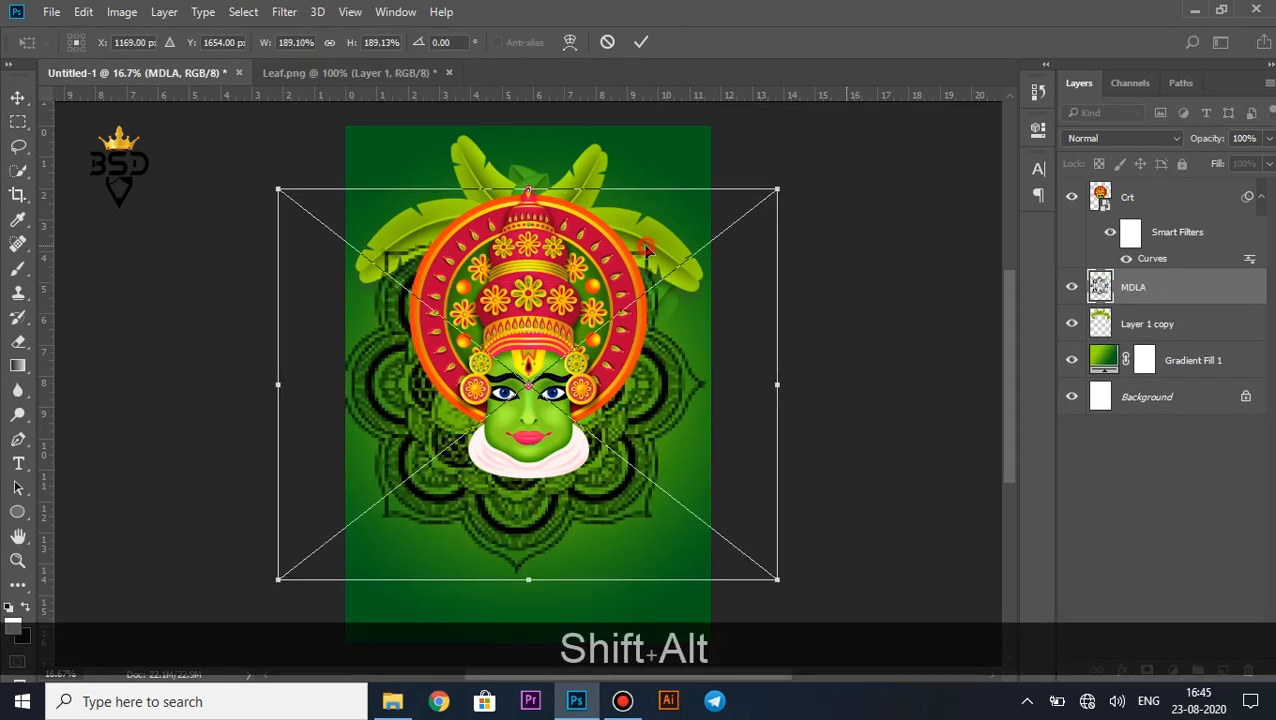
{"action": "left_click_drag", "start_coordinate": [649, 250], "coordinate": [655, 241]}
{"action": "key", "text": "Return"}
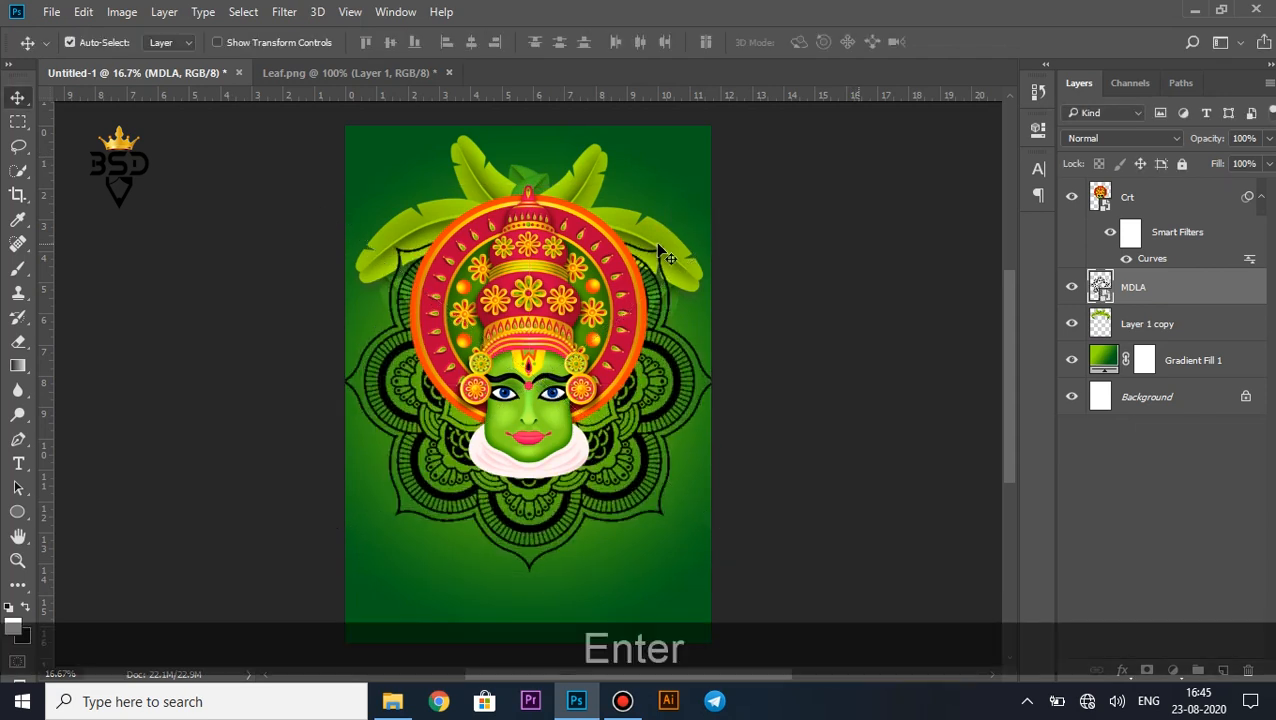
Unlock the Background layer, load its outline as a selection with the Crt layer active, and deselect it.
{"action": "left_click", "coordinate": [1247, 397]}
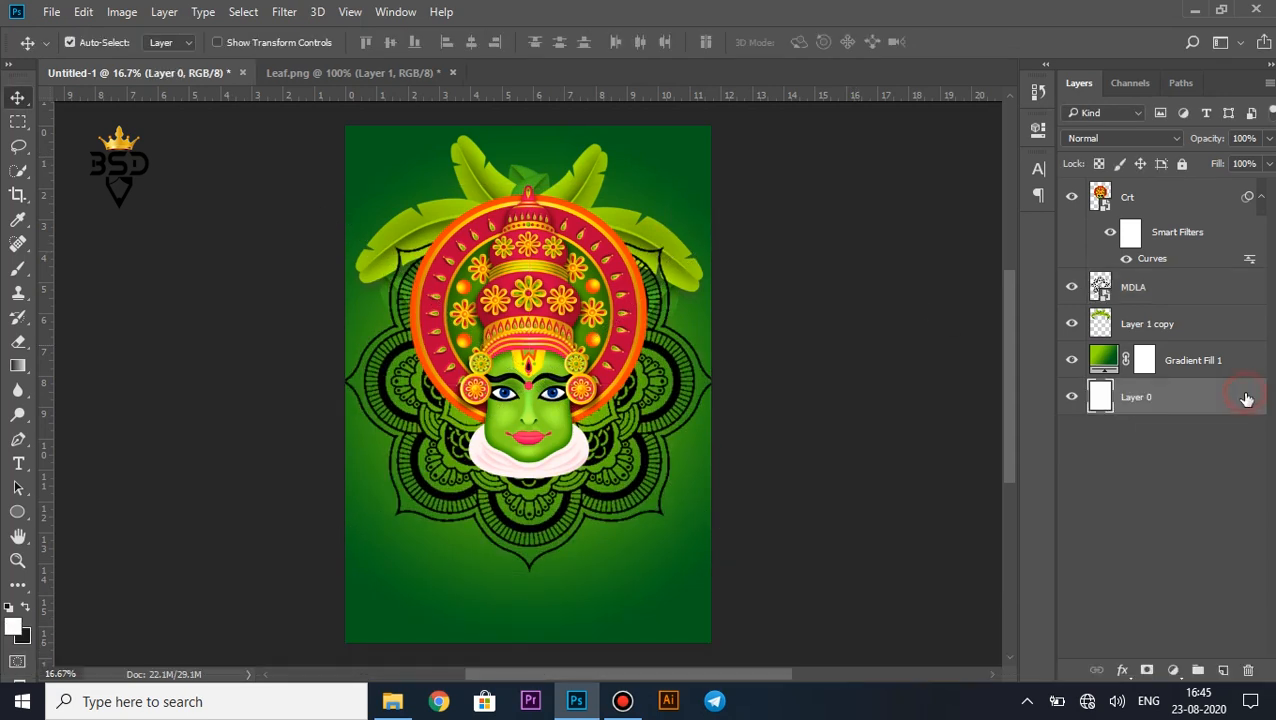
{"action": "left_click", "coordinate": [1101, 398], "text": "ctrl"}
{"action": "left_click", "coordinate": [1183, 208]}
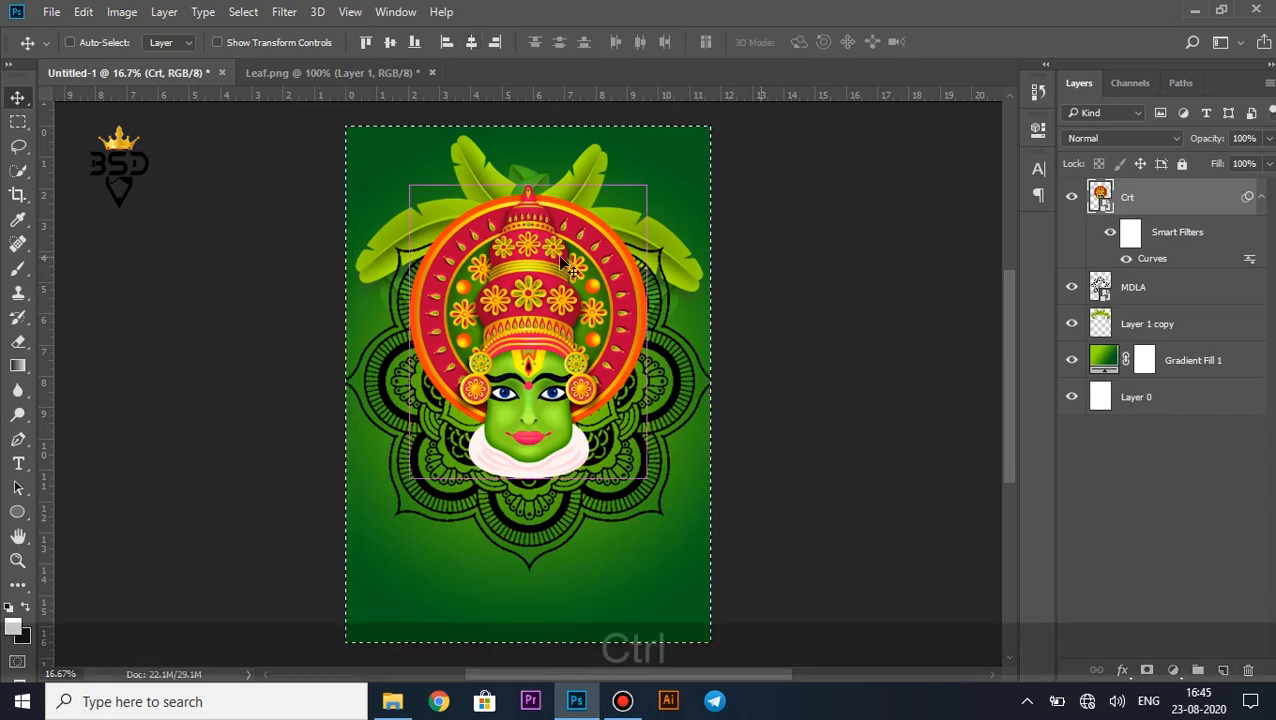
{"action": "key", "text": "ctrl+d"}
Apply a white Color Overlay at 100% opacity to the MDLA mandala layer and rasterize its layer style.
{"action": "left_click", "coordinate": [1128, 290]}
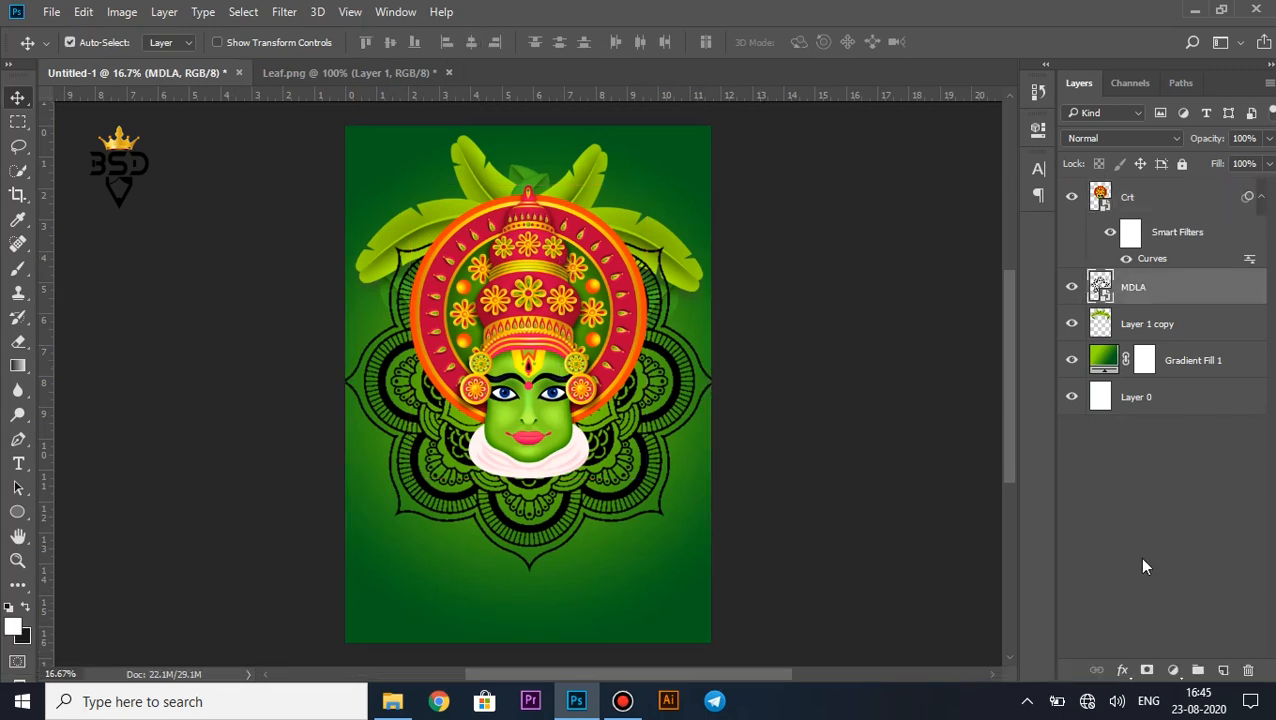
{"action": "left_click", "coordinate": [1123, 670]}
{"action": "left_click", "coordinate": [1162, 569]}
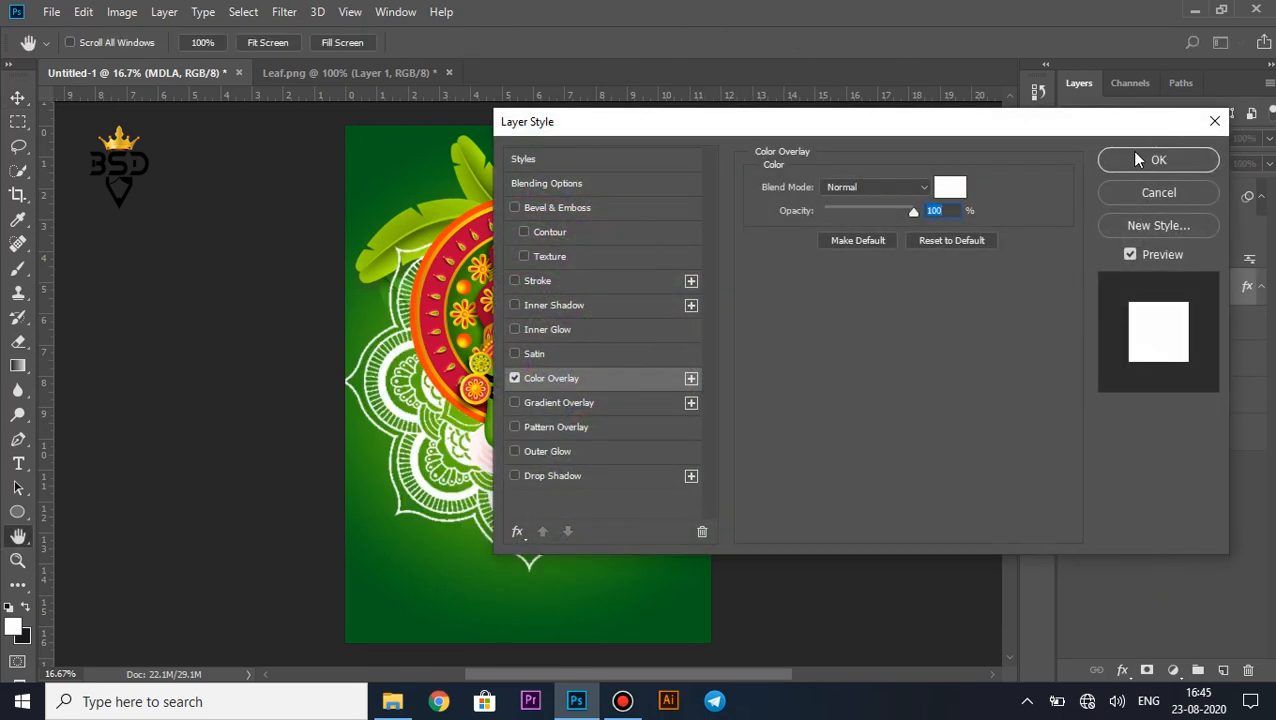
{"action": "left_click", "coordinate": [1131, 163]}
{"action": "right_click", "coordinate": [1135, 297]}
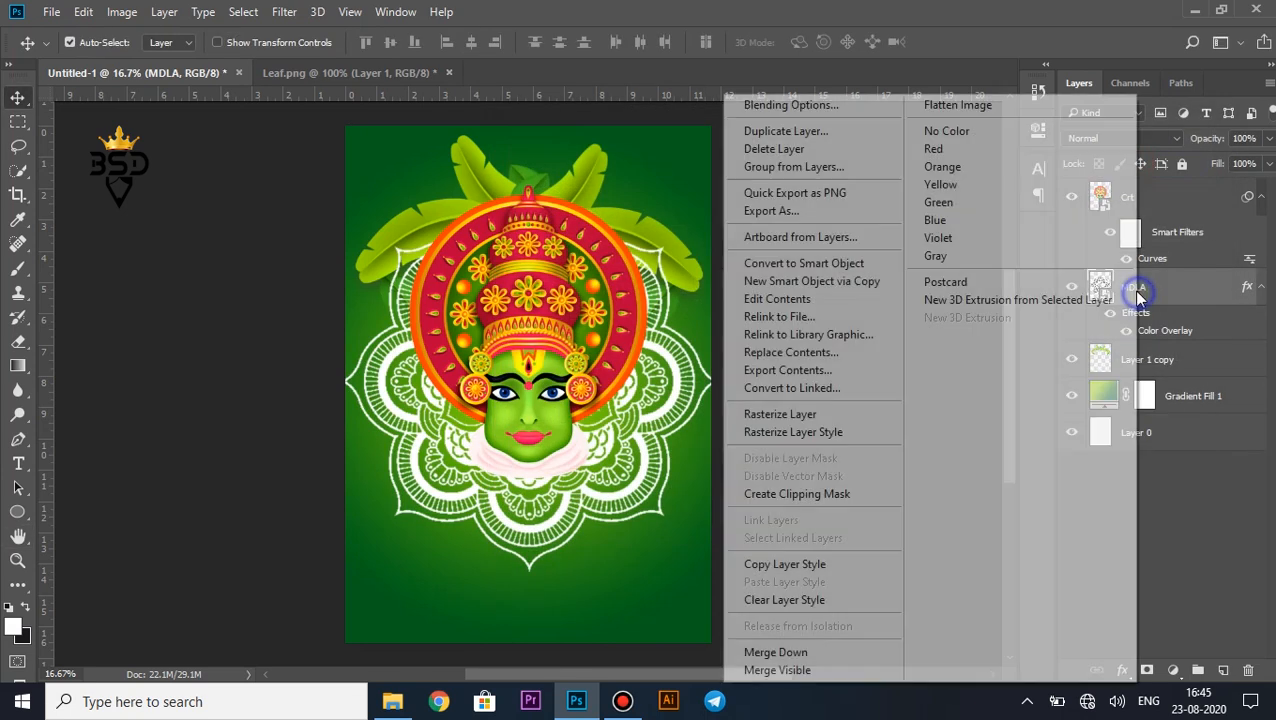
{"action": "left_click", "coordinate": [822, 436]}
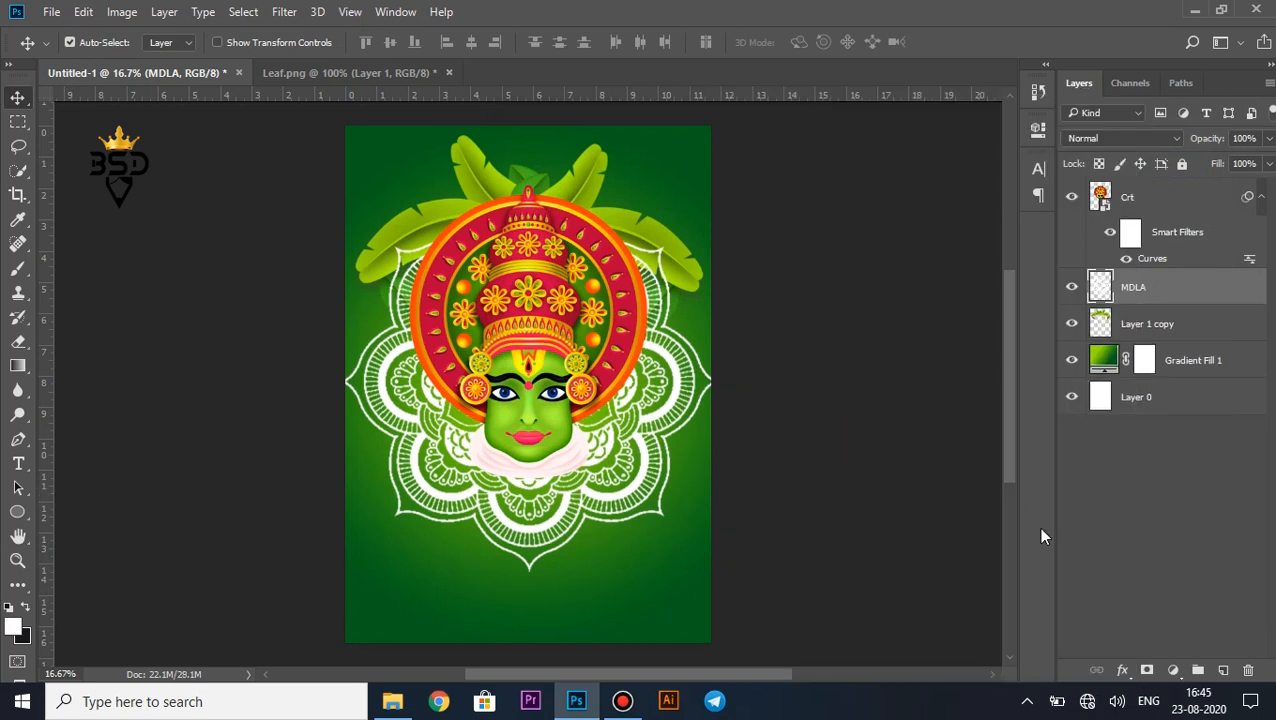
Try a different blend mode on the MDLA mandala layer and set its opacity to 35%.
{"action": "left_click", "coordinate": [1172, 140]}
{"action": "left_click", "coordinate": [1108, 316]}
{"action": "left_click_drag", "start_coordinate": [1205, 140], "coordinate": [1148, 162]}
Move the MDLA layer beneath the leaves layer and return its blend mode to Normal.
{"action": "left_click_drag", "start_coordinate": [1133, 290], "coordinate": [1136, 333]}
{"action": "key", "text": "Up"}
{"action": "key", "text": "Up"}
{"action": "key", "text": "Up"}
{"action": "key", "text": "Up"}
{"action": "key", "text": "Up"}
{"action": "key", "text": "Up"}
{"action": "key", "text": "Up"}
{"action": "key", "text": "Up"}
{"action": "key", "text": "Up"}
{"action": "key", "text": "Up"}
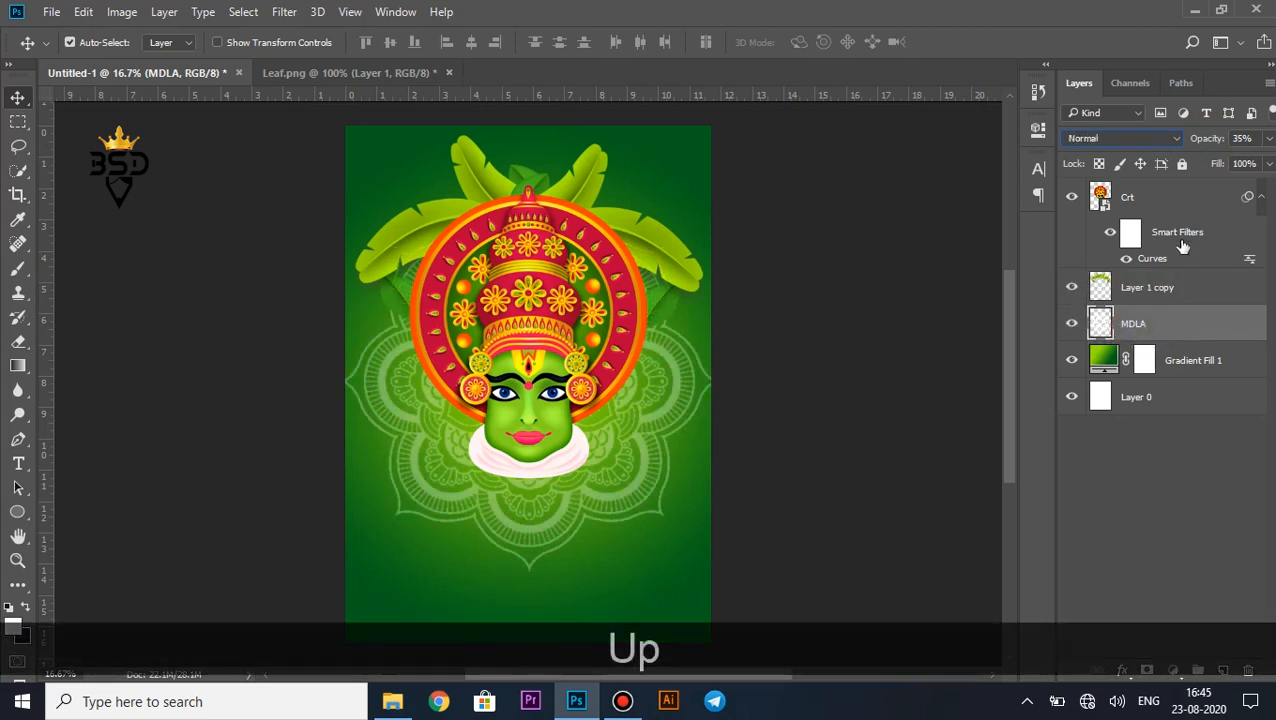
Set the MDLA layer's blend mode to Overlay and move the mandala up so it sits centred behind the headdress.
{"action": "left_click", "coordinate": [1155, 146]}
{"action": "left_click", "coordinate": [1095, 325]}
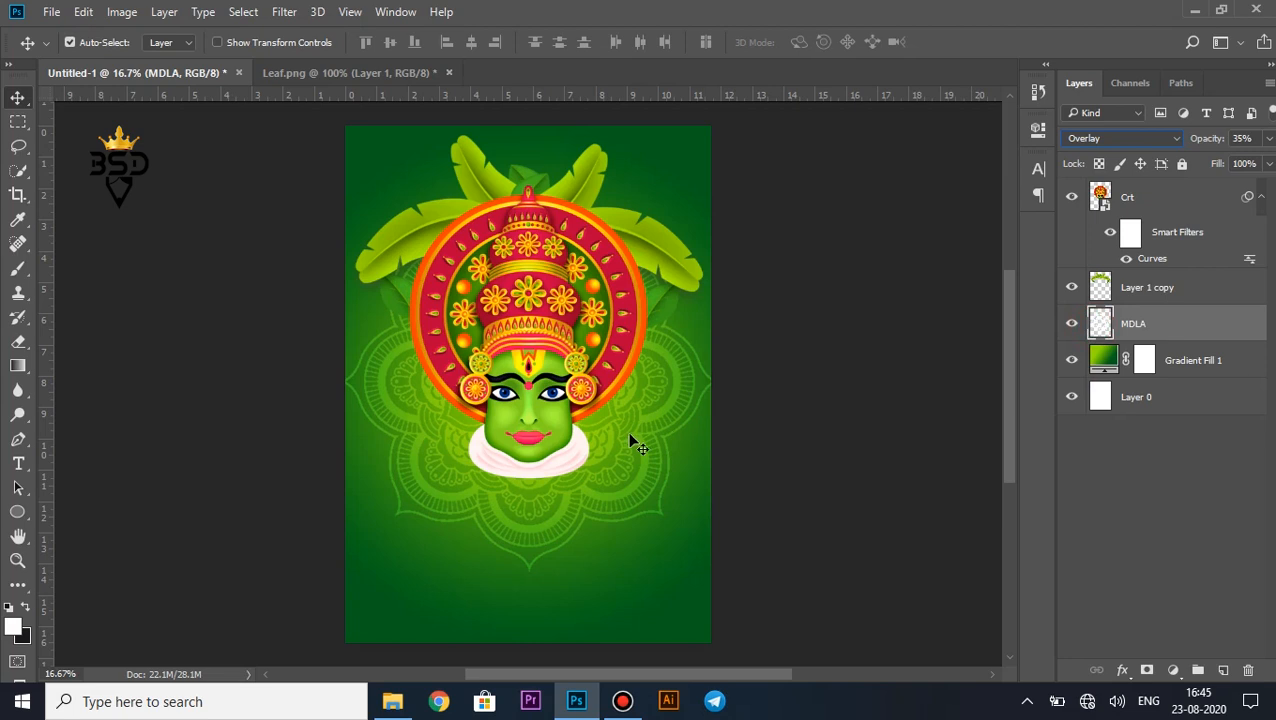
{"action": "key", "text": "alt+bracketleft"}
{"action": "left_click", "coordinate": [1110, 318]}
{"action": "key", "text": "ctrl+t"}
{"action": "left_click_drag", "start_coordinate": [668, 352], "coordinate": [665, 334]}
{"action": "key", "text": "Return"}
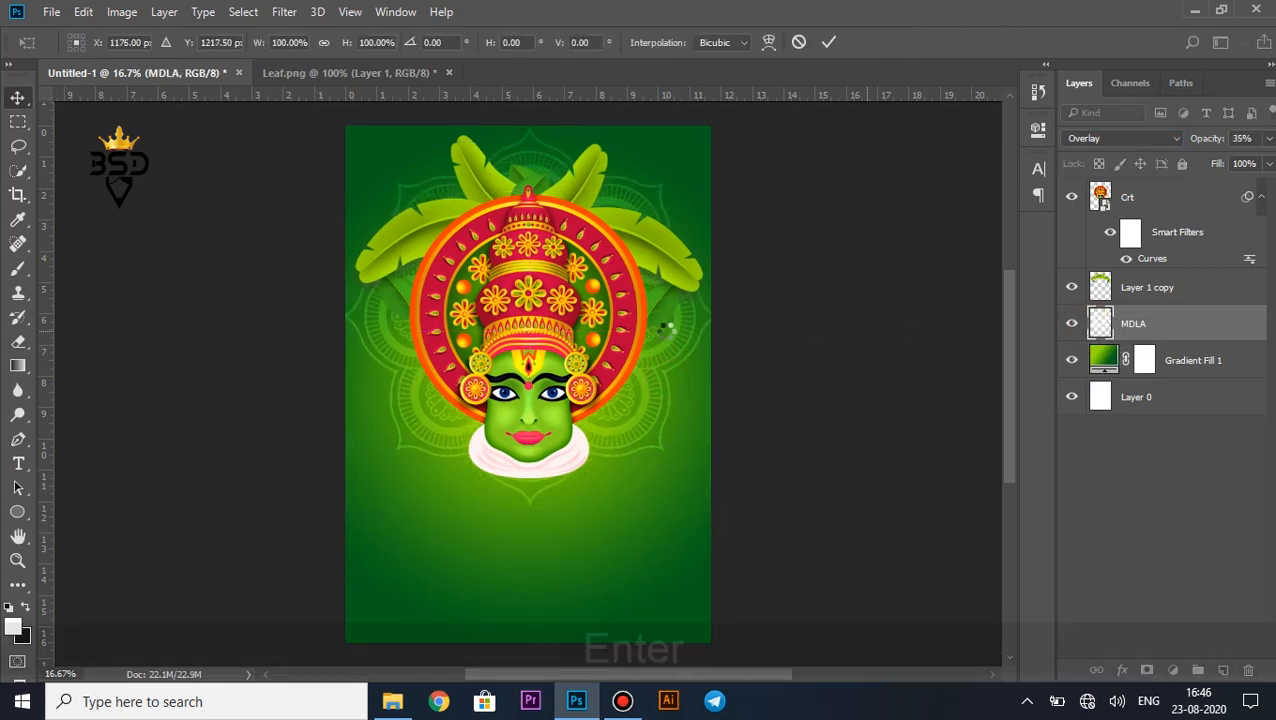
{"action": "key", "text": "Down"}
{"action": "key", "text": "Down"}
{"action": "key", "text": "Down"}
{"action": "key", "text": "Down"}
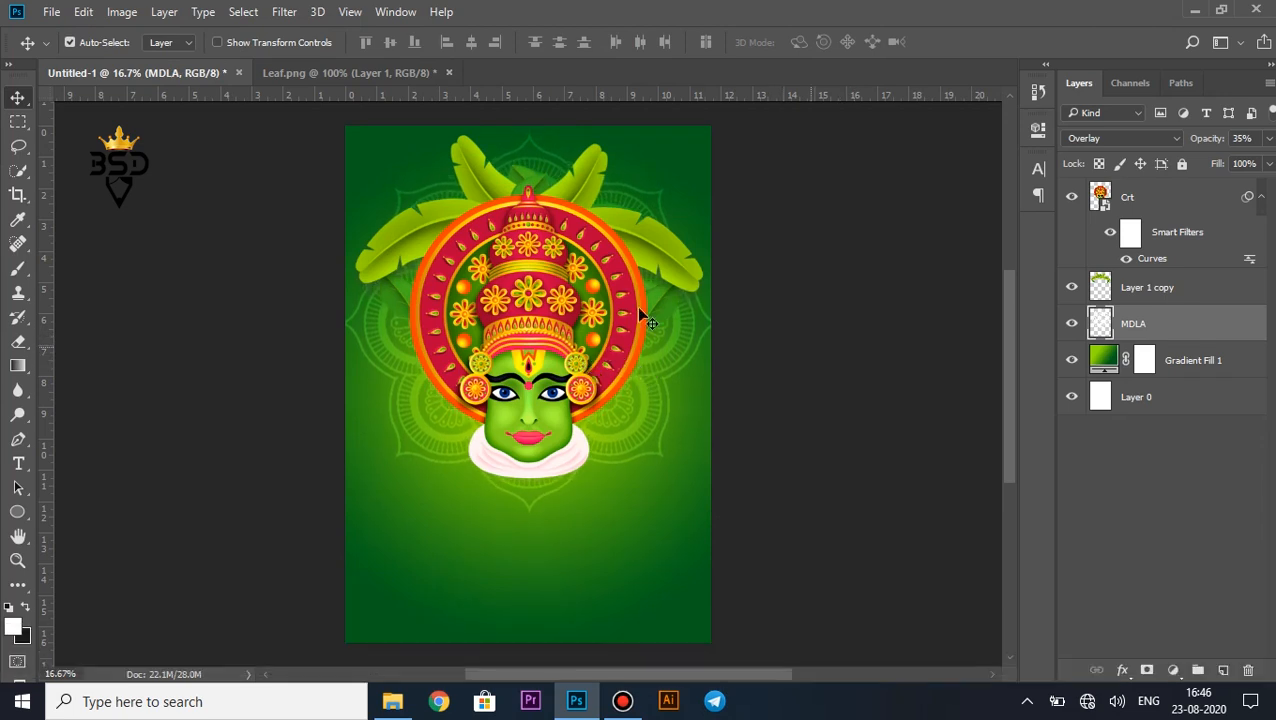
Place the Diya and LIght images from the Ai Converted folder in File Explorer into the poster.
{"action": "left_click", "coordinate": [393, 703]}
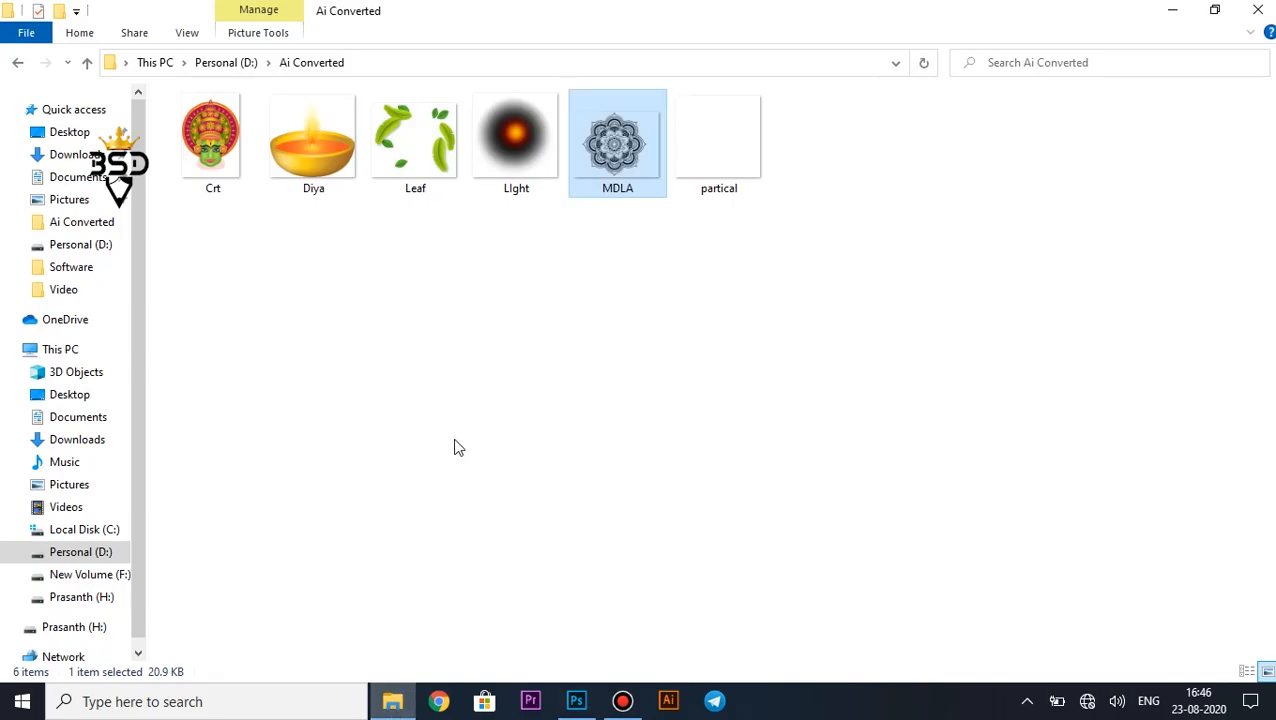
{"action": "left_click", "coordinate": [315, 120]}
{"action": "left_click", "coordinate": [484, 152], "text": "ctrl"}
{"action": "left_click_drag", "start_coordinate": [327, 147], "coordinate": [583, 494]}
{"action": "key", "text": "Return"}
{"action": "key", "text": "Return"}
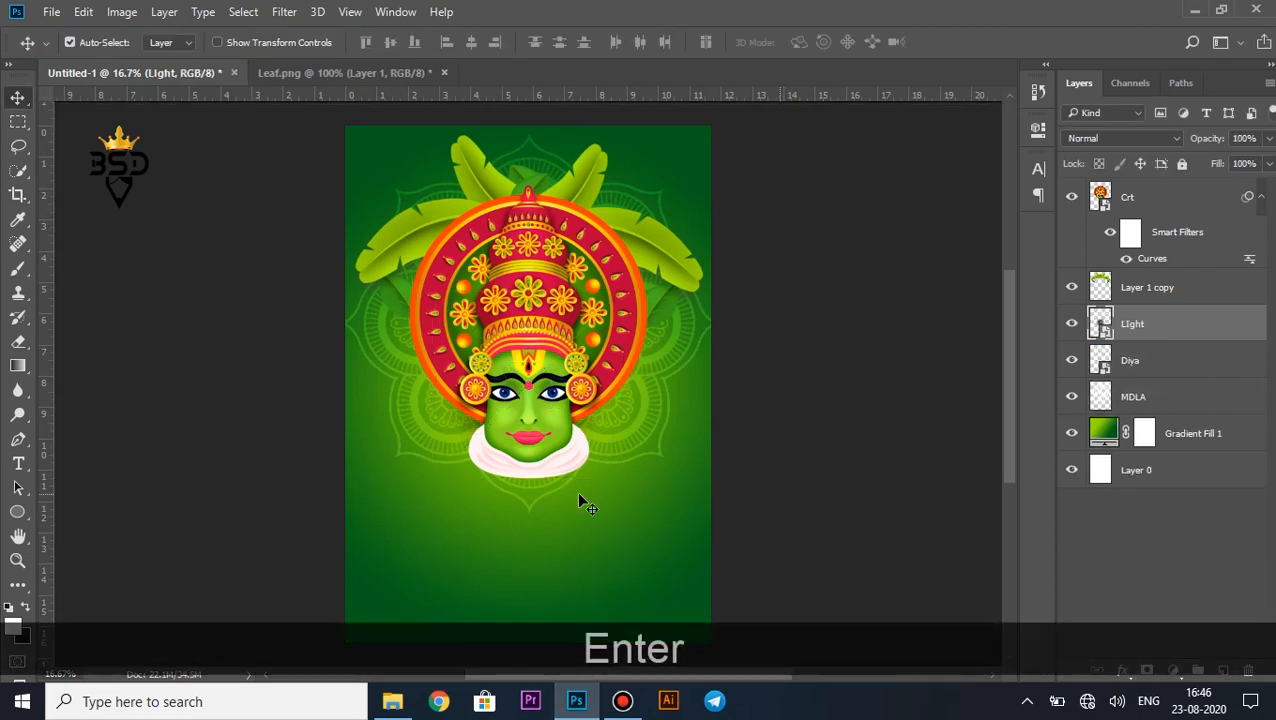
Hide the LIght layer, then scale the Diya lamp and position it below and to the left of the face.
{"action": "left_click", "coordinate": [1071, 324]}
{"action": "left_click", "coordinate": [1128, 361]}
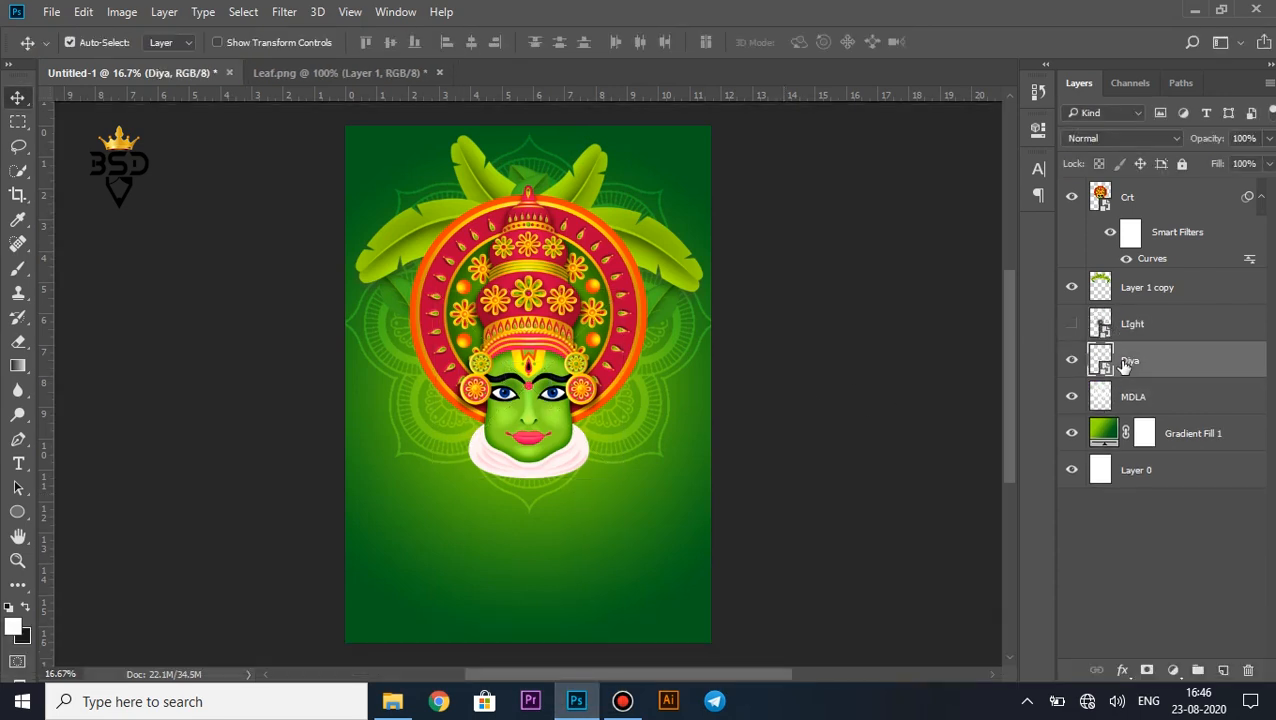
{"action": "key", "text": "ctrl+t"}
{"action": "left_click_drag", "start_coordinate": [555, 404], "coordinate": [592, 445]}
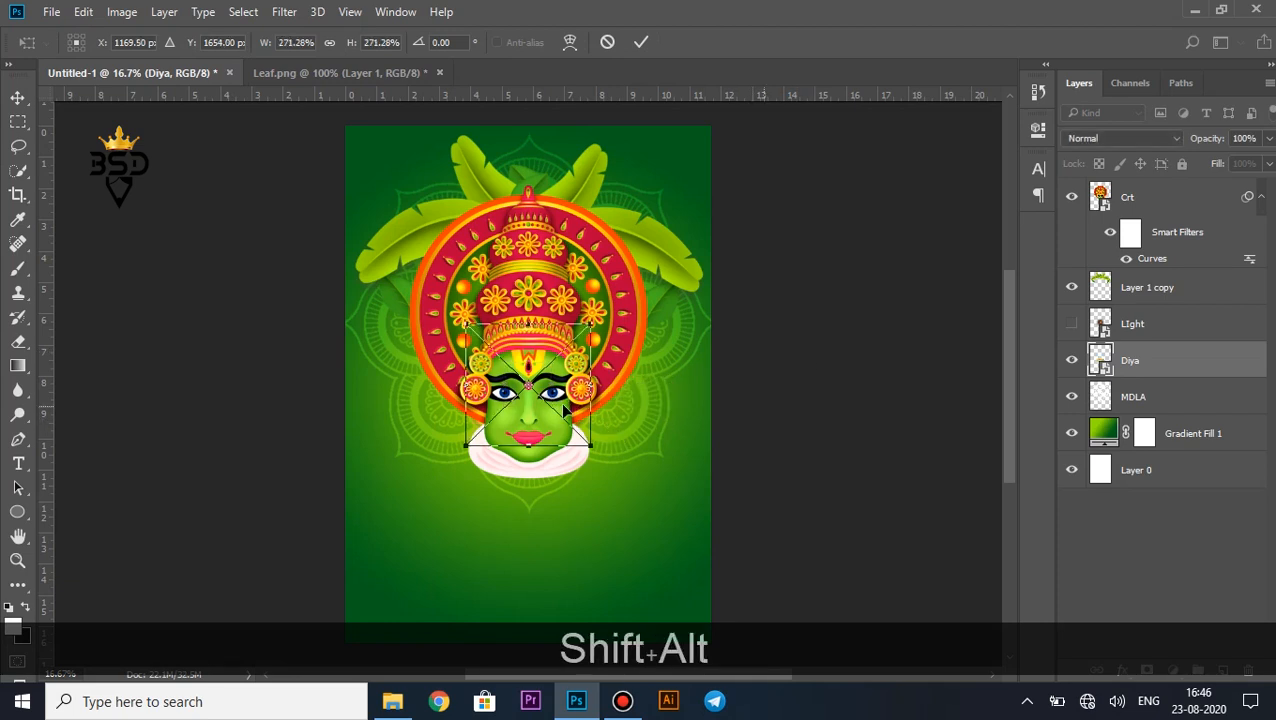
{"action": "left_click_drag", "start_coordinate": [550, 386], "coordinate": [462, 513]}
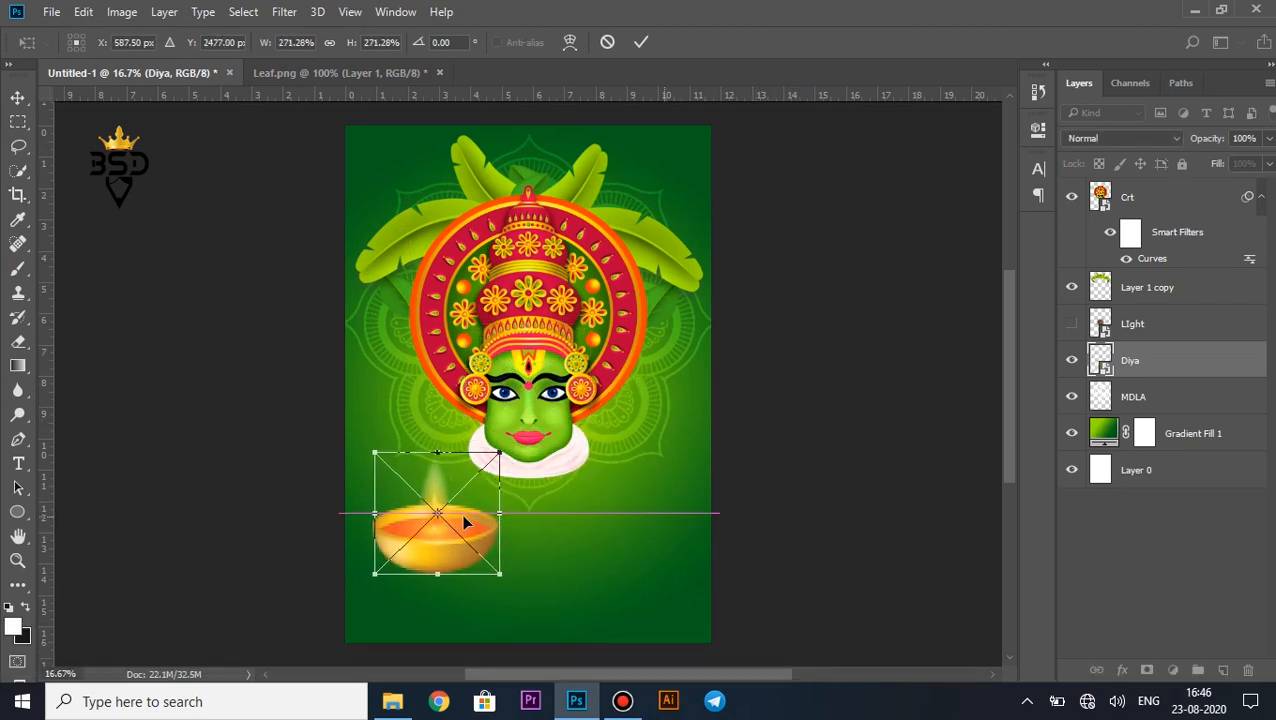
{"action": "left_click_drag", "start_coordinate": [500, 452], "coordinate": [477, 476]}
{"action": "key", "text": "shift+alt+Return"}
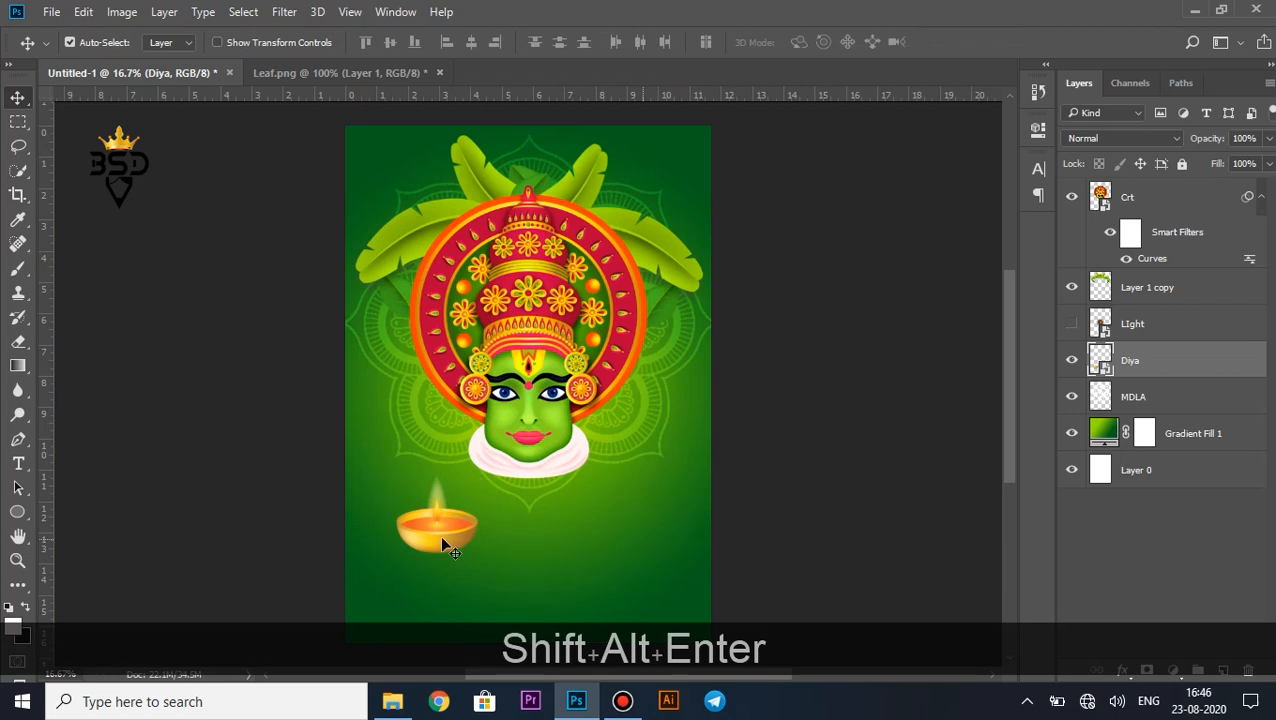
{"action": "left_click_drag", "start_coordinate": [447, 545], "coordinate": [394, 514]}
{"action": "key", "text": "ctrl+t"}
{"action": "key", "text": "shift+Return"}
Apply a Curves adjustment to the Diya layer, moving the black point to input 22.
{"action": "key", "text": "ctrl+m"}
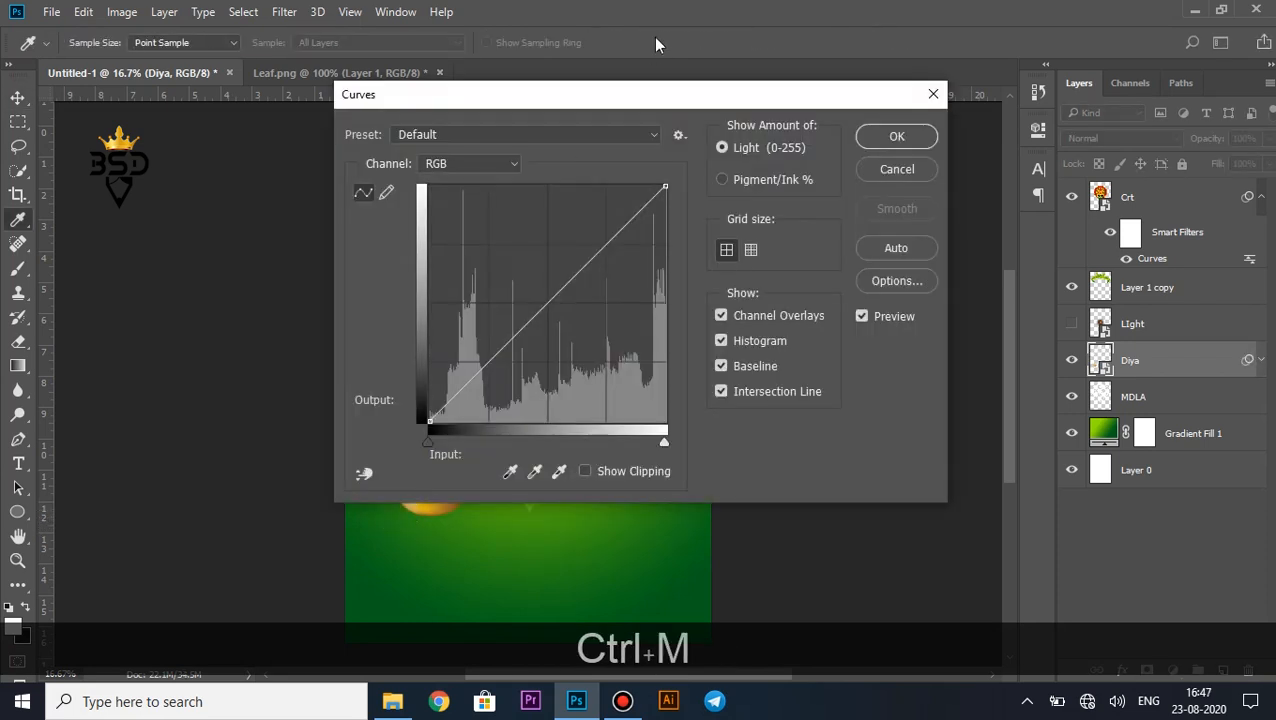
{"action": "left_click_drag", "start_coordinate": [590, 88], "coordinate": [783, 84]}
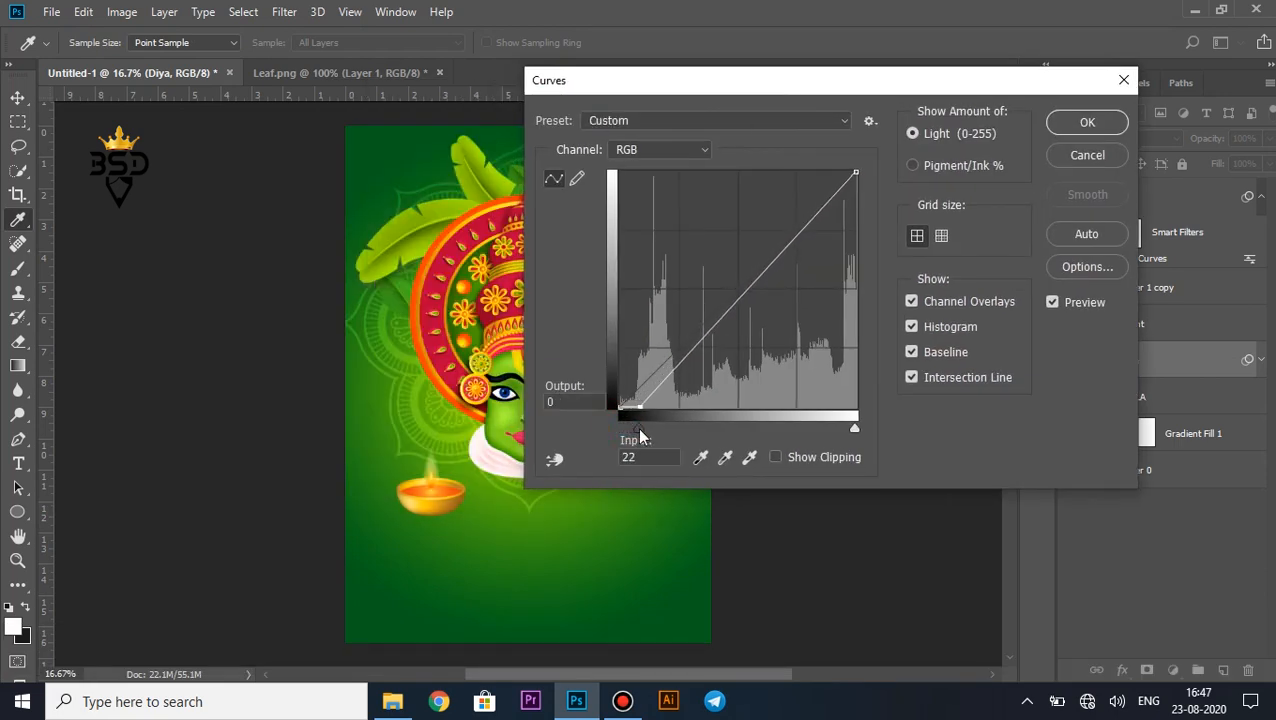
{"action": "left_click", "coordinate": [1060, 122]}
Duplicate the diya to the right of the face, slightly enlarge both lamps together and centre the pair.
{"action": "left_click_drag", "start_coordinate": [435, 502], "coordinate": [617, 504]}
{"action": "left_click", "coordinate": [1136, 456], "text": "ctrl"}
{"action": "key", "text": "Return"}
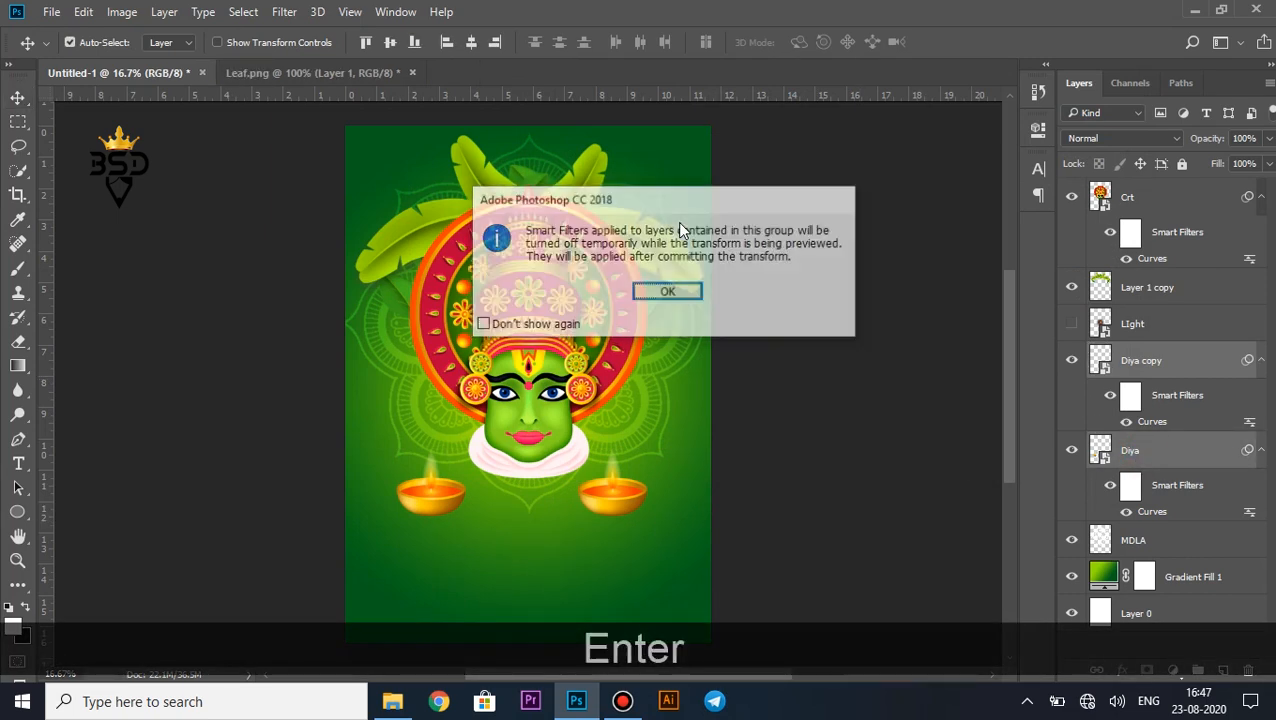
{"action": "left_click_drag", "start_coordinate": [648, 515], "coordinate": [662, 517]}
{"action": "key", "text": "Return"}
{"action": "key", "text": "Right"}
{"action": "key", "text": "Right"}
{"action": "key", "text": "Right"}
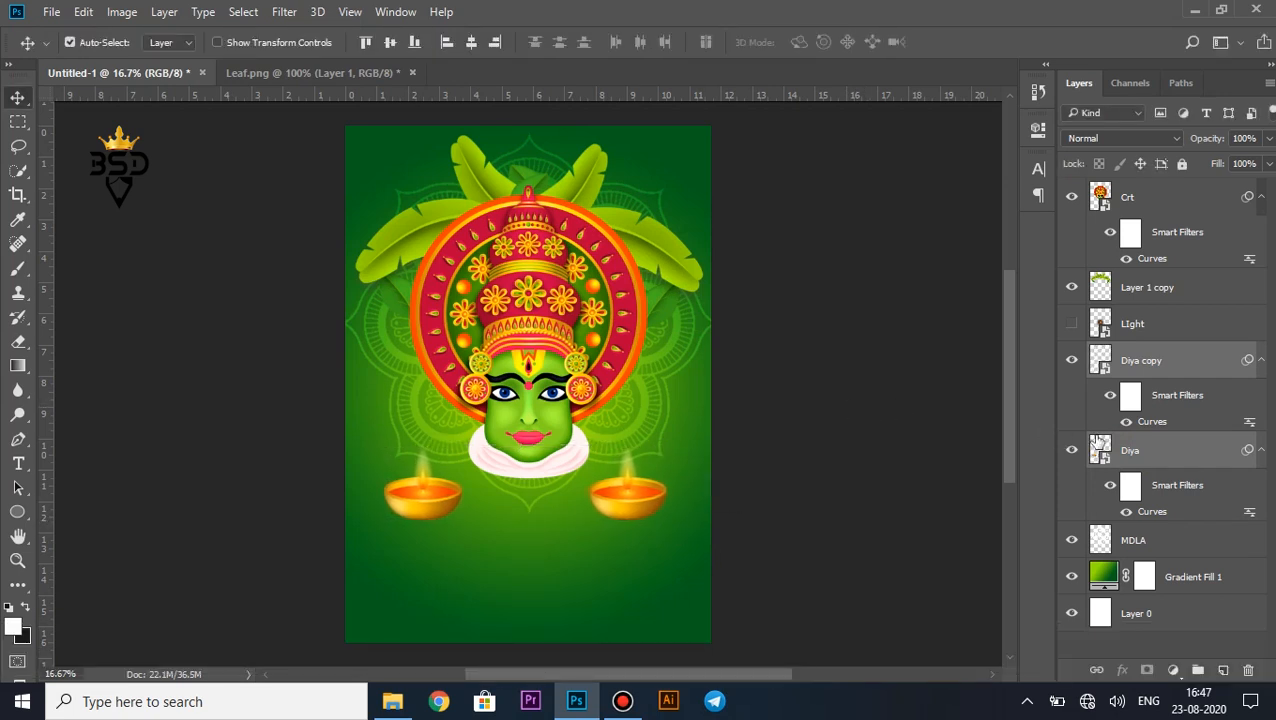
Draw a flat ellipse about 425 × 65 px at the base of the left diya and fill it with black.
{"action": "left_click", "coordinate": [1080, 437]}
{"action": "key", "text": "ctrl+equal"}
{"action": "key", "text": "h"}
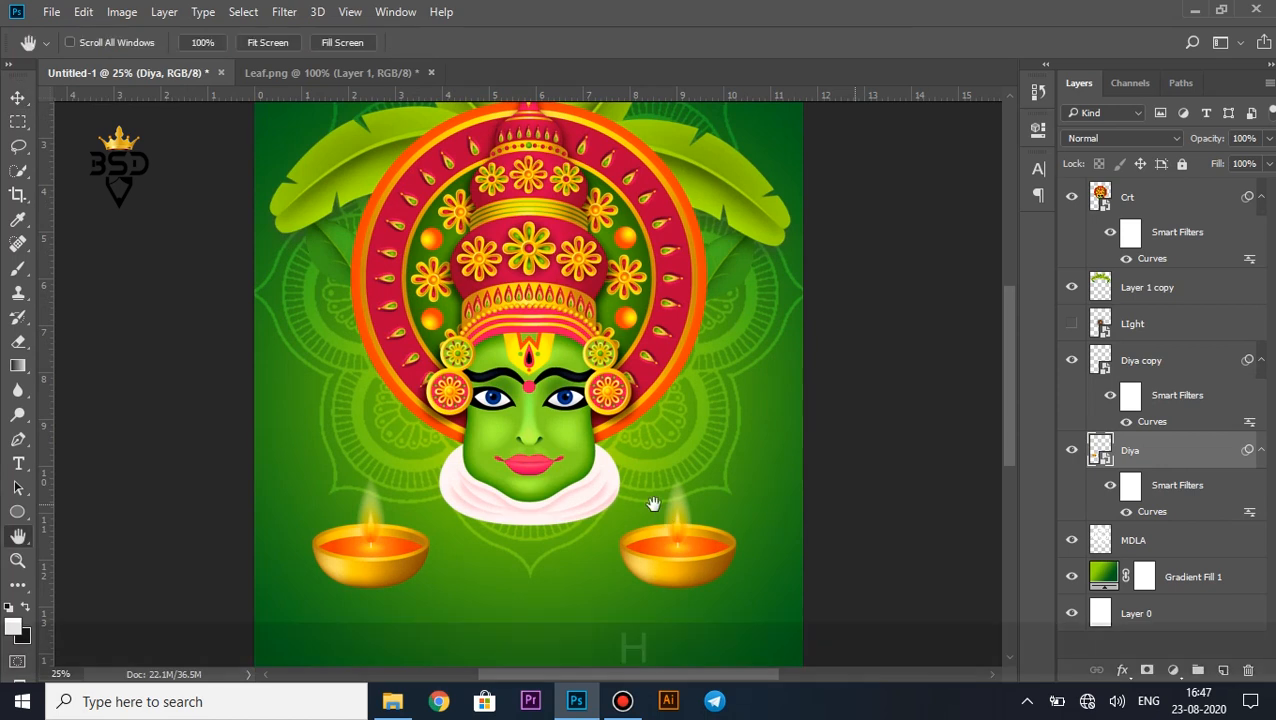
{"action": "scroll", "coordinate": [665, 278], "scroll_direction": "down", "scroll_amount": 5}
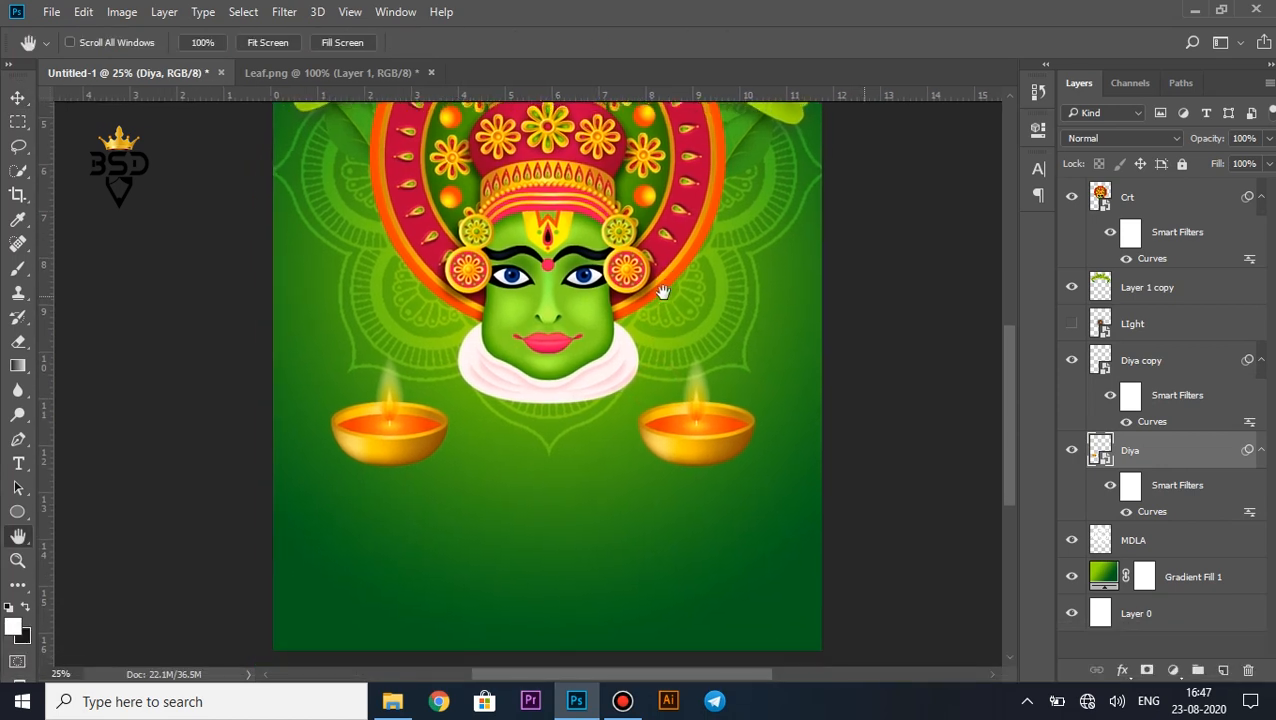
{"action": "key", "text": "v"}
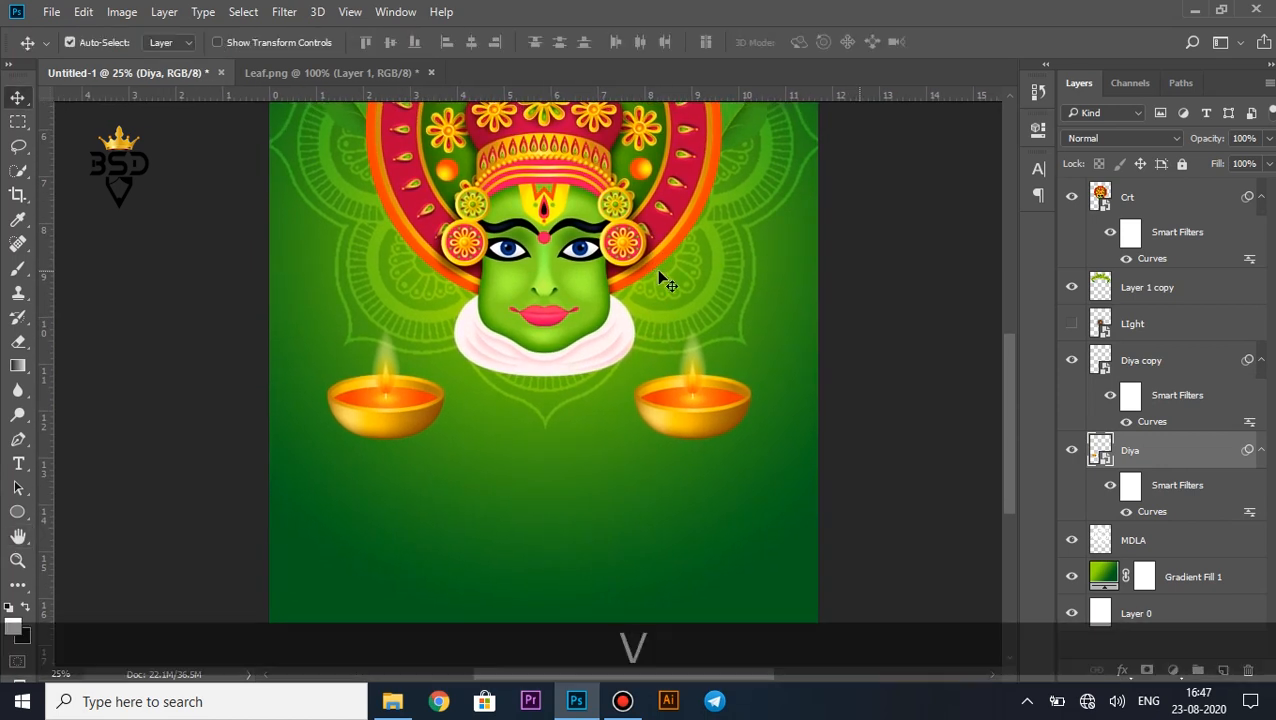
{"action": "left_click", "coordinate": [14, 513]}
{"action": "left_click_drag", "start_coordinate": [344, 433], "coordinate": [434, 445]}
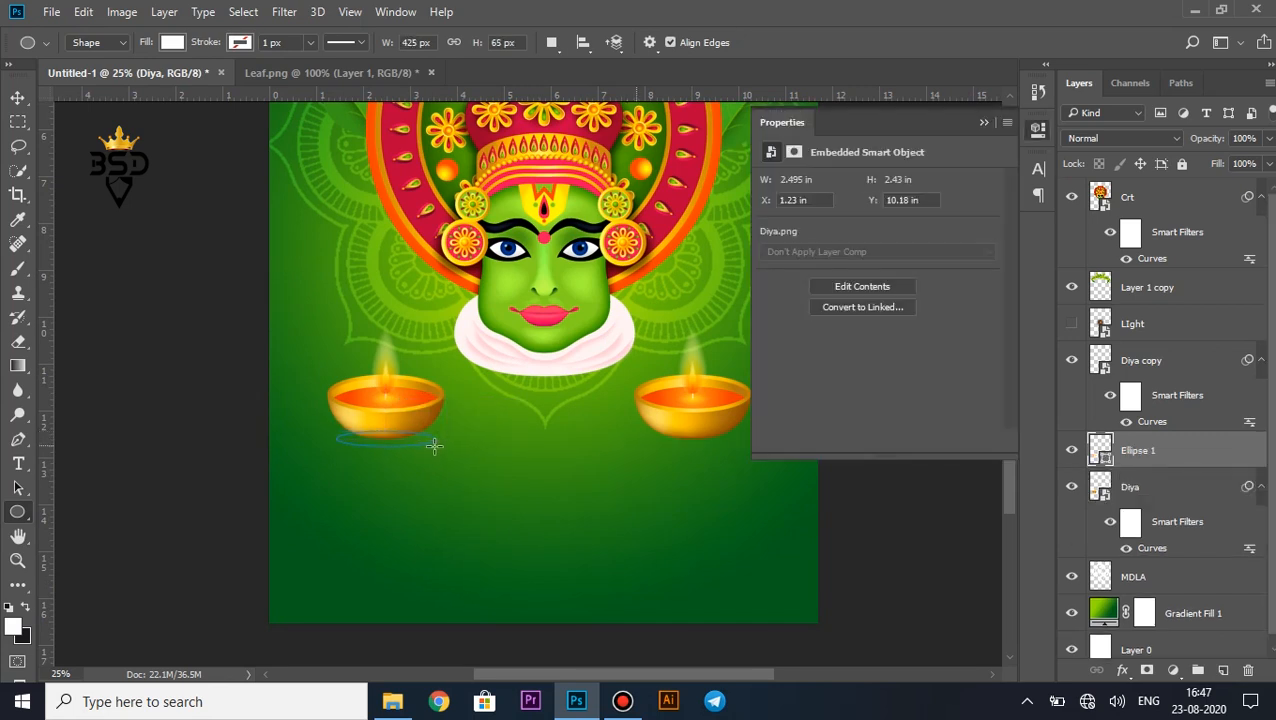
{"action": "left_click", "coordinate": [769, 270]}
{"action": "left_click", "coordinate": [774, 365]}
{"action": "key", "text": "v"}
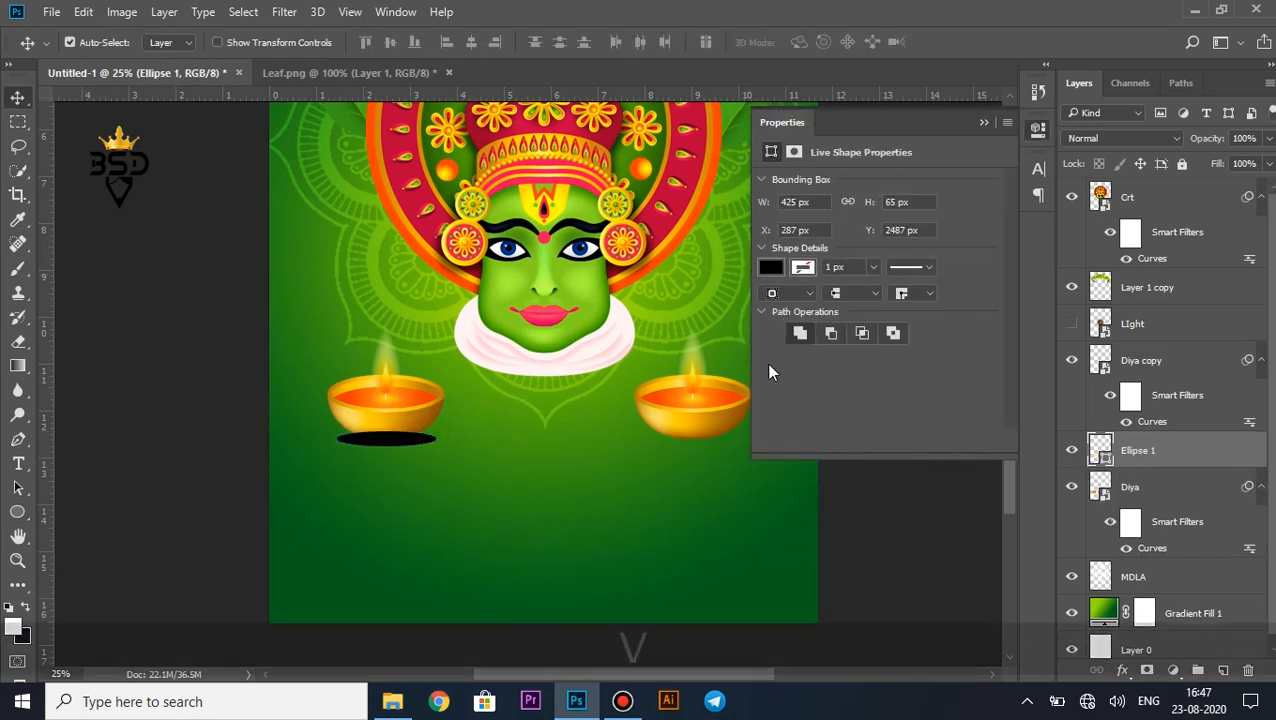
Move the Ellipse 1 layer beneath the Diya layer and rasterize it.
{"action": "left_click_drag", "start_coordinate": [1122, 455], "coordinate": [1122, 538]}
{"action": "right_click", "coordinate": [1128, 535]}
{"action": "left_click", "coordinate": [822, 352]}
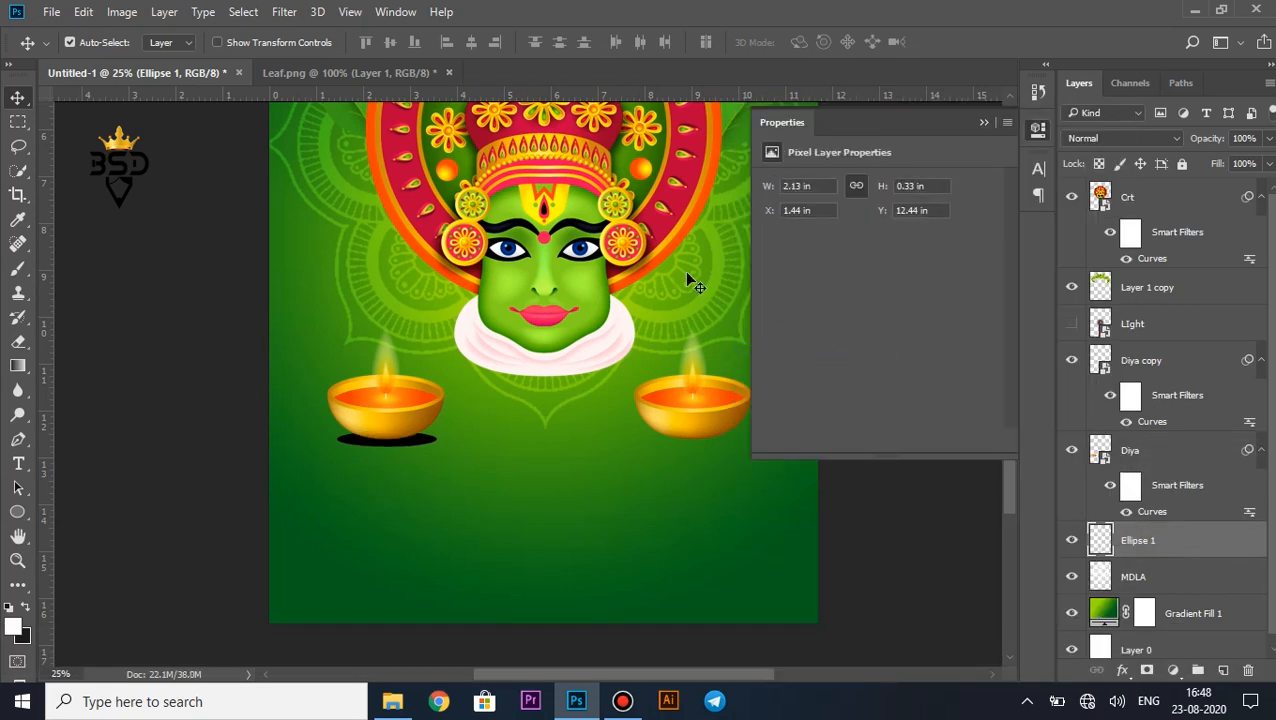
Soften the ellipse shadow with a Gaussian Blur of about 19.4 pixels and set its opacity to 51%.
{"action": "left_click", "coordinate": [285, 12]}
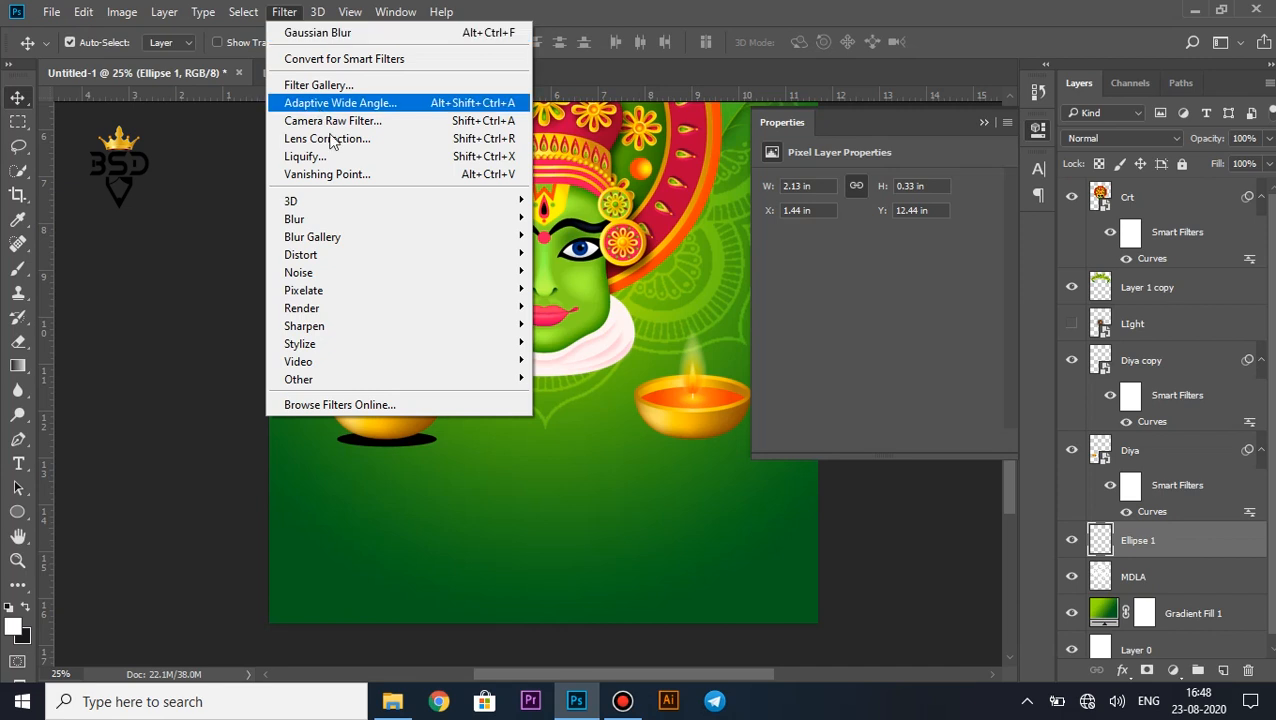
{"action": "mouse_move", "coordinate": [470, 219]}
{"action": "left_click", "coordinate": [583, 285]}
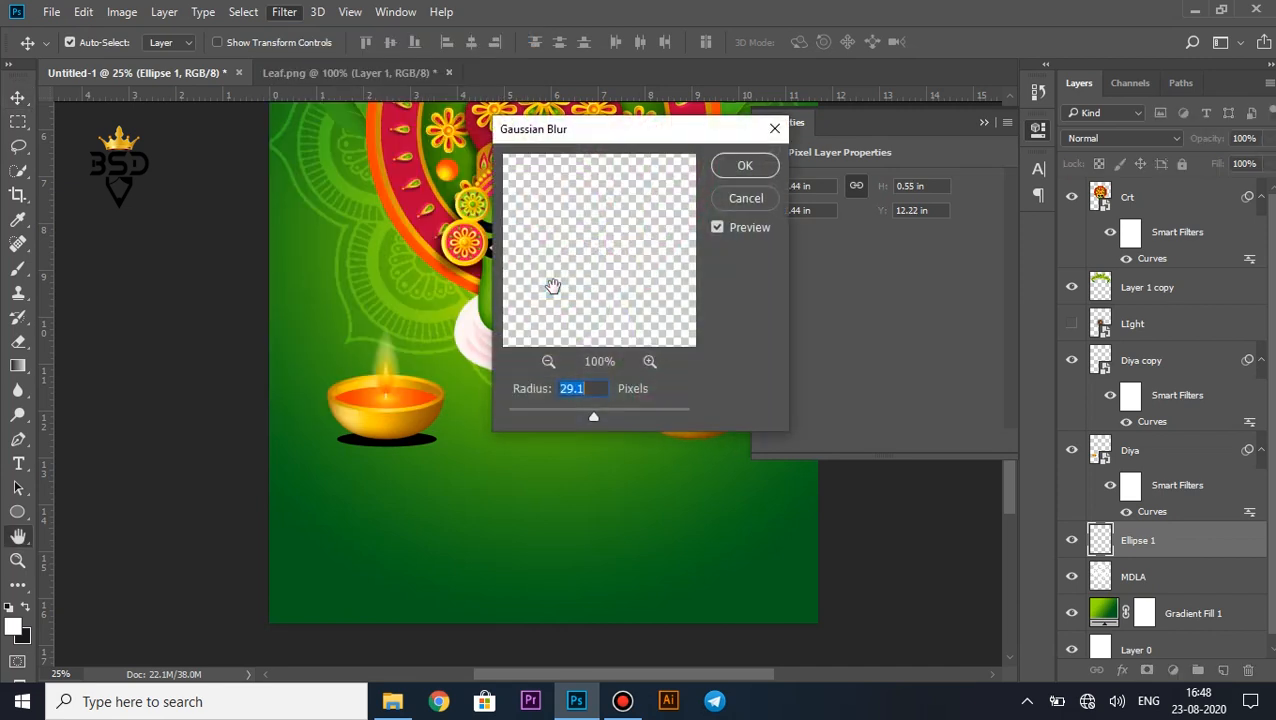
{"action": "left_click_drag", "start_coordinate": [589, 420], "coordinate": [586, 420]}
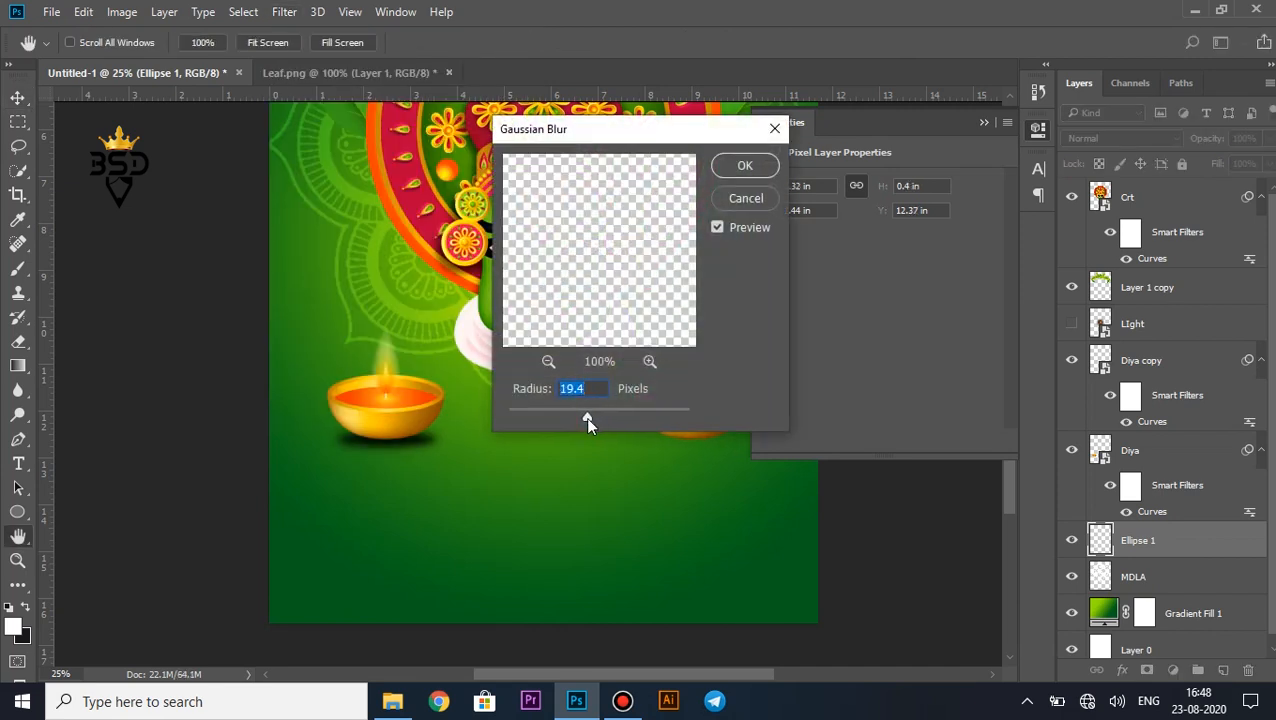
{"action": "left_click", "coordinate": [744, 166]}
{"action": "left_click_drag", "start_coordinate": [1206, 143], "coordinate": [1160, 150]}
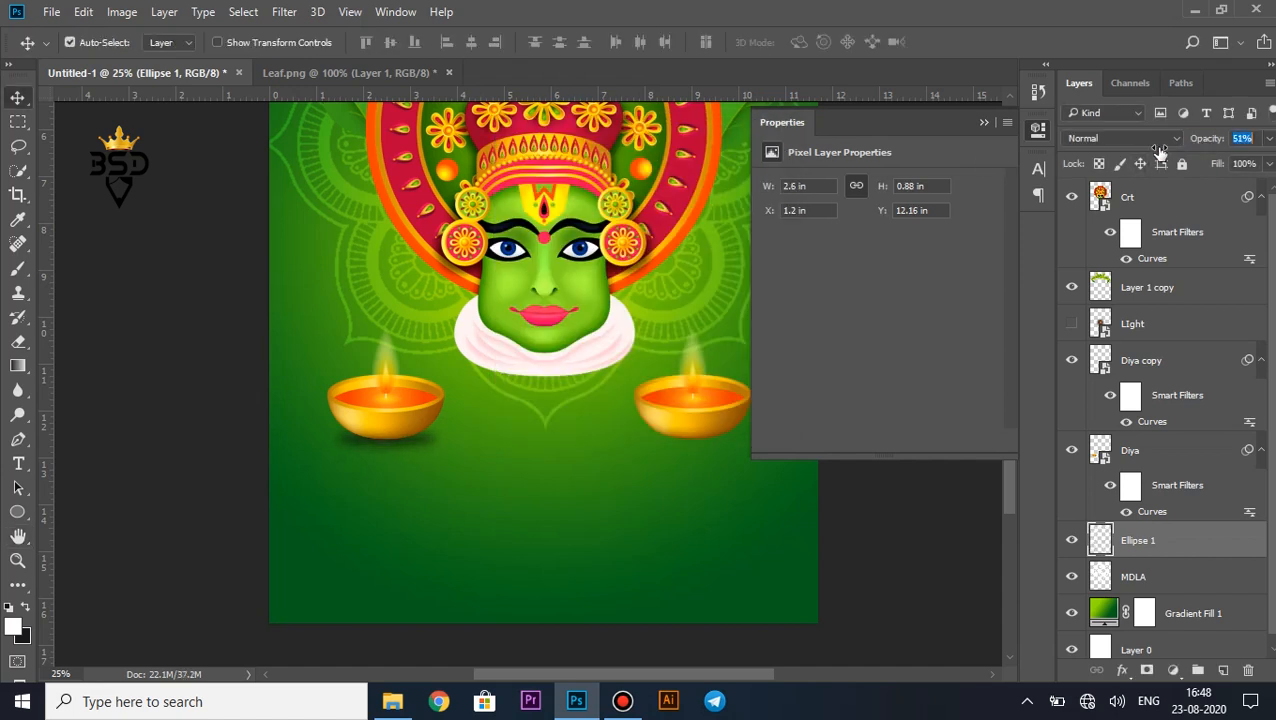
Duplicate the blurred shadow and place the copy under the right diya.
{"action": "left_click", "coordinate": [986, 122]}
{"action": "key", "text": "ctrl+j"}
{"action": "key", "text": "ctrl+t"}
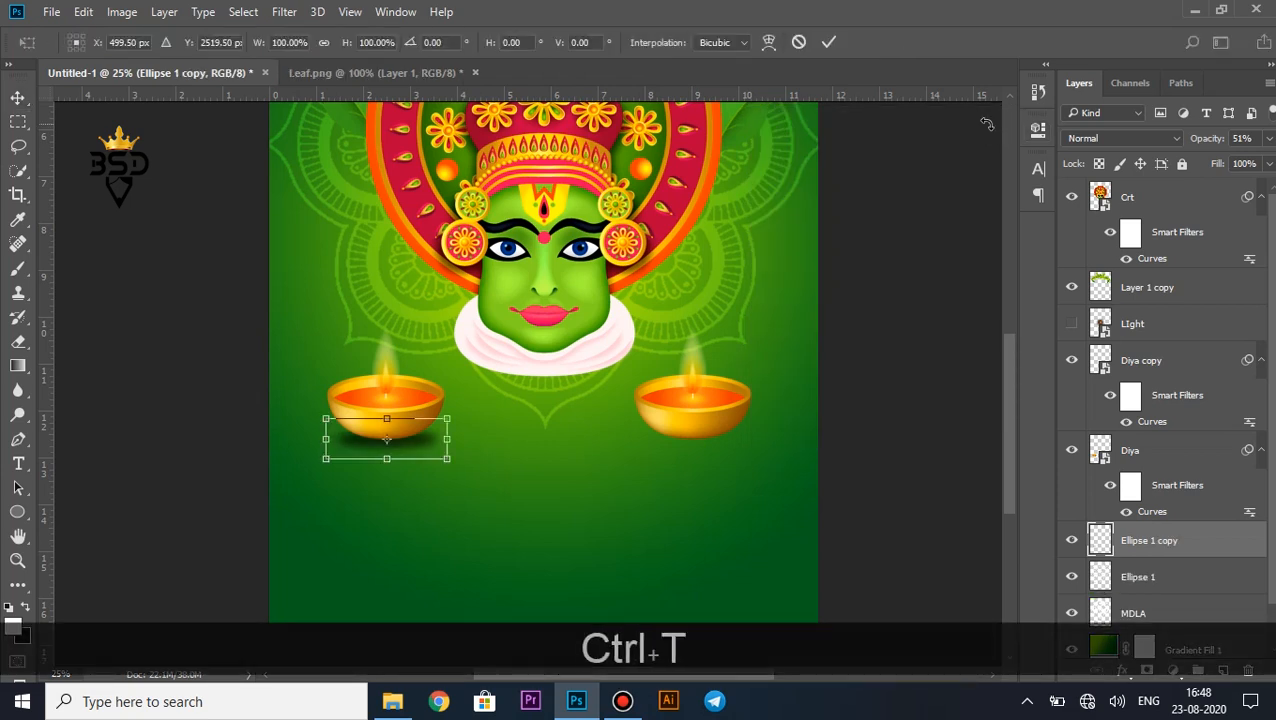
{"action": "left_click_drag", "start_coordinate": [420, 446], "coordinate": [648, 379]}
{"action": "key", "text": "Return"}
Duplicate the shadow under the white collar, widen it to about 166%, and warp it to follow the collar's curve.
{"action": "key", "text": "ctrl+j"}
{"action": "key", "text": "ctrl+t"}
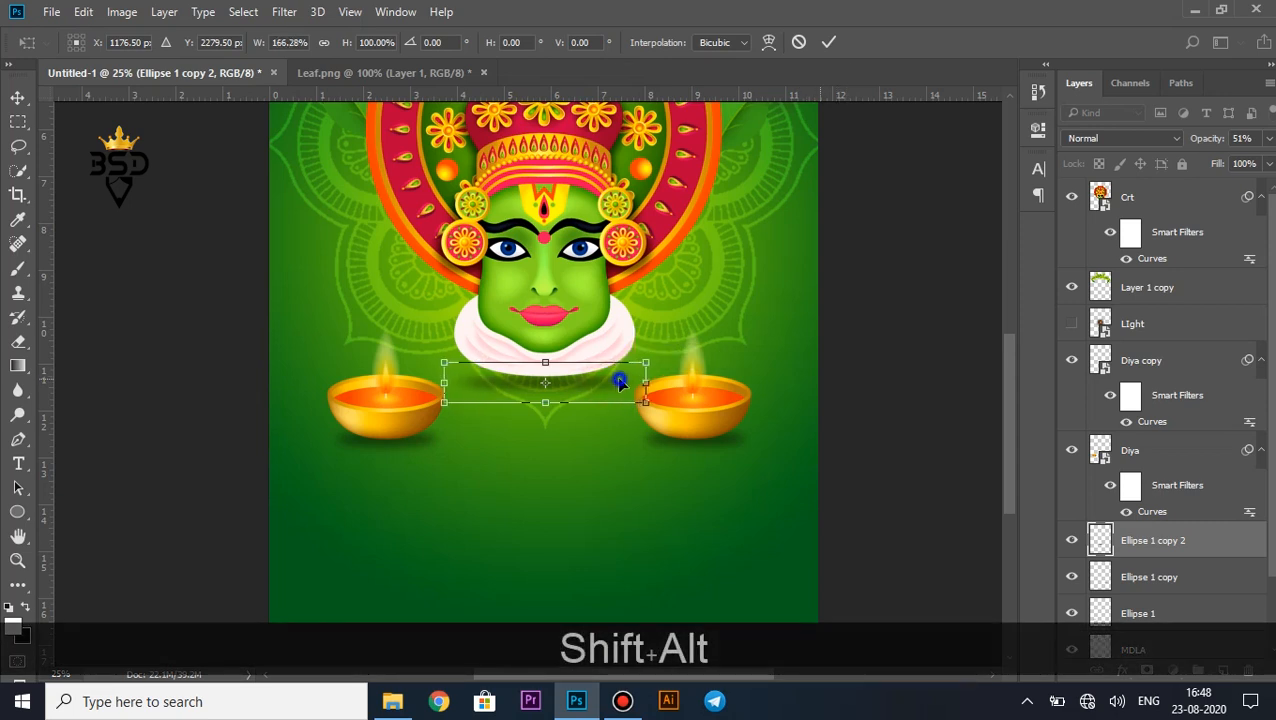
{"action": "right_click", "coordinate": [616, 376]}
{"action": "left_click", "coordinate": [663, 207]}
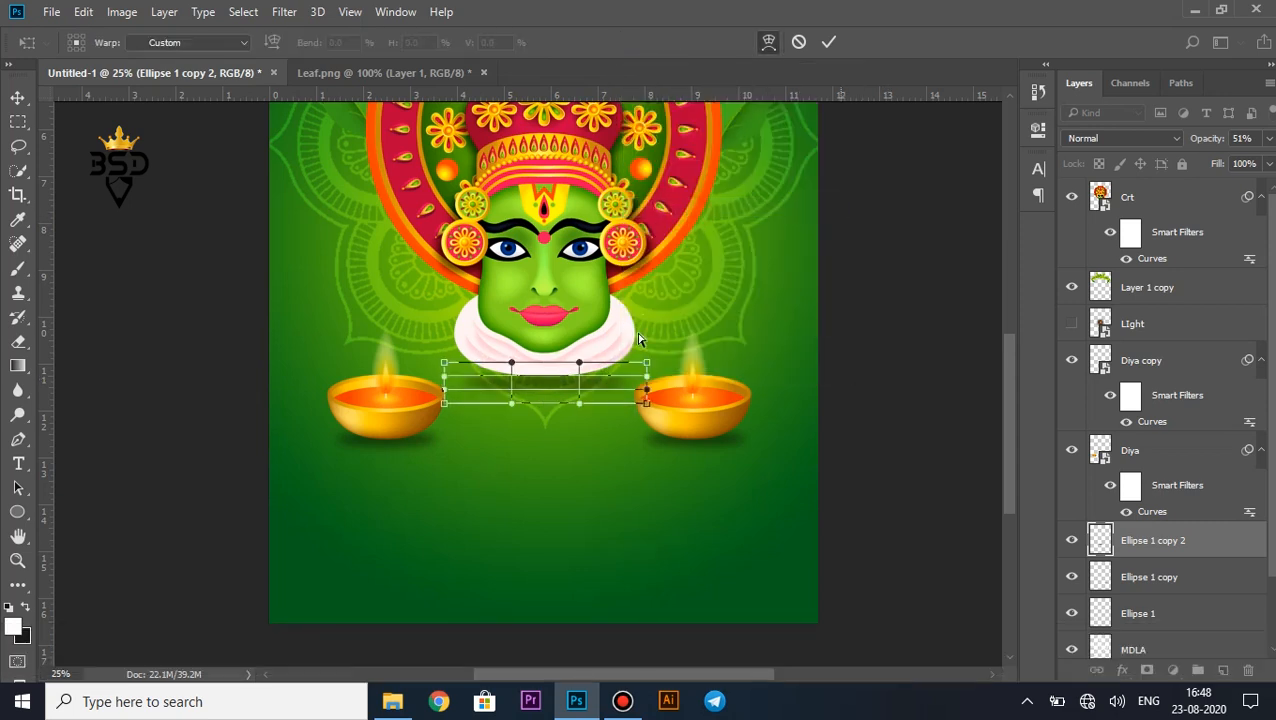
{"action": "left_click_drag", "start_coordinate": [630, 378], "coordinate": [642, 325]}
{"action": "left_click_drag", "start_coordinate": [646, 408], "coordinate": [646, 376]}
{"action": "left_click_drag", "start_coordinate": [447, 368], "coordinate": [445, 313]}
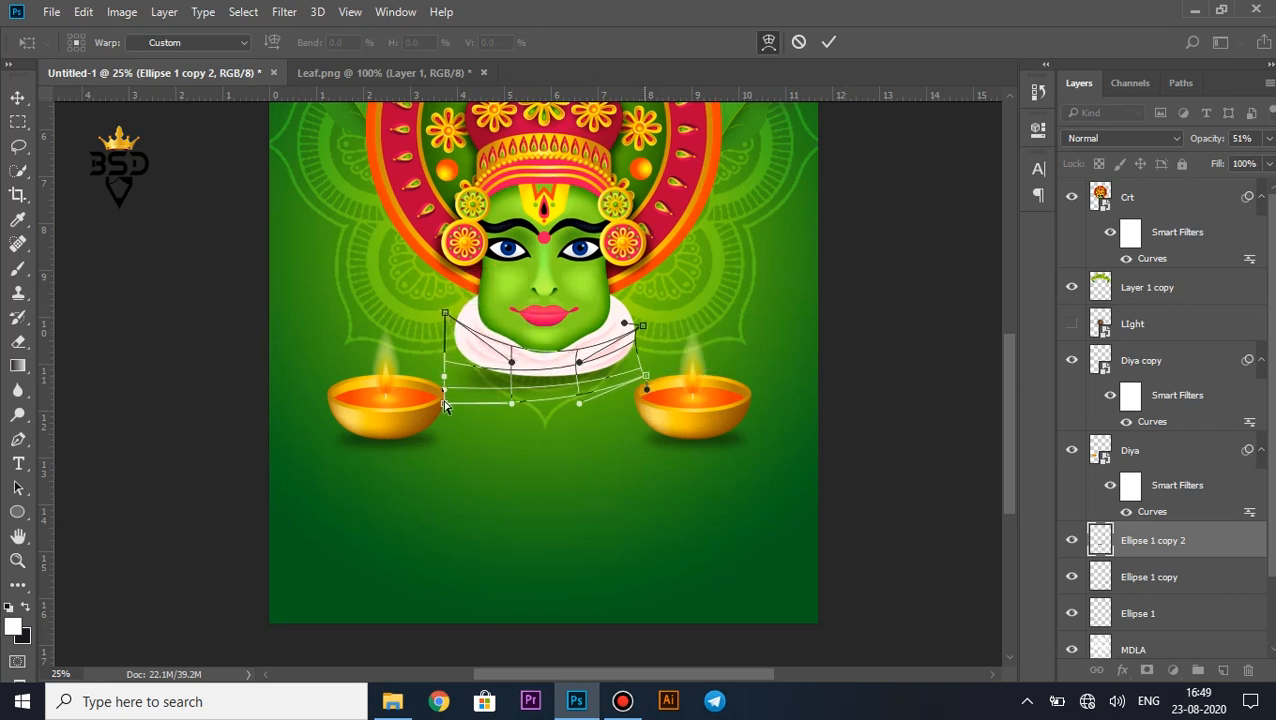
{"action": "left_click_drag", "start_coordinate": [445, 393], "coordinate": [439, 335]}
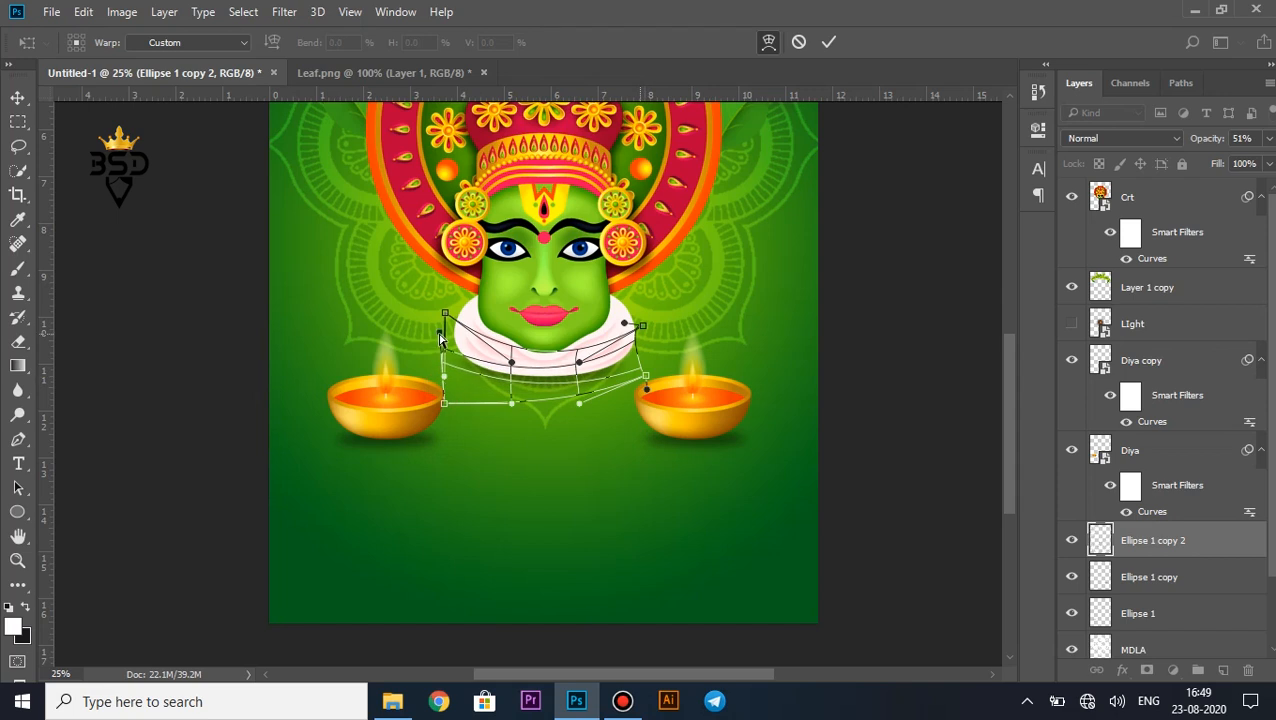
{"action": "left_click_drag", "start_coordinate": [447, 403], "coordinate": [432, 390]}
{"action": "key", "text": "Return"}
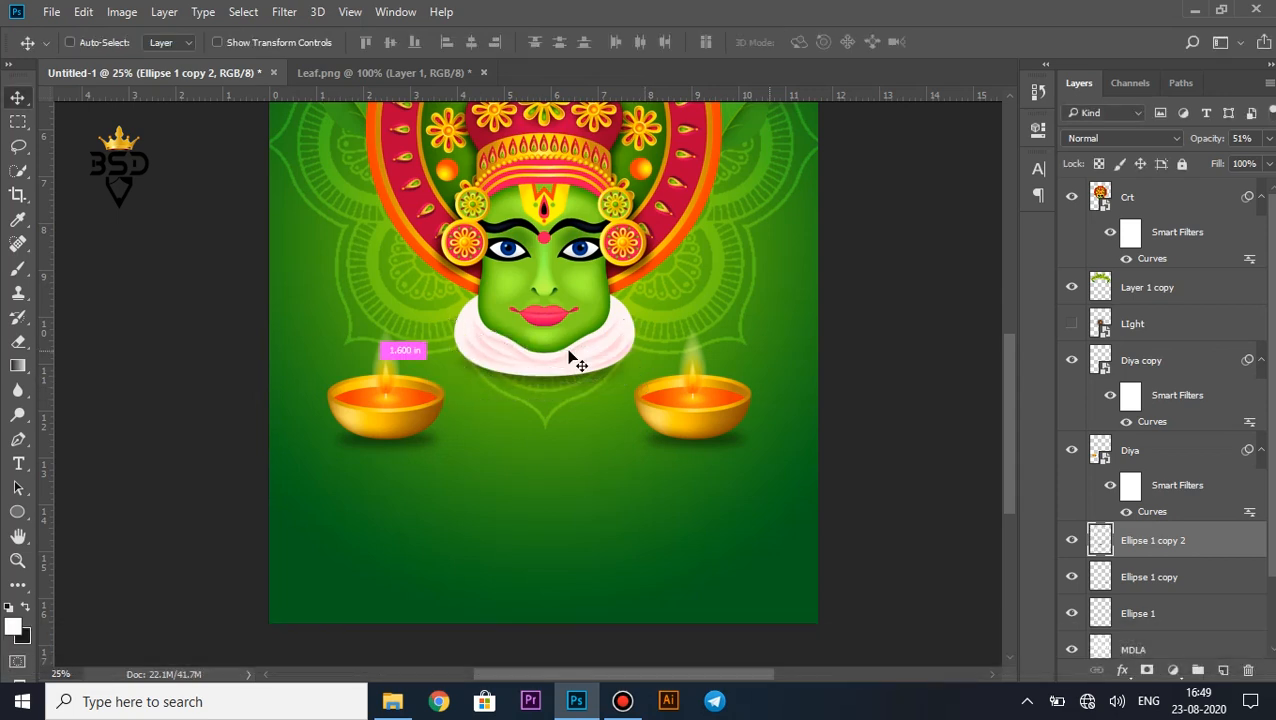
Show the LIght layer and move the glow over the left diya's flame.
{"action": "key", "text": "ctrl+minus"}
{"action": "key", "text": "ctrl+minus"}
{"action": "left_click", "coordinate": [1071, 325]}
{"action": "left_click", "coordinate": [1131, 333]}
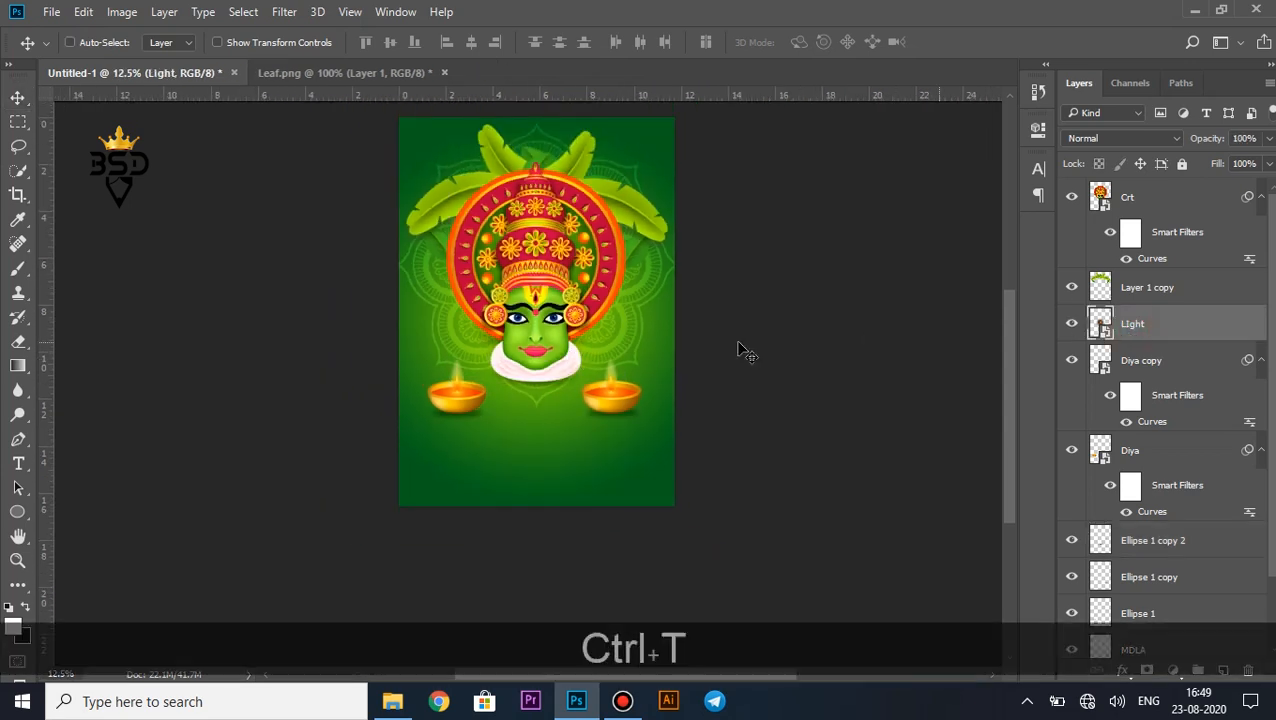
{"action": "key", "text": "ctrl+t"}
{"action": "left_click_drag", "start_coordinate": [567, 311], "coordinate": [490, 376]}
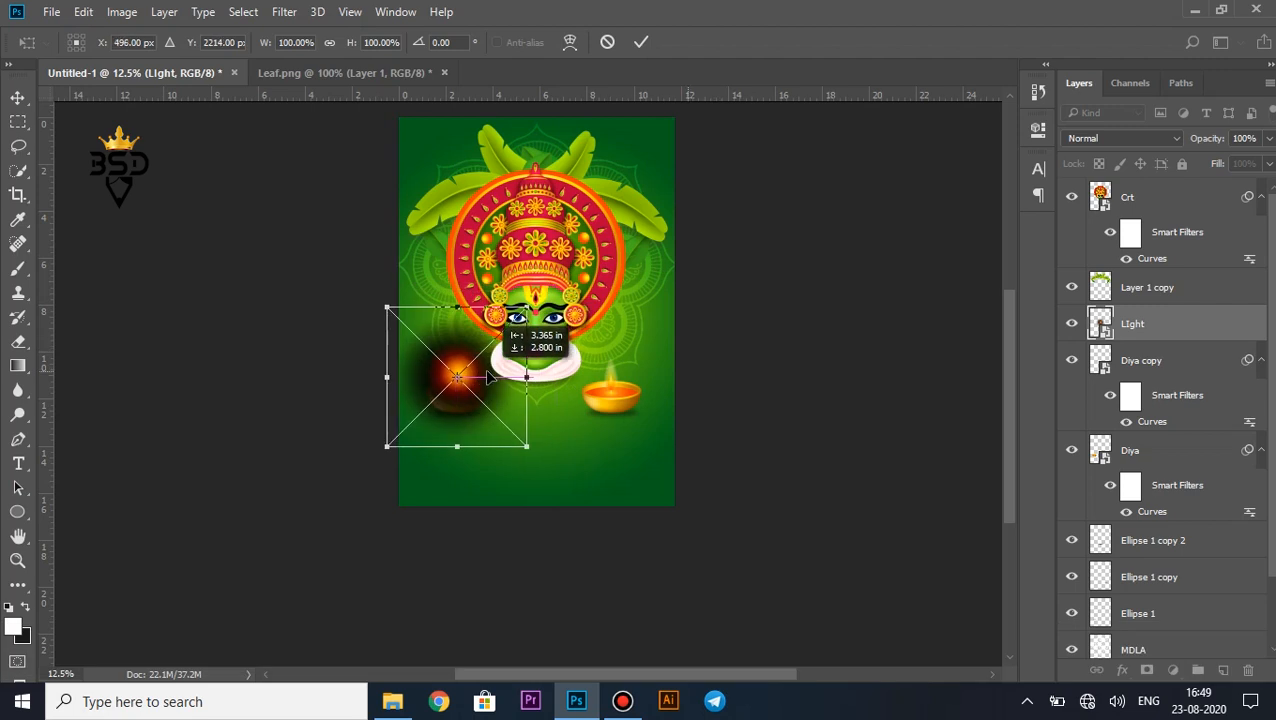
{"action": "key", "text": "Return"}
Set the LIght layer's blend mode to Screen and duplicate the glow onto the right diya's flame.
{"action": "key", "text": "ctrl+equal"}
{"action": "key", "text": "ctrl+equal"}
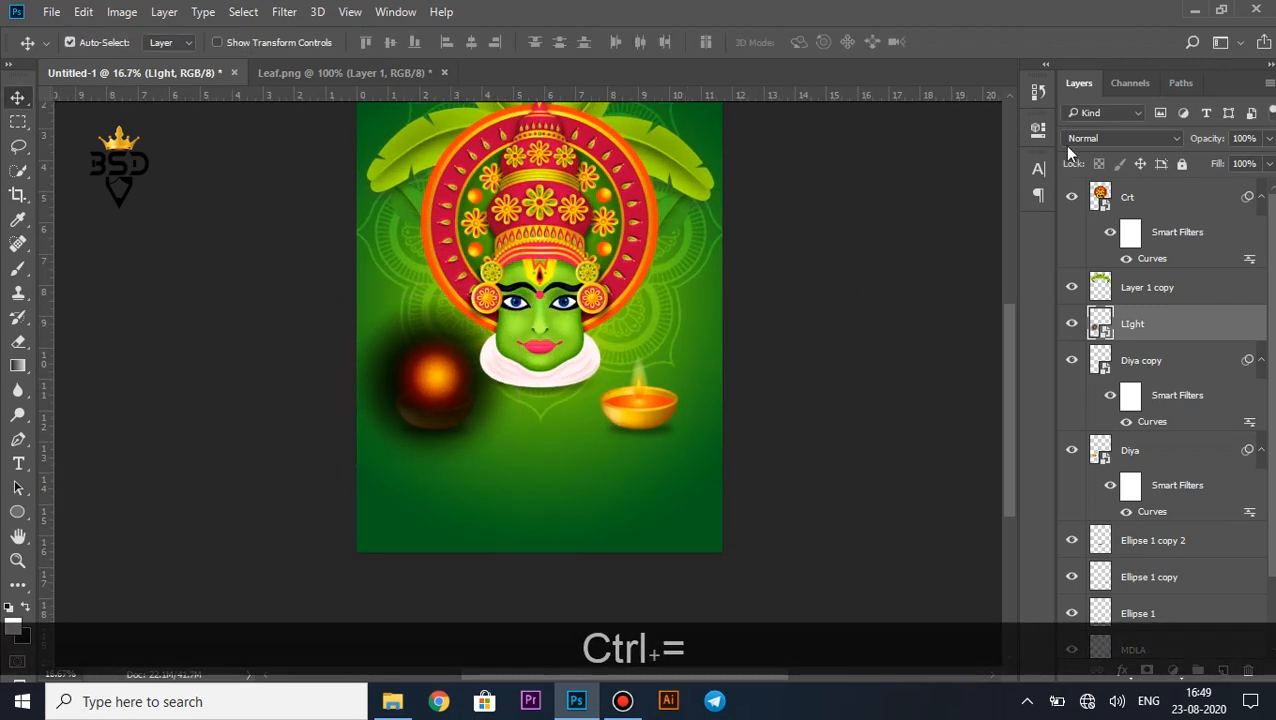
{"action": "left_click", "coordinate": [1120, 138]}
{"action": "left_click", "coordinate": [1100, 262]}
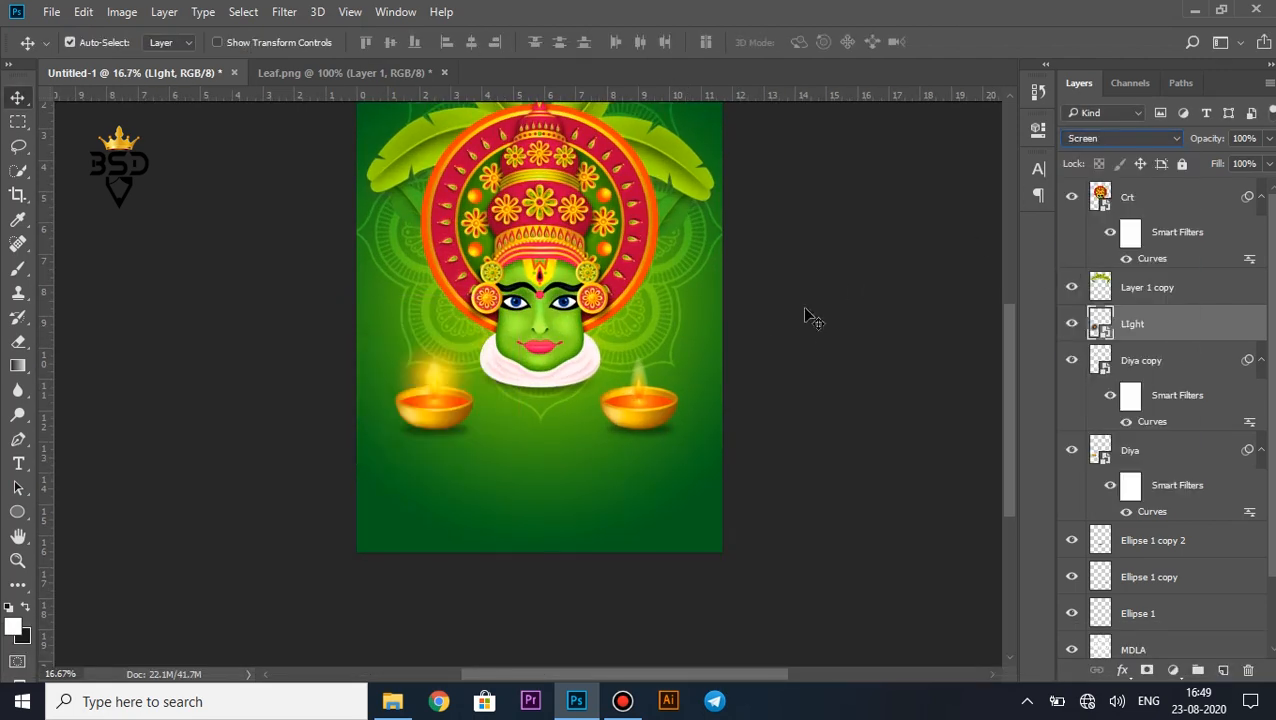
{"action": "left_click_drag", "start_coordinate": [437, 381], "coordinate": [639, 376]}
Add the white text HAPPY in Franklin Gothic Medium between the two diyas and make it faux bold.
{"action": "key", "text": "ctrl+minus"}
{"action": "key", "text": "ctrl+equal"}
{"action": "key", "text": "ctrl+equal"}
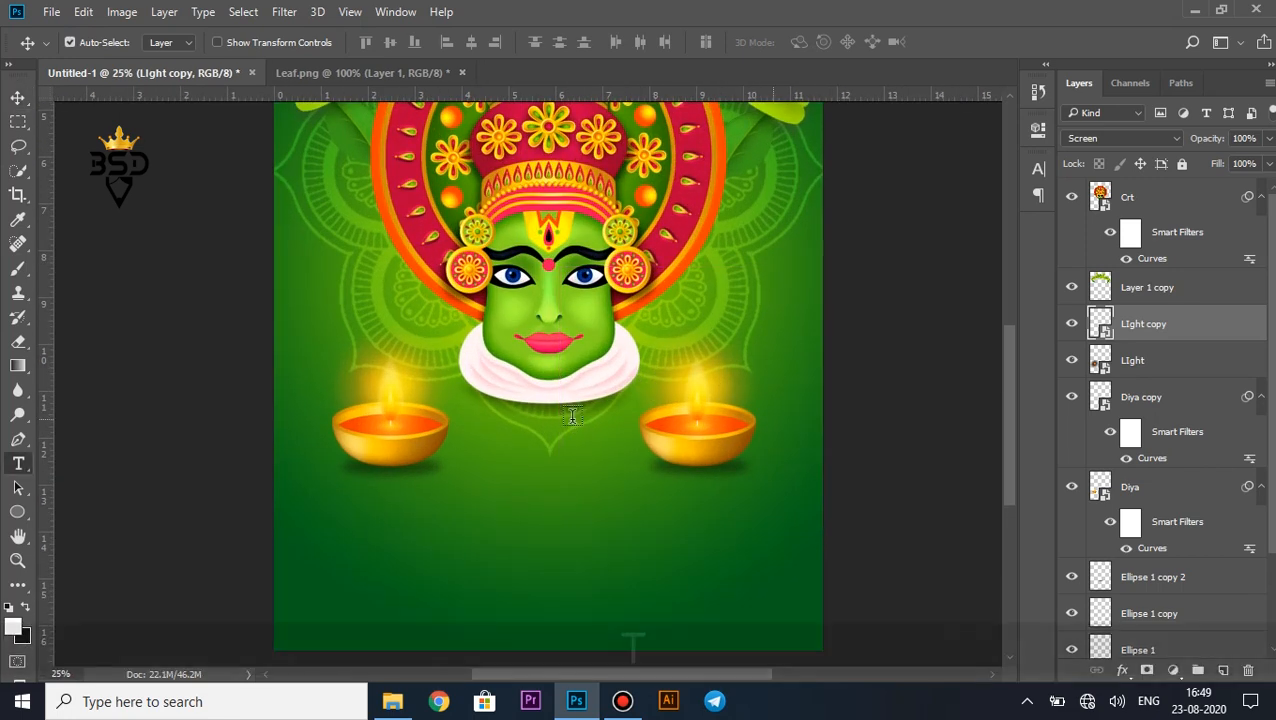
{"action": "key", "text": "t"}
{"action": "left_click", "coordinate": [495, 463]}
{"action": "type", "text": "HAPPY"}
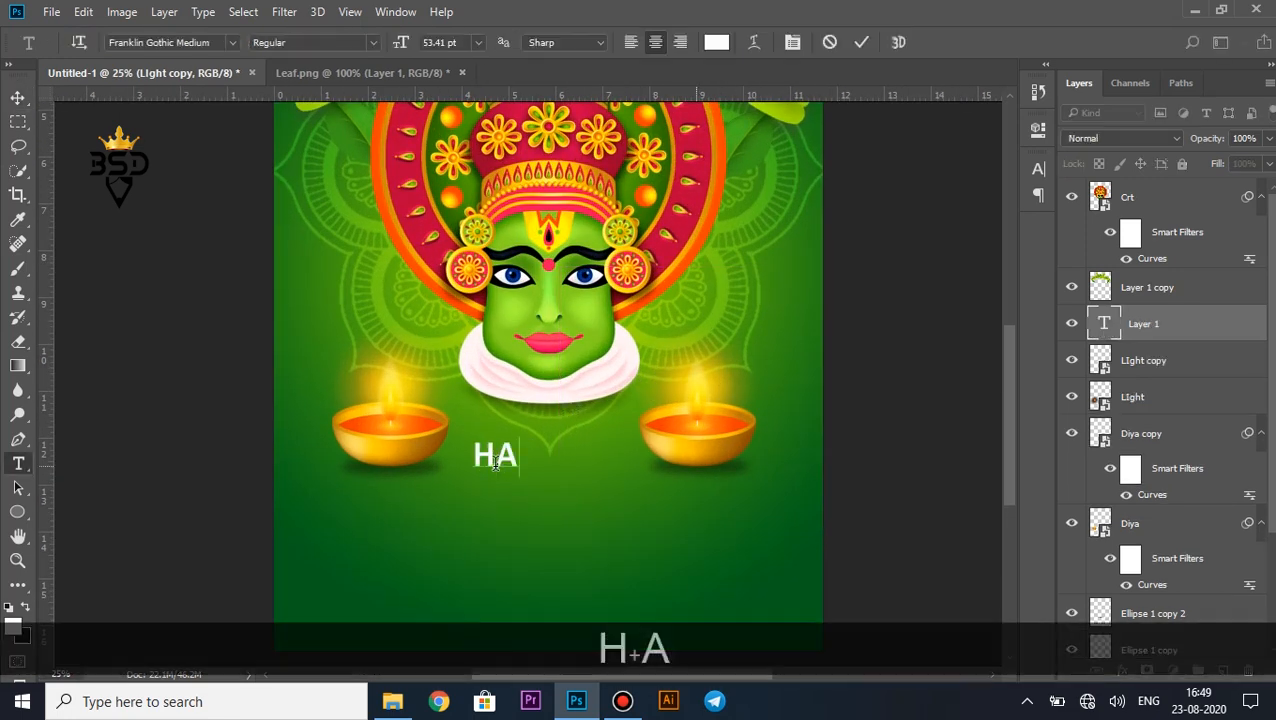
{"action": "key", "text": "ctrl+a"}
{"action": "left_click", "coordinate": [791, 42]}
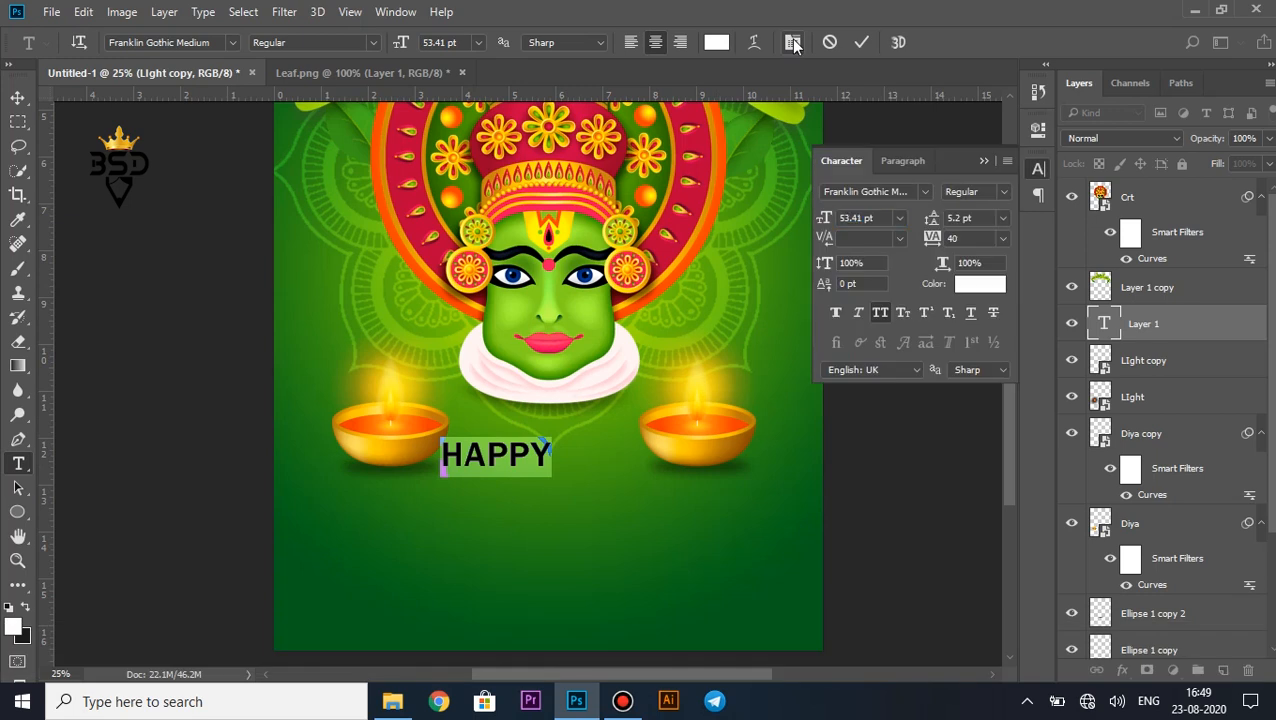
{"action": "left_click", "coordinate": [837, 314]}
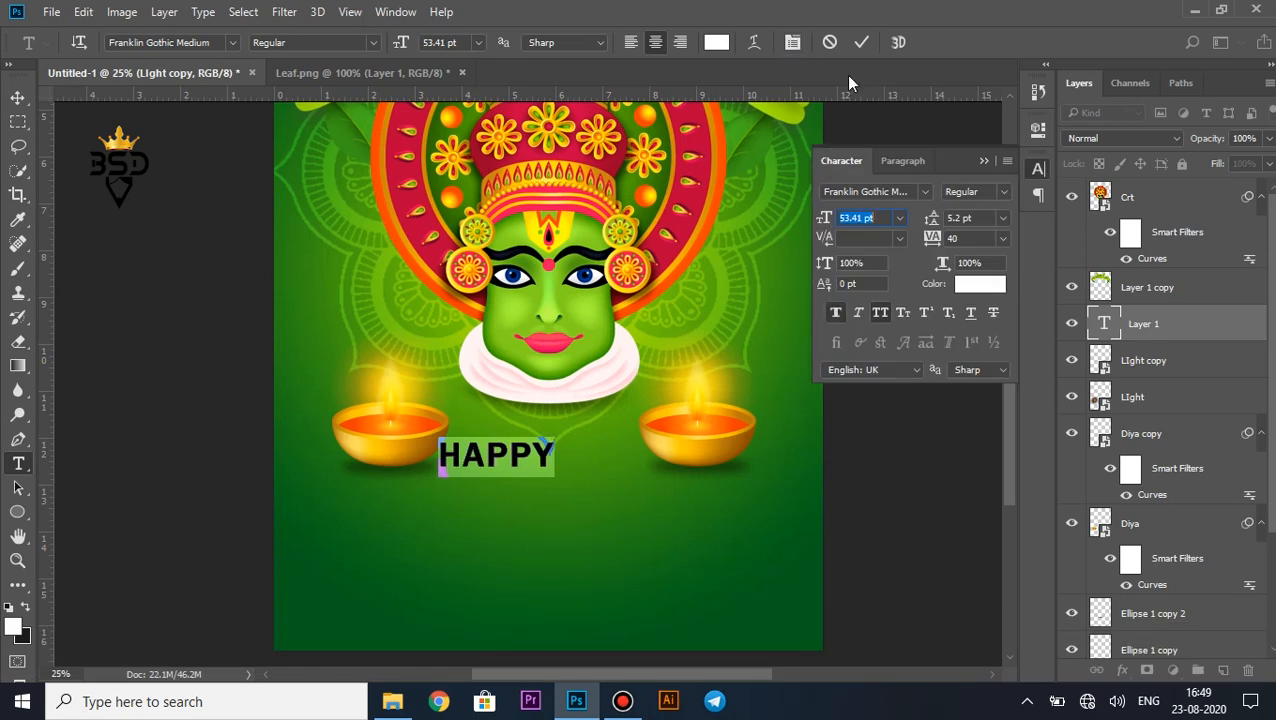
{"action": "left_click", "coordinate": [860, 41]}
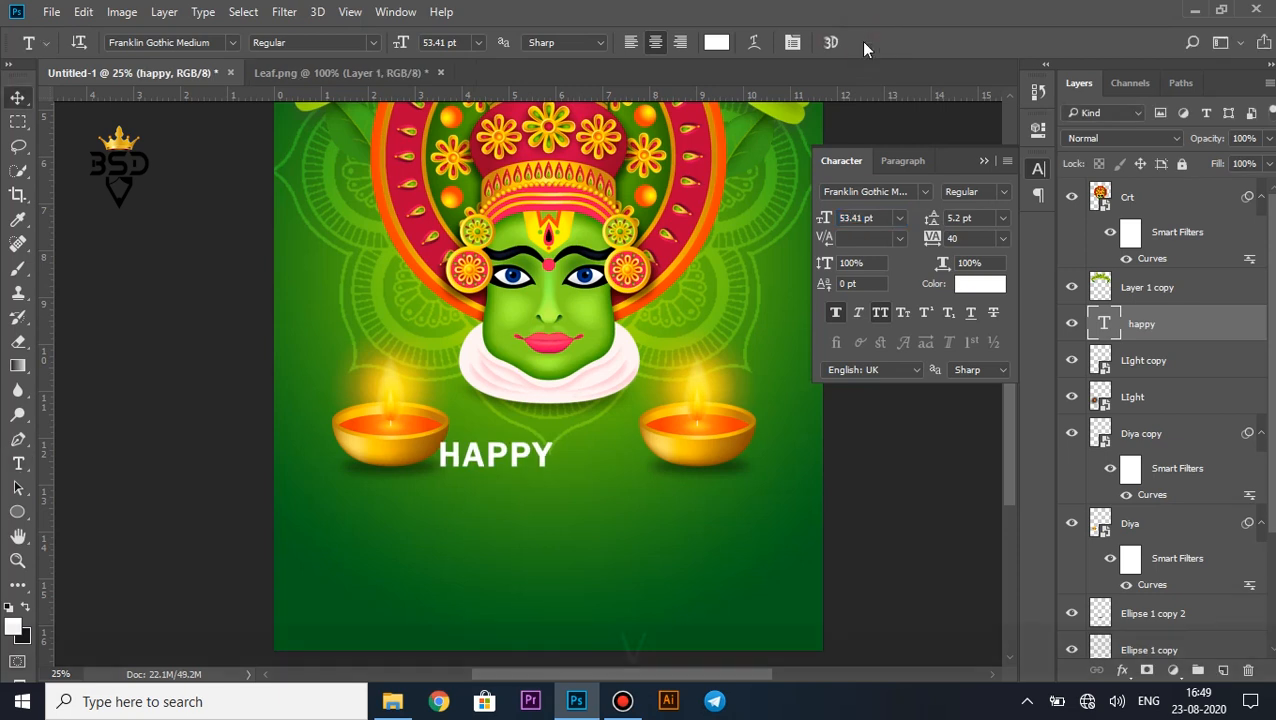
Nudge the HAPPY text right until it is centred under the face, between the two diyas.
{"action": "key", "text": "v"}
{"action": "key", "text": "Right"}
{"action": "key", "text": "Right"}
{"action": "key", "text": "Right"}
{"action": "key", "text": "Right"}
{"action": "key", "text": "Right"}
{"action": "key", "text": "Right"}
{"action": "key", "text": "Right"}
{"action": "key", "text": "Right"}
{"action": "key", "text": "Right"}
{"action": "key", "text": "Right"}
{"action": "key", "text": "Right"}
{"action": "key", "text": "Right"}
{"action": "key", "text": "Right"}
{"action": "key", "text": "Right"}
{"action": "key", "text": "Right"}
{"action": "key", "text": "Right"}
{"action": "key", "text": "Right"}
{"action": "key", "text": "Right"}
{"action": "key", "text": "Right"}
{"action": "key", "text": "Right"}
{"action": "key", "text": "Right"}
{"action": "key", "text": "Right"}
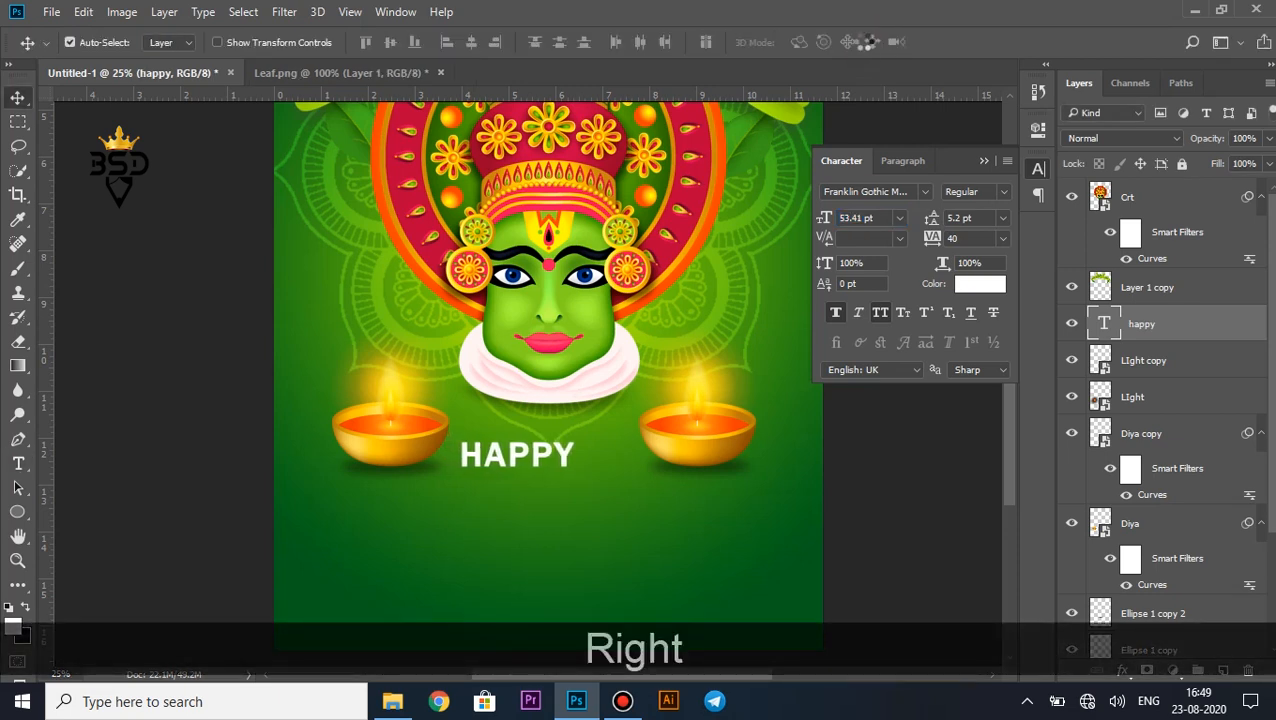
{"action": "key", "text": "Right"}
{"action": "key", "text": "Right"}
{"action": "key", "text": "Right"}
{"action": "key", "text": "Right"}
{"action": "key", "text": "Right"}
{"action": "key", "text": "Right"}
{"action": "key", "text": "Right"}
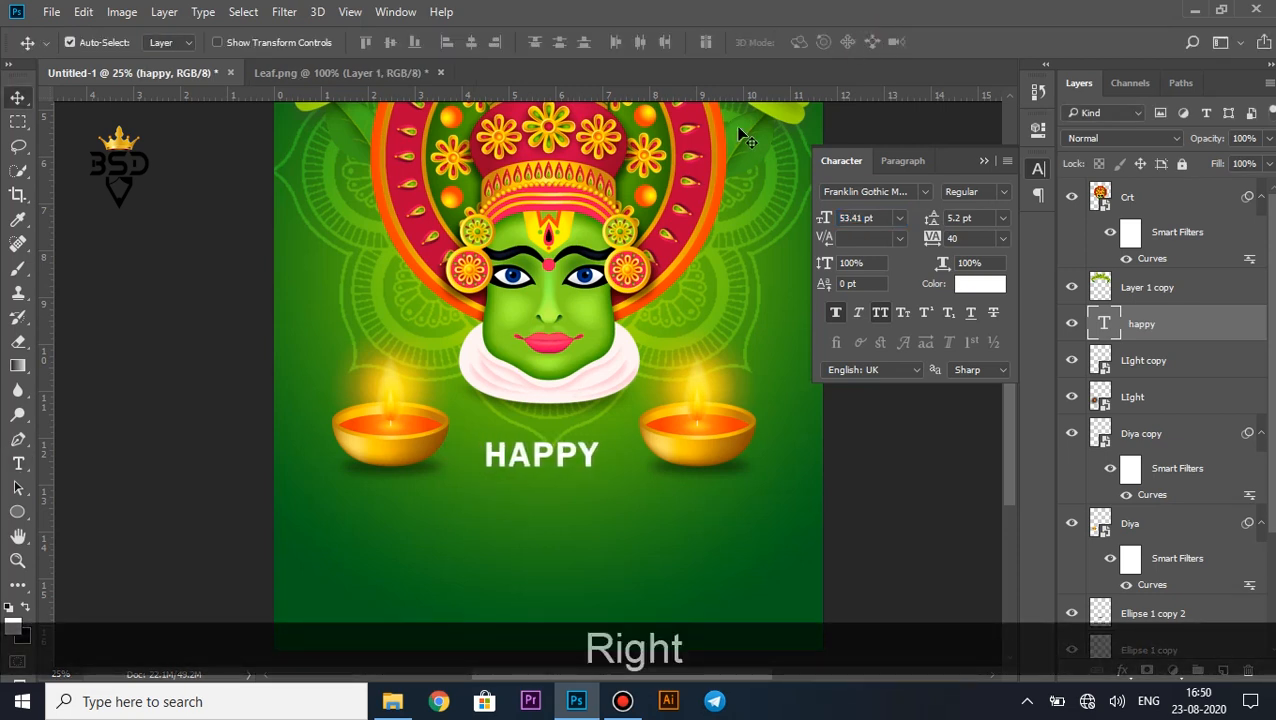
Duplicate the HAPPY text directly below itself and change the copy to Onam in all caps without faux bold.
{"action": "left_click_drag", "start_coordinate": [542, 448], "coordinate": [547, 495], "text": "alt"}
{"action": "key", "text": "t"}
{"action": "key", "text": "ctrl"}
{"action": "key", "text": "ctrl+a"}
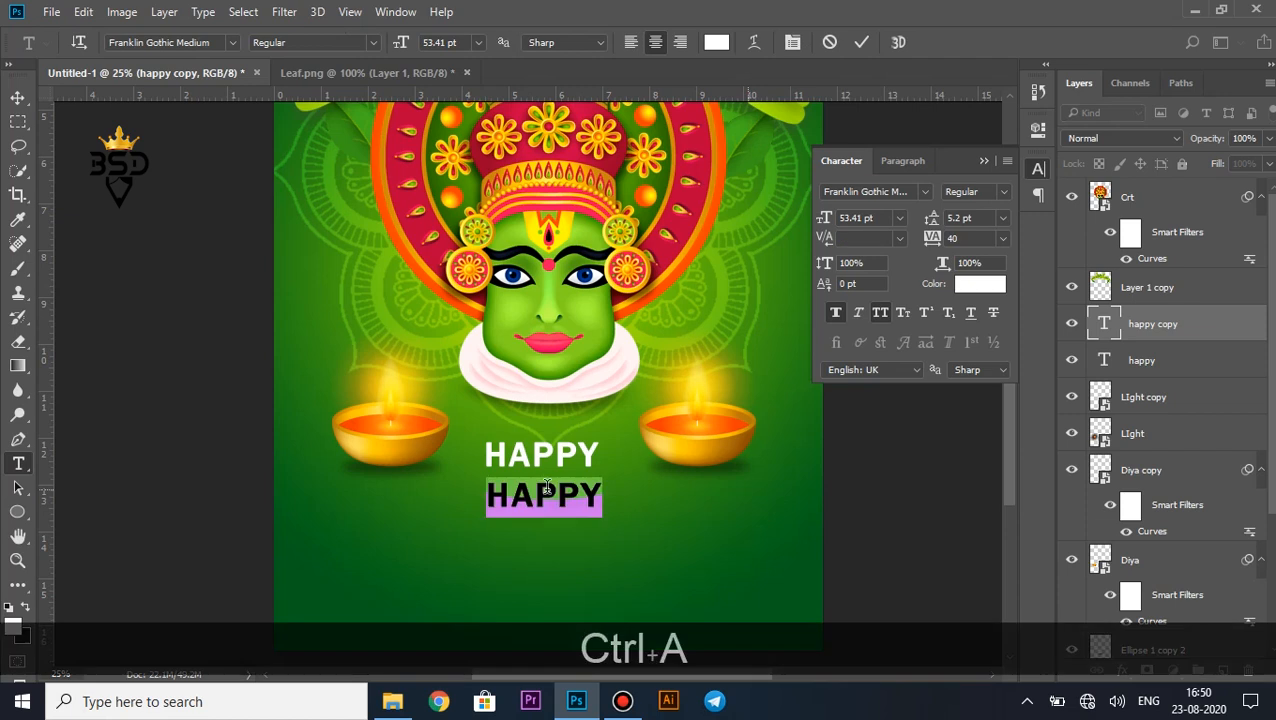
{"action": "left_click", "coordinate": [836, 313]}
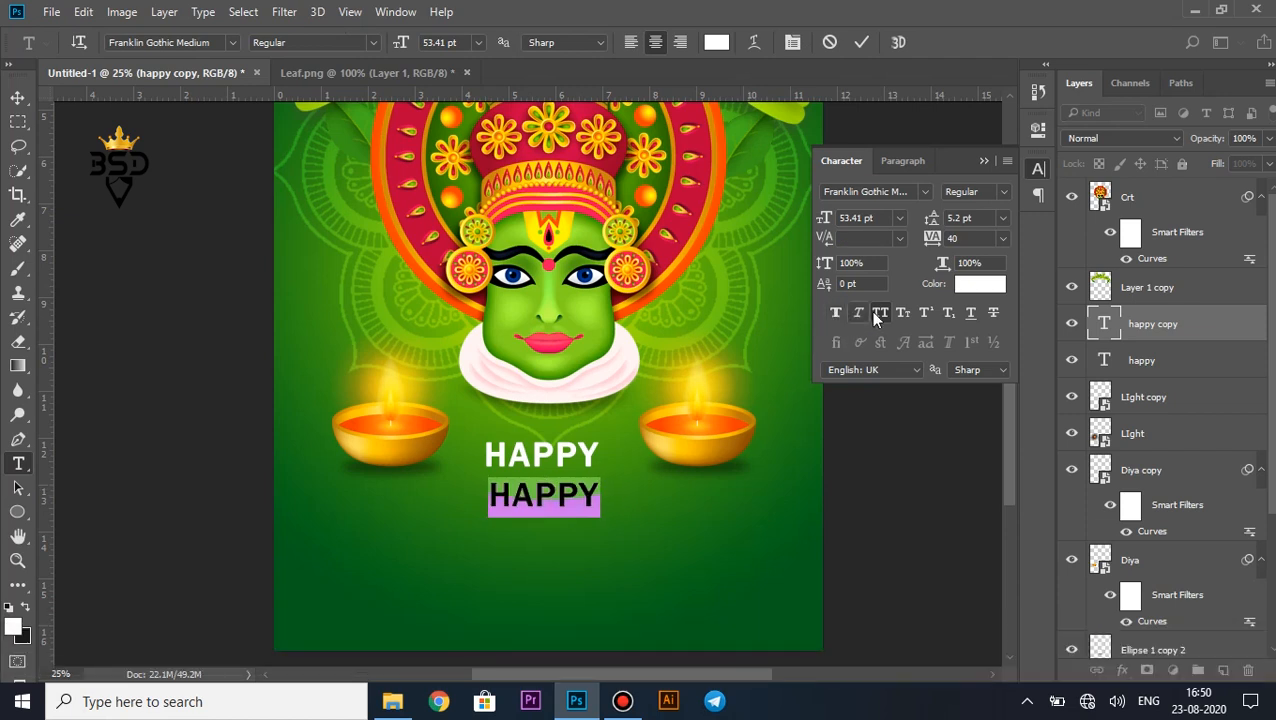
{"action": "left_click", "coordinate": [879, 313]}
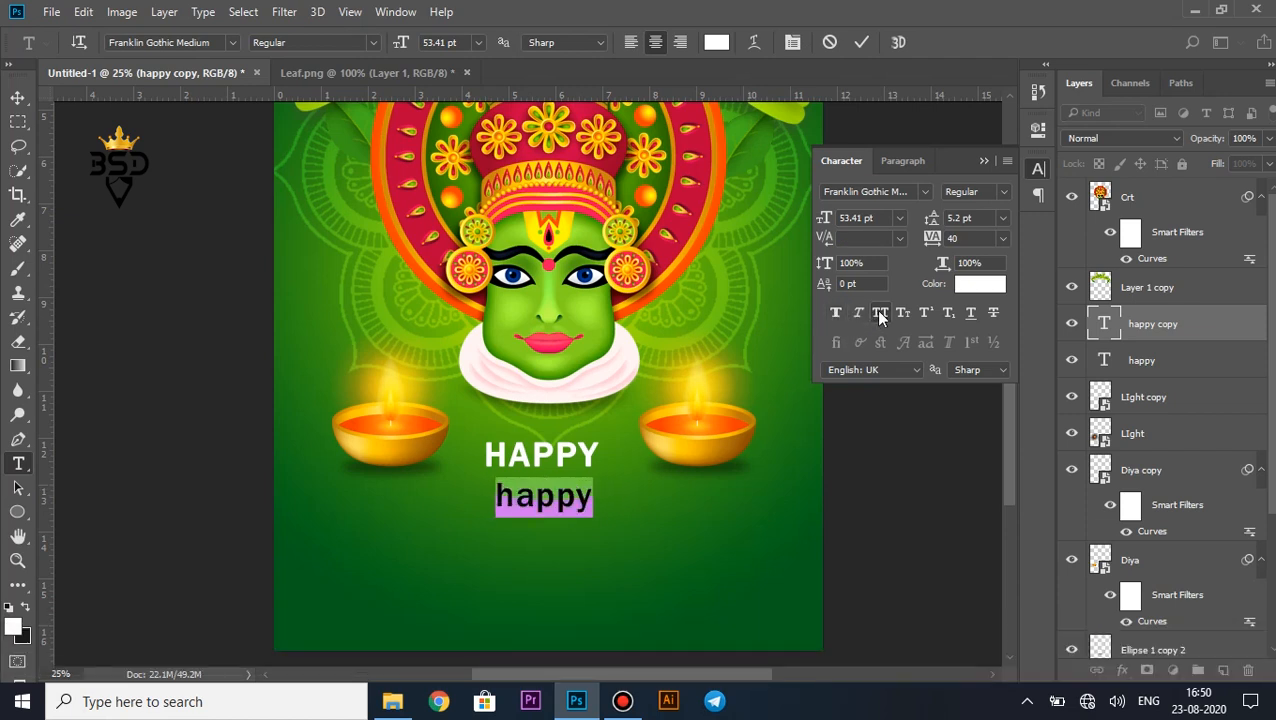
{"action": "type", "text": "Onam"}
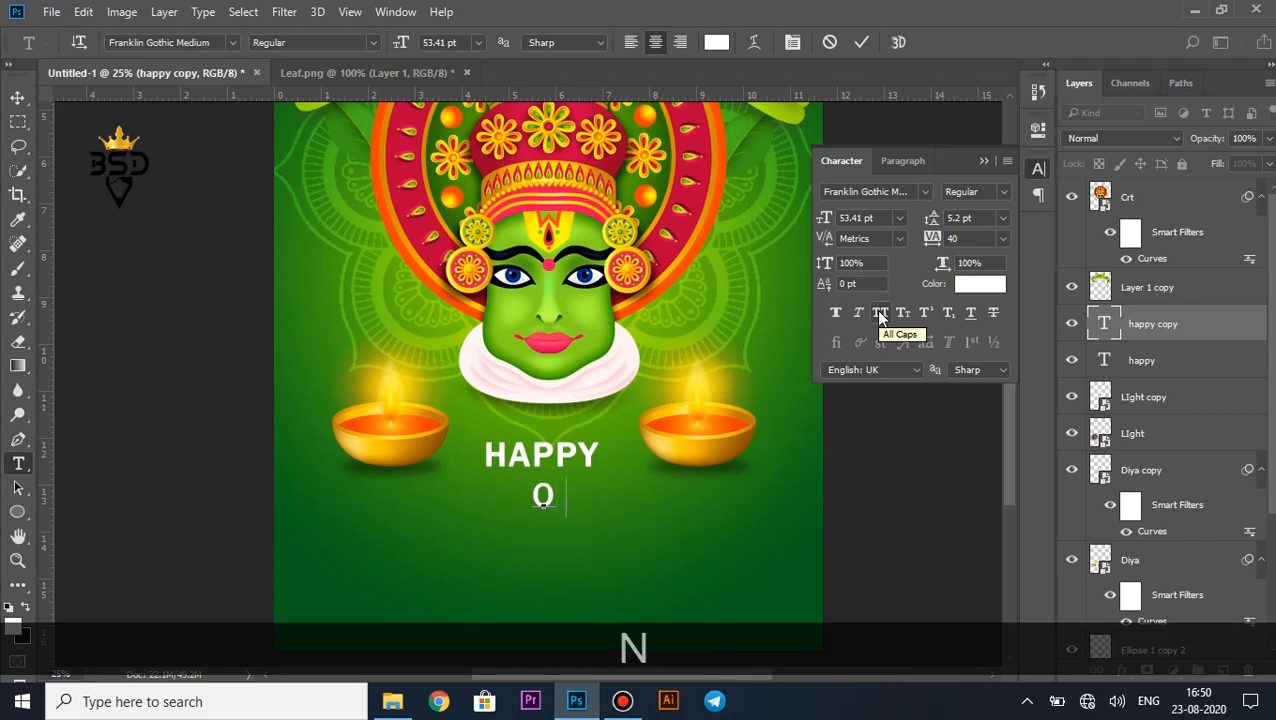
{"action": "key", "text": "ctrl+a"}
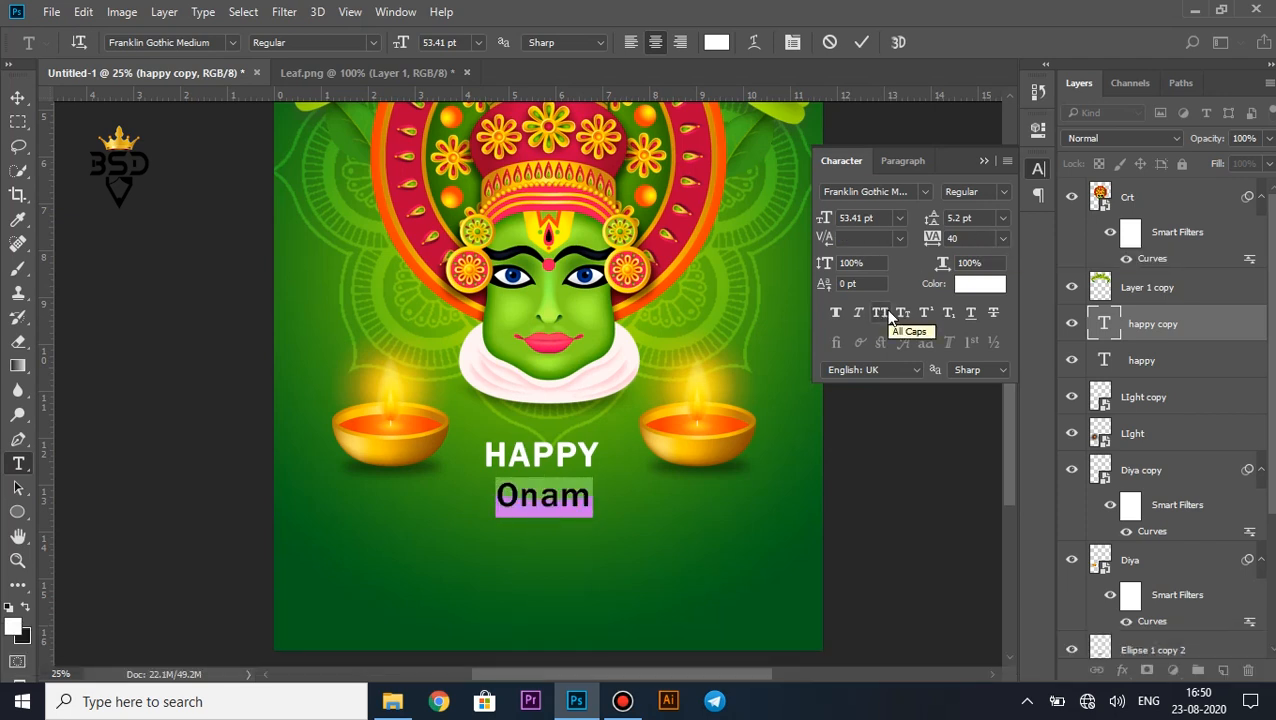
{"action": "left_click", "coordinate": [886, 313]}
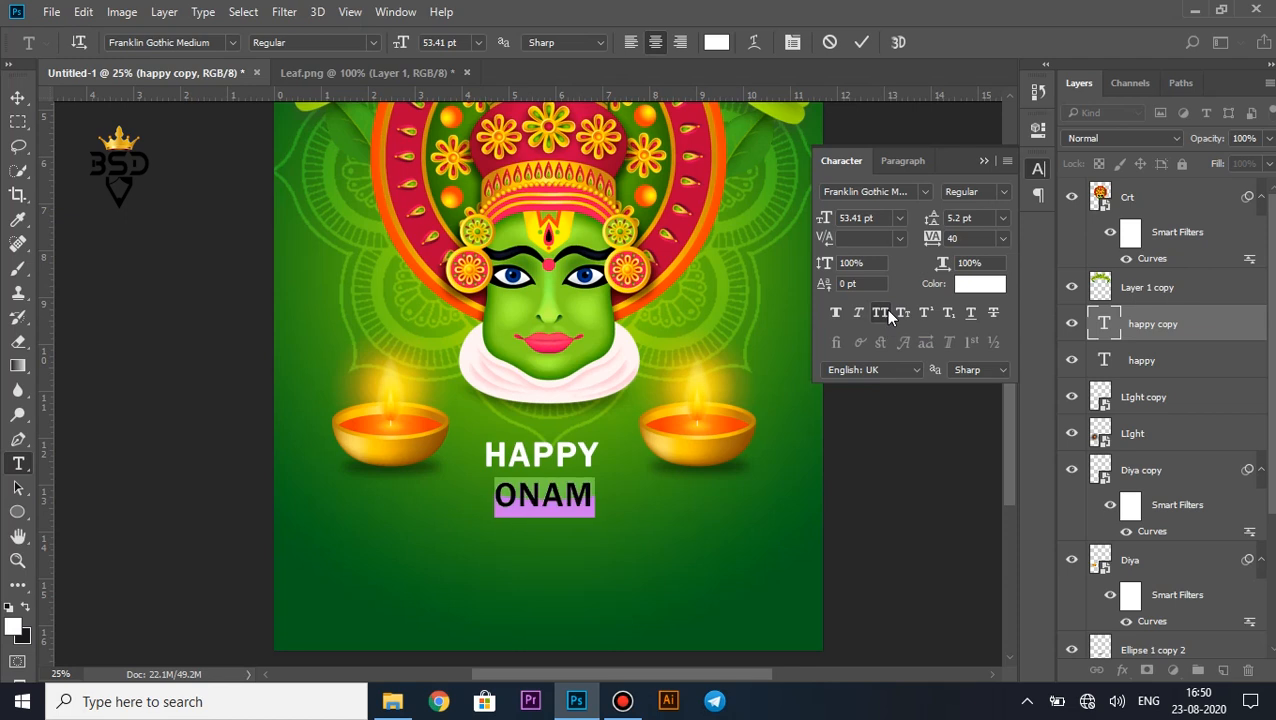
Set the ONAM text in the Evil Dead font at 115.41 pt.
{"action": "left_click", "coordinate": [924, 192]}
{"action": "scroll", "coordinate": [1180, 173], "scroll_direction": "up", "scroll_amount": 2}
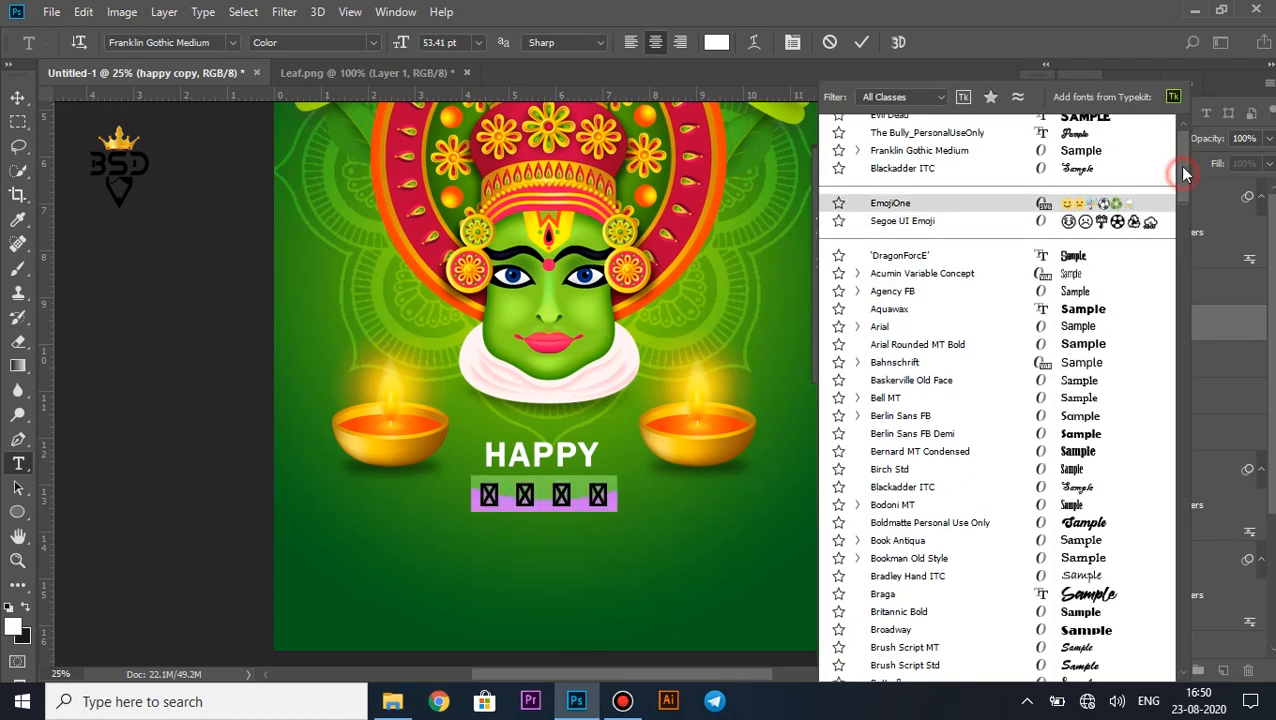
{"action": "left_click", "coordinate": [1099, 129]}
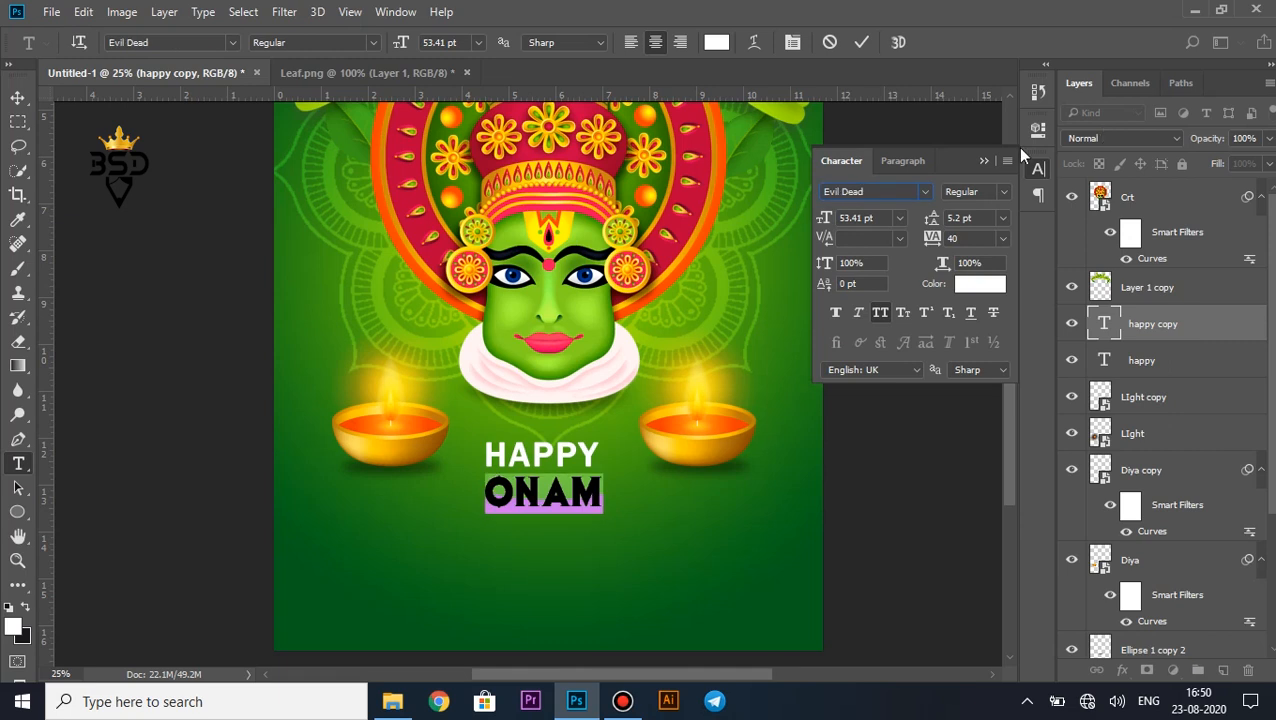
{"action": "left_click_drag", "start_coordinate": [855, 222], "coordinate": [830, 215]}
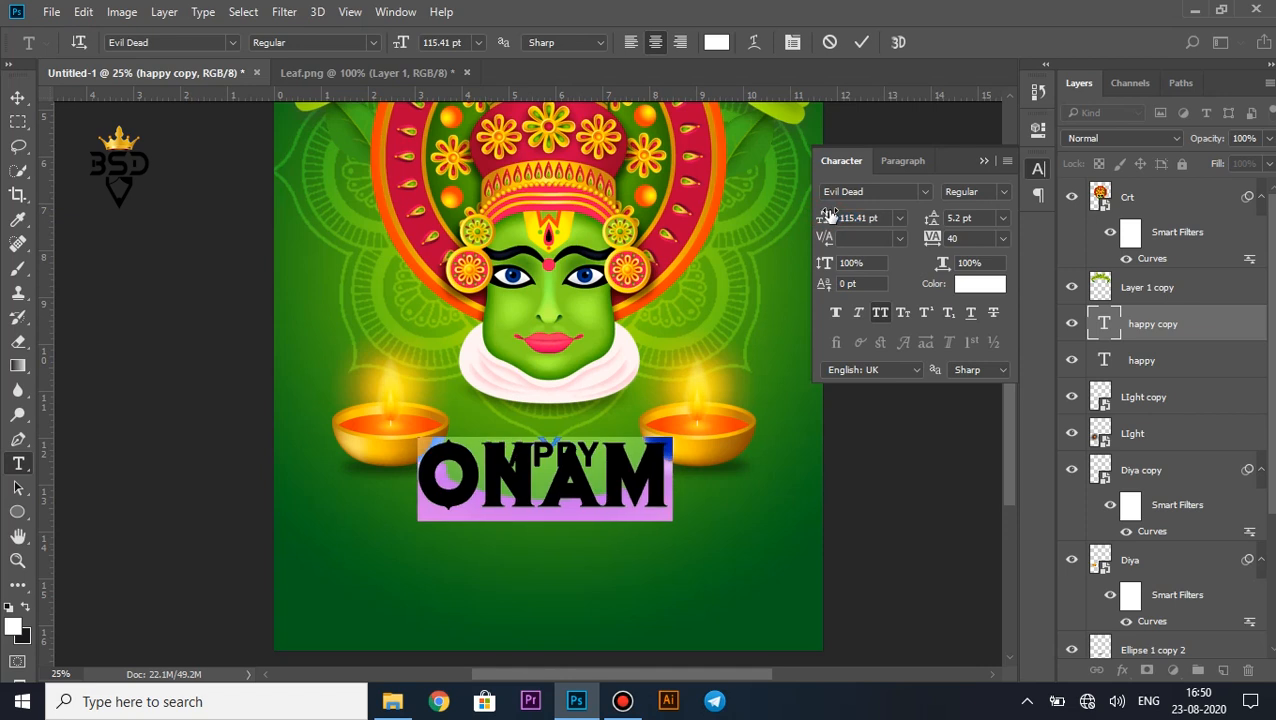
{"action": "left_click", "coordinate": [860, 42]}
Nudge the enlarged ONAM text down until it sits clear of HAPPY.
{"action": "key", "text": "v"}
{"action": "key", "text": "Down"}
{"action": "key", "text": "Down"}
{"action": "key", "text": "Down"}
{"action": "key", "text": "Down"}
{"action": "key", "text": "Down"}
{"action": "key", "text": "Down"}
{"action": "key", "text": "Down"}
{"action": "key", "text": "Down"}
{"action": "key", "text": "Down"}
{"action": "key", "text": "Down"}
{"action": "key", "text": "Down"}
{"action": "key", "text": "Down"}
{"action": "key", "text": "Down"}
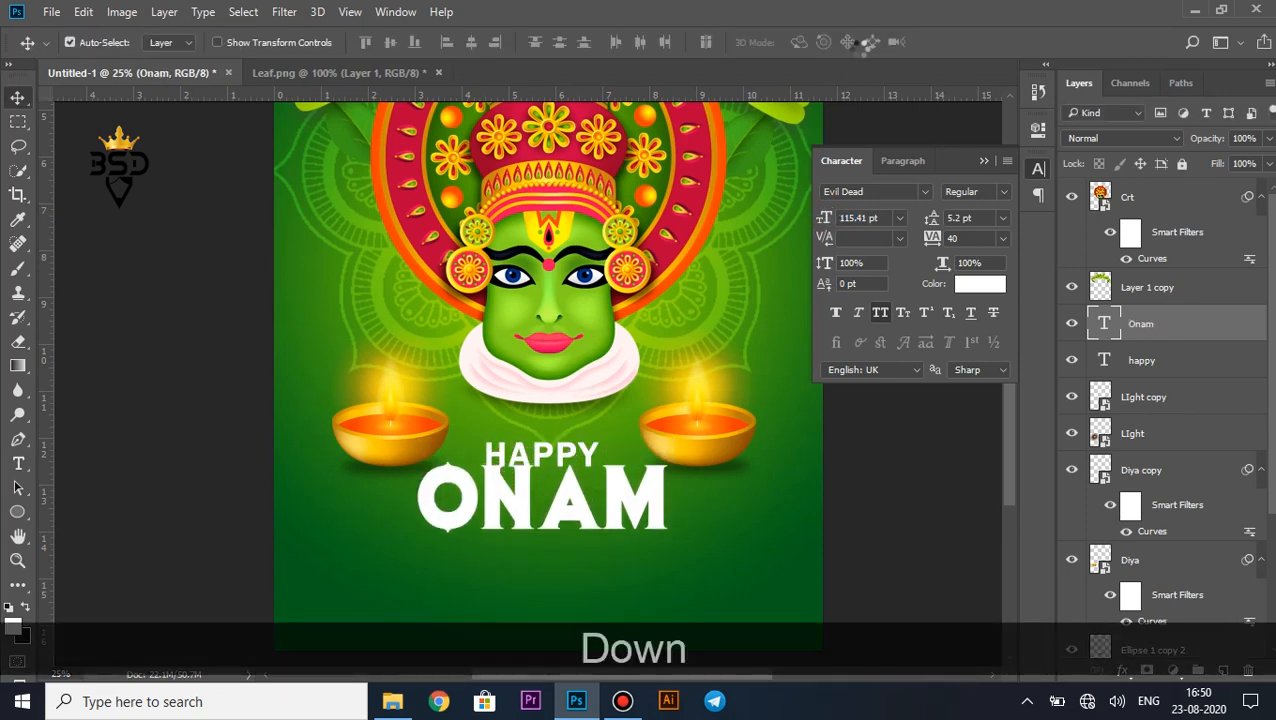
{"action": "key", "text": "Down"}
{"action": "key", "text": "Down"}
{"action": "key", "text": "Down"}
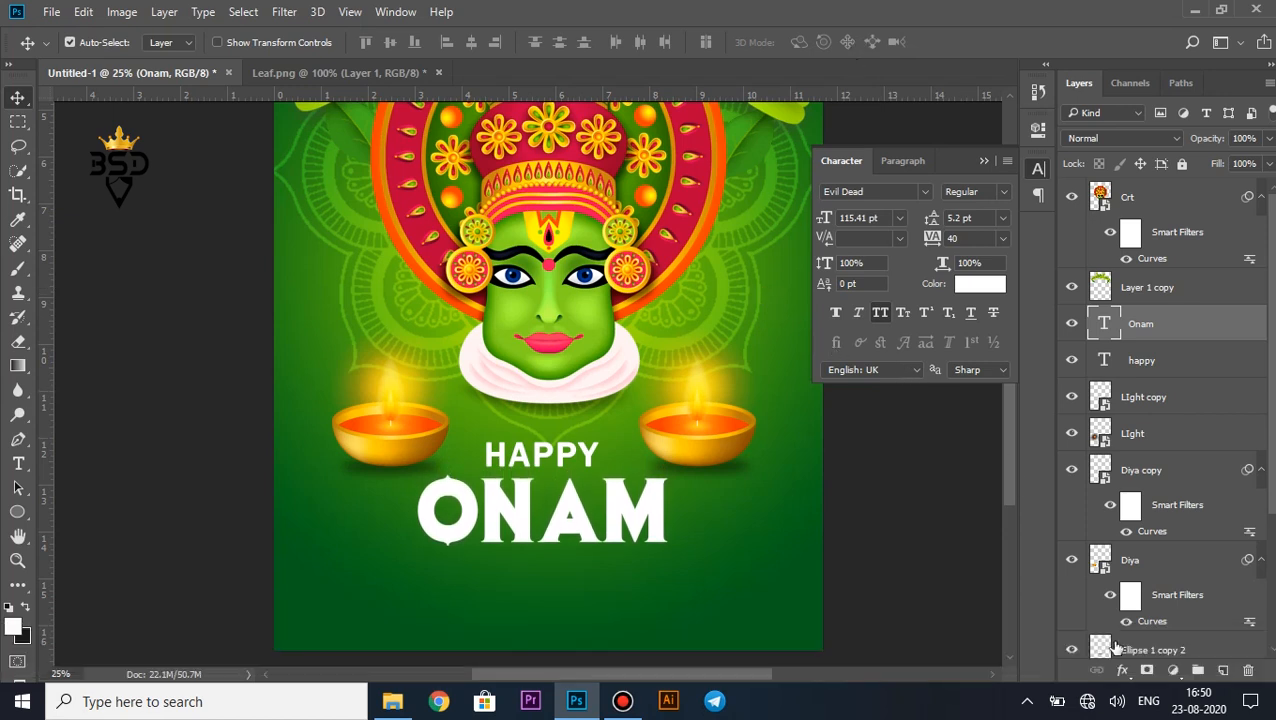
Apply a linear white-to-grey gradient overlay to ONAM at 49% scale, with the grey stop coloured #c4c4c9.
{"action": "left_click", "coordinate": [1120, 670]}
{"action": "left_click", "coordinate": [1145, 590]}
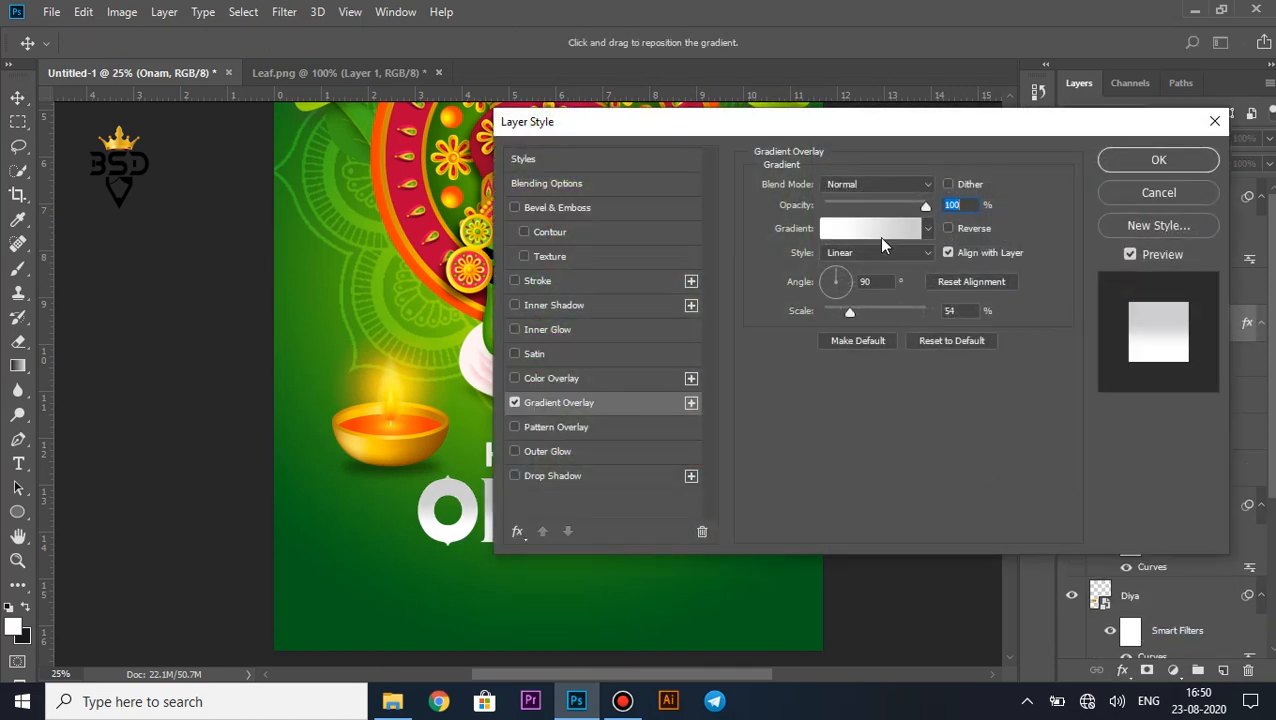
{"action": "left_click_drag", "start_coordinate": [850, 313], "coordinate": [830, 314]}
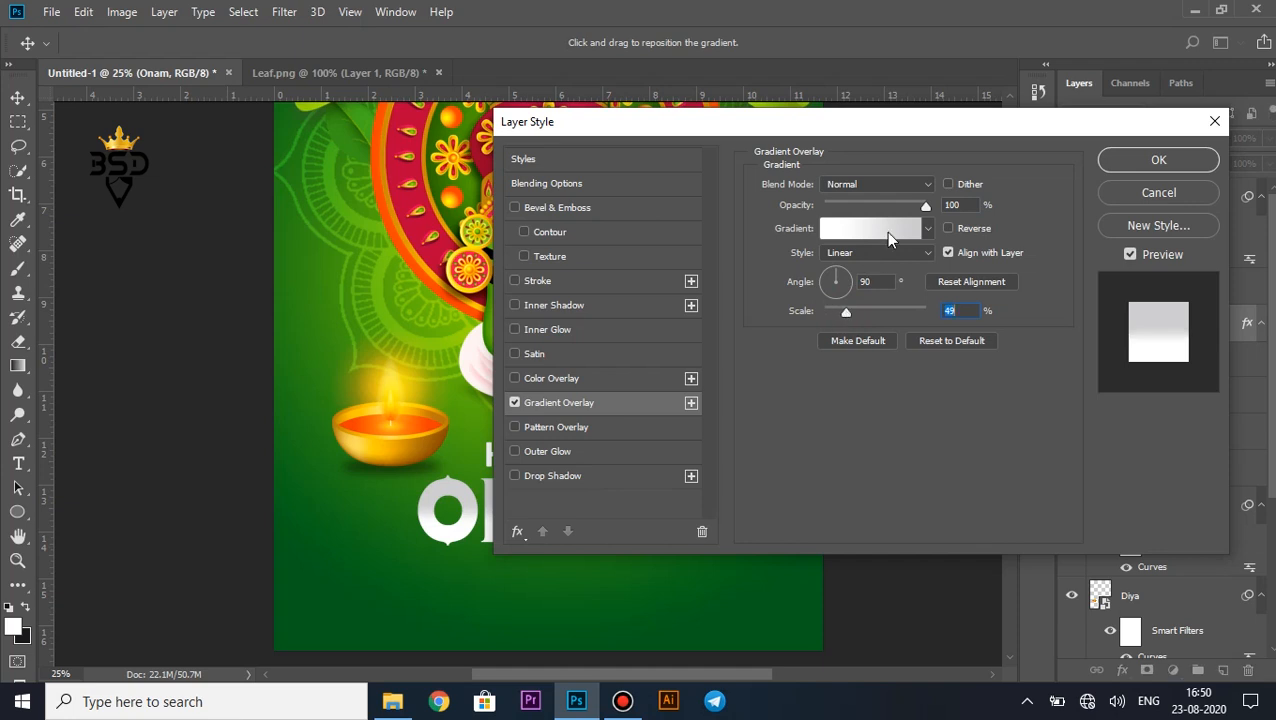
{"action": "left_click", "coordinate": [887, 233]}
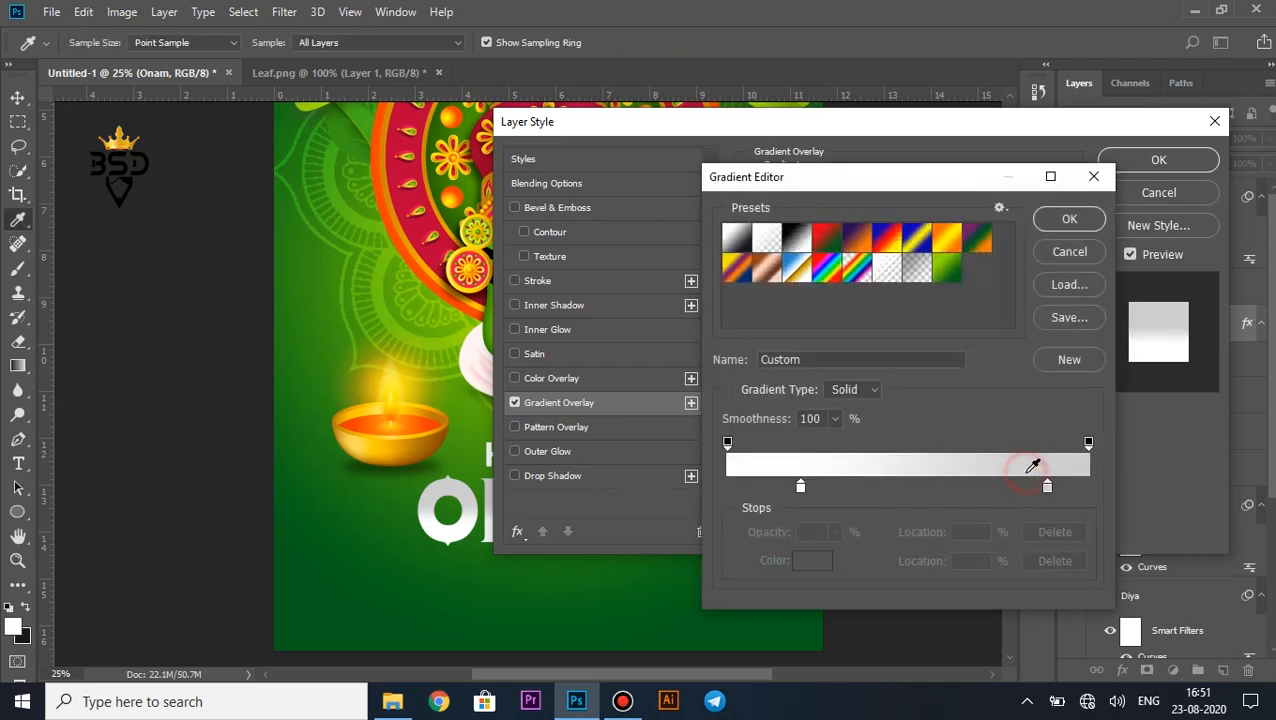
{"action": "left_click", "coordinate": [1046, 487]}
{"action": "left_click", "coordinate": [811, 561]}
{"action": "left_click", "coordinate": [525, 228]}
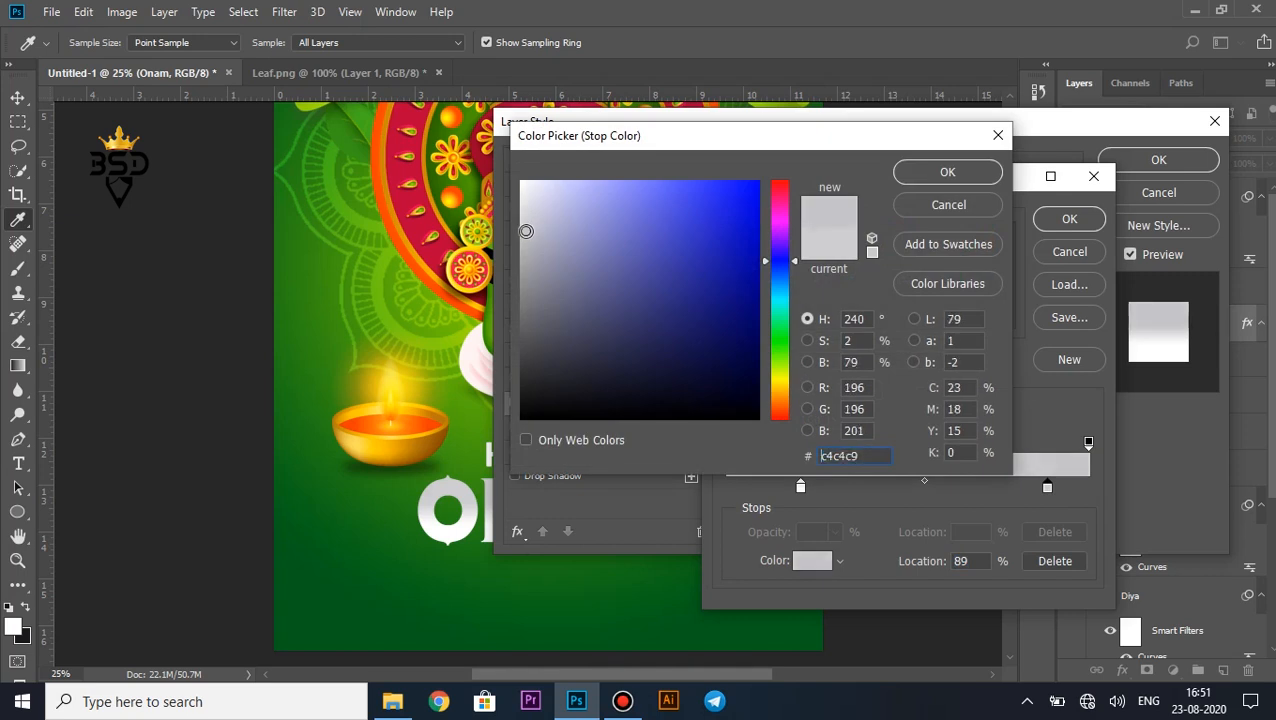
{"action": "left_click", "coordinate": [940, 172]}
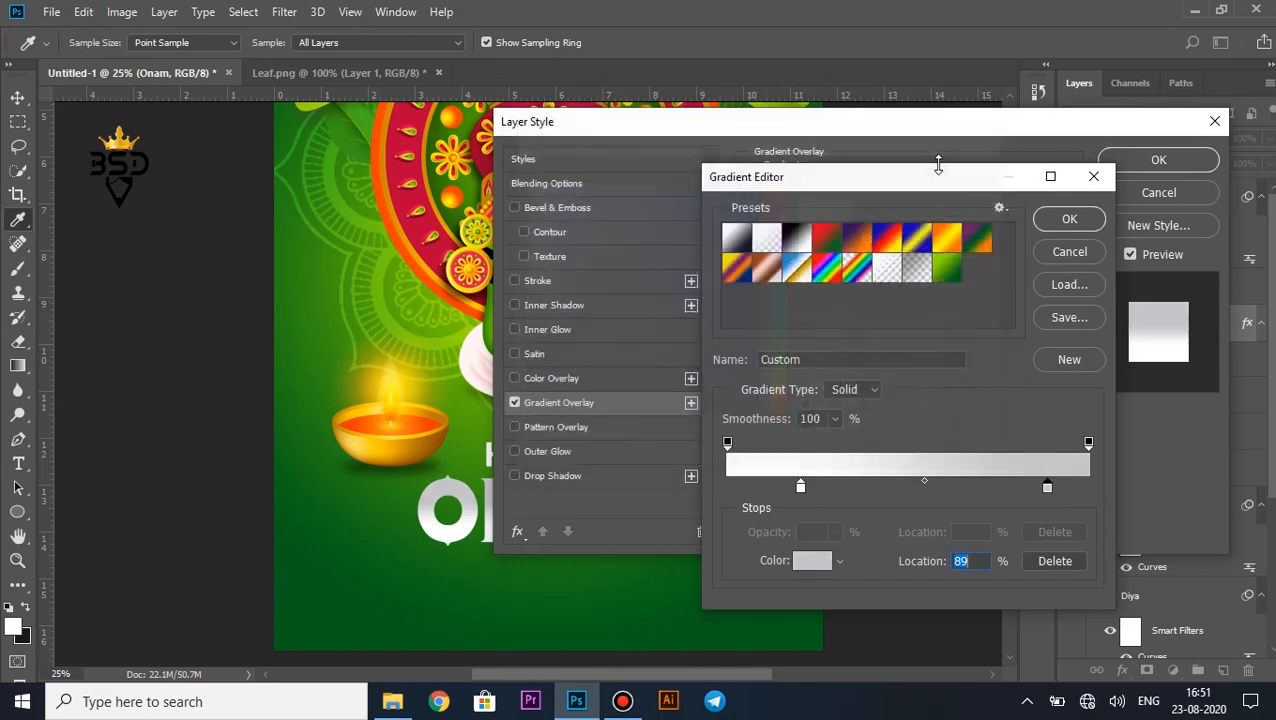
{"action": "left_click", "coordinate": [1060, 220]}
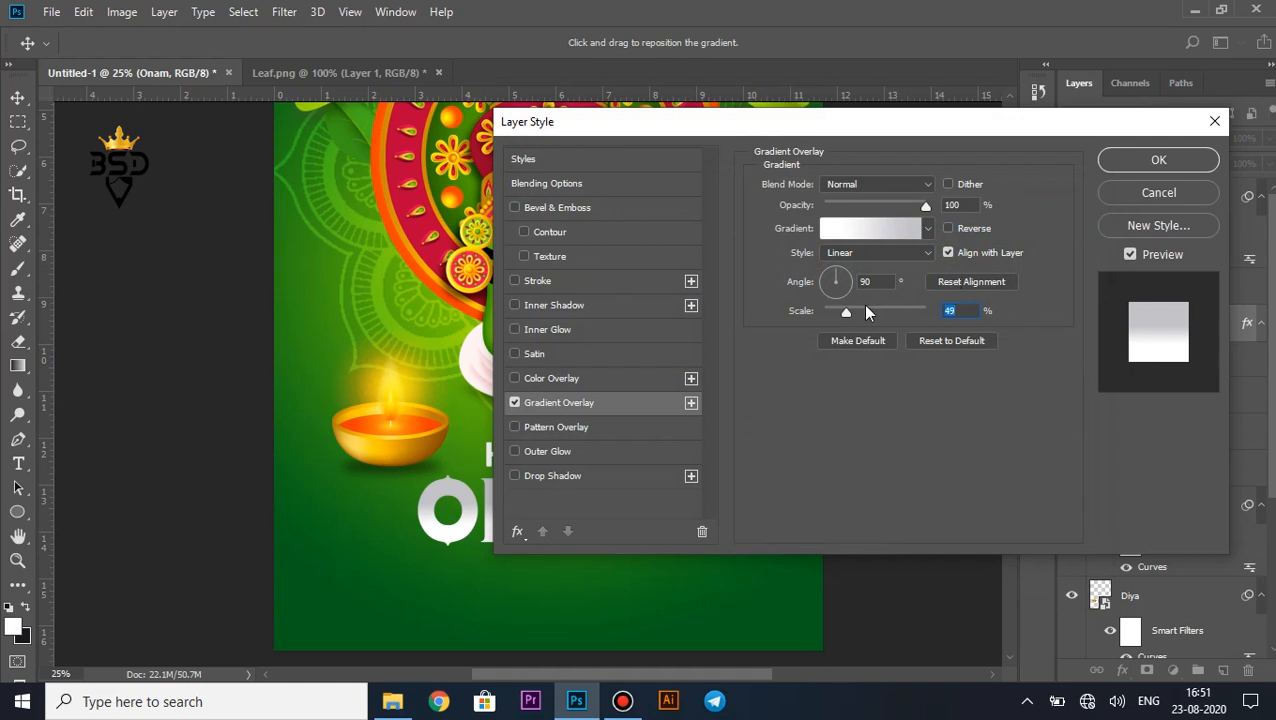
Add an 11 px white inside stroke and a 49 px Multiply inner shadow at 85% opacity to ONAM.
{"action": "left_click", "coordinate": [630, 281]}
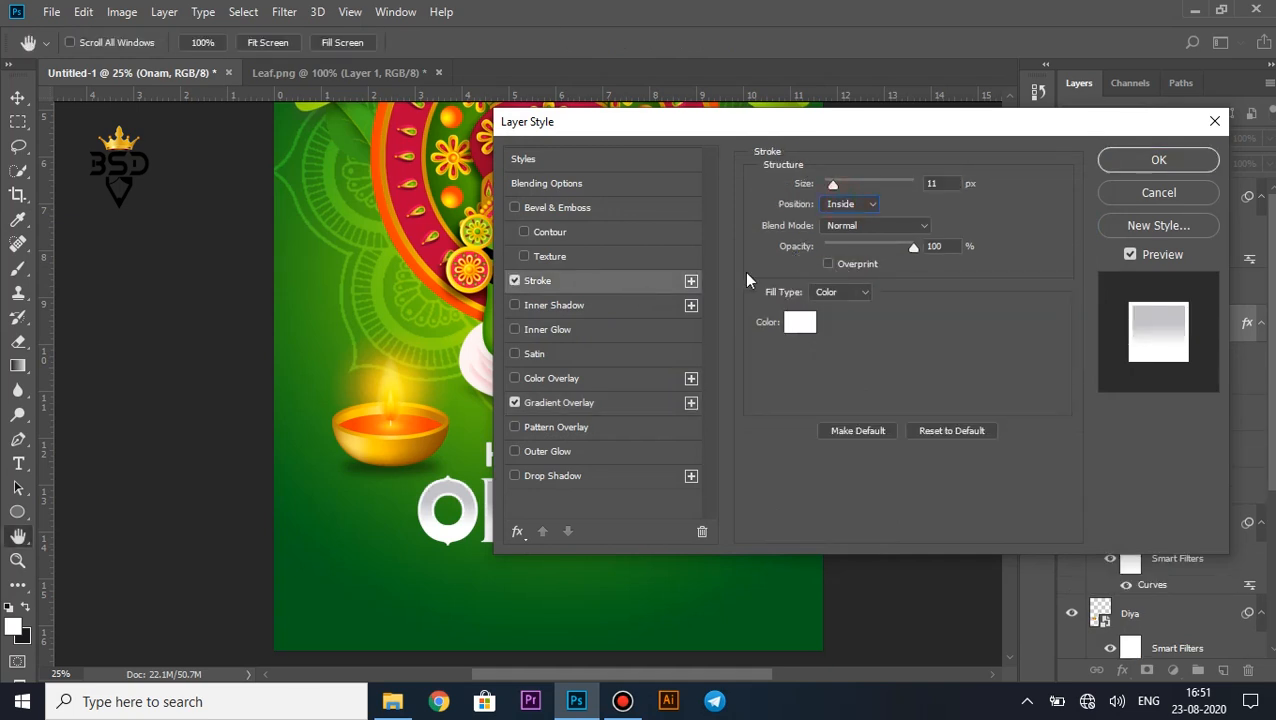
{"action": "left_click", "coordinate": [591, 307]}
{"action": "left_click_drag", "start_coordinate": [928, 132], "coordinate": [1051, 156]}
{"action": "left_click_drag", "start_coordinate": [960, 330], "coordinate": [969, 334]}
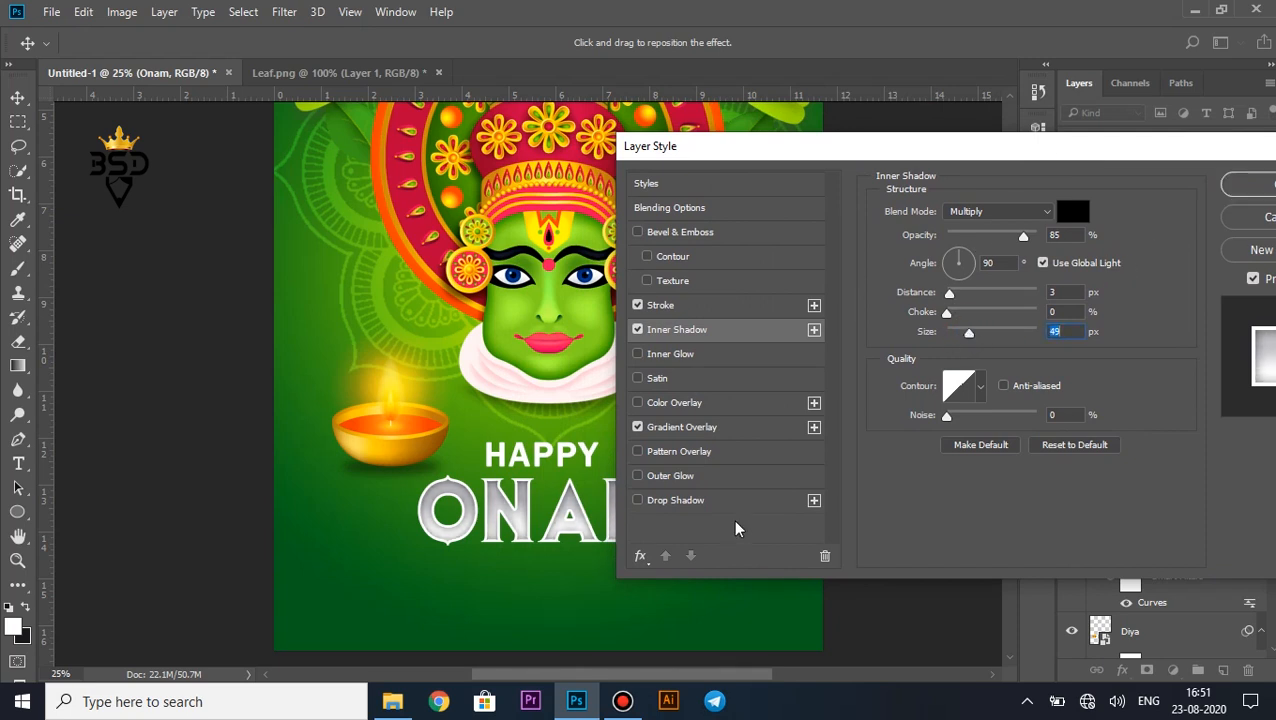
Add a black drop shadow to ONAM with 65% opacity, 45° angle, 15 px distance and 5 px size.
{"action": "left_click", "coordinate": [690, 500]}
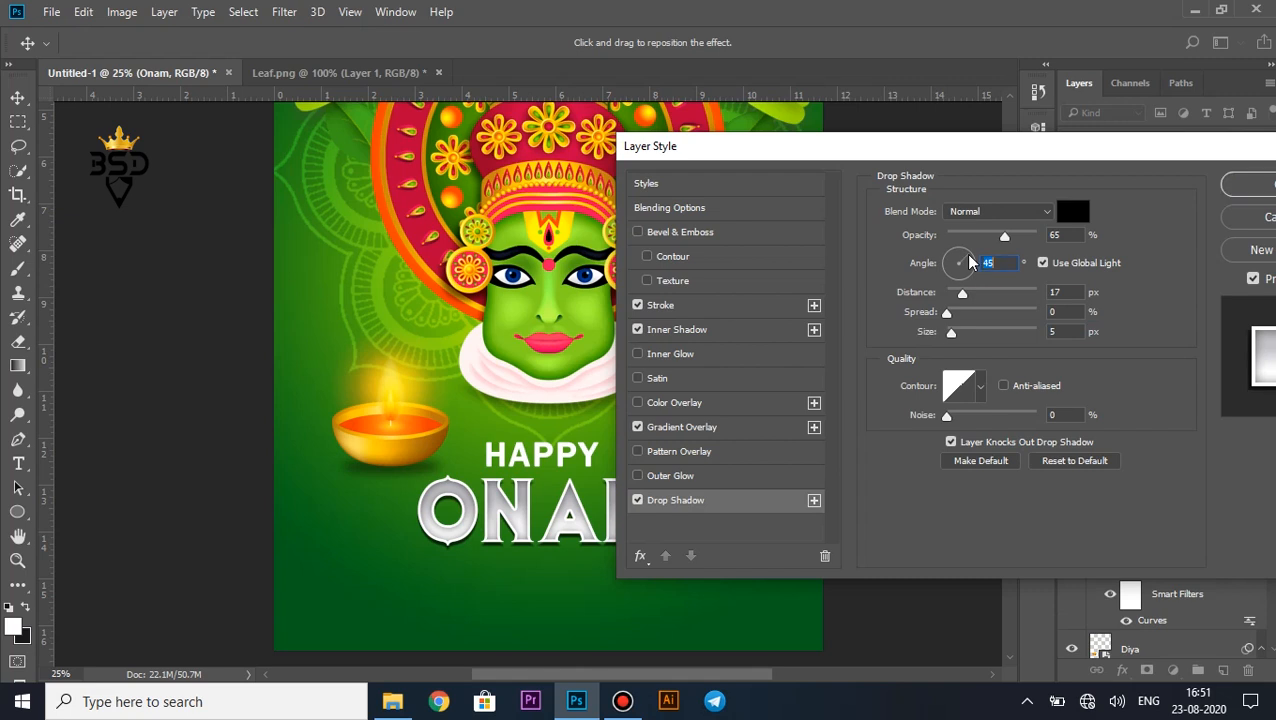
{"action": "left_click_drag", "start_coordinate": [962, 292], "coordinate": [965, 298]}
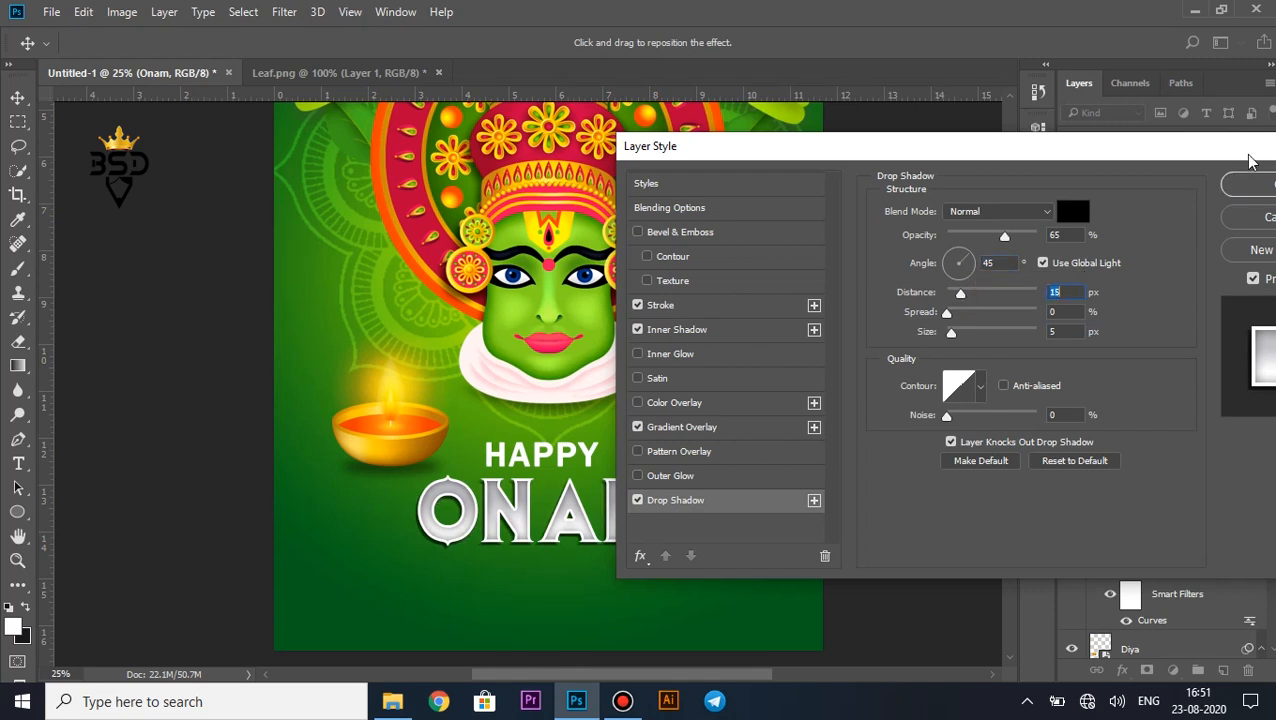
{"action": "left_click", "coordinate": [1251, 190]}
{"action": "left_click", "coordinate": [1006, 151]}
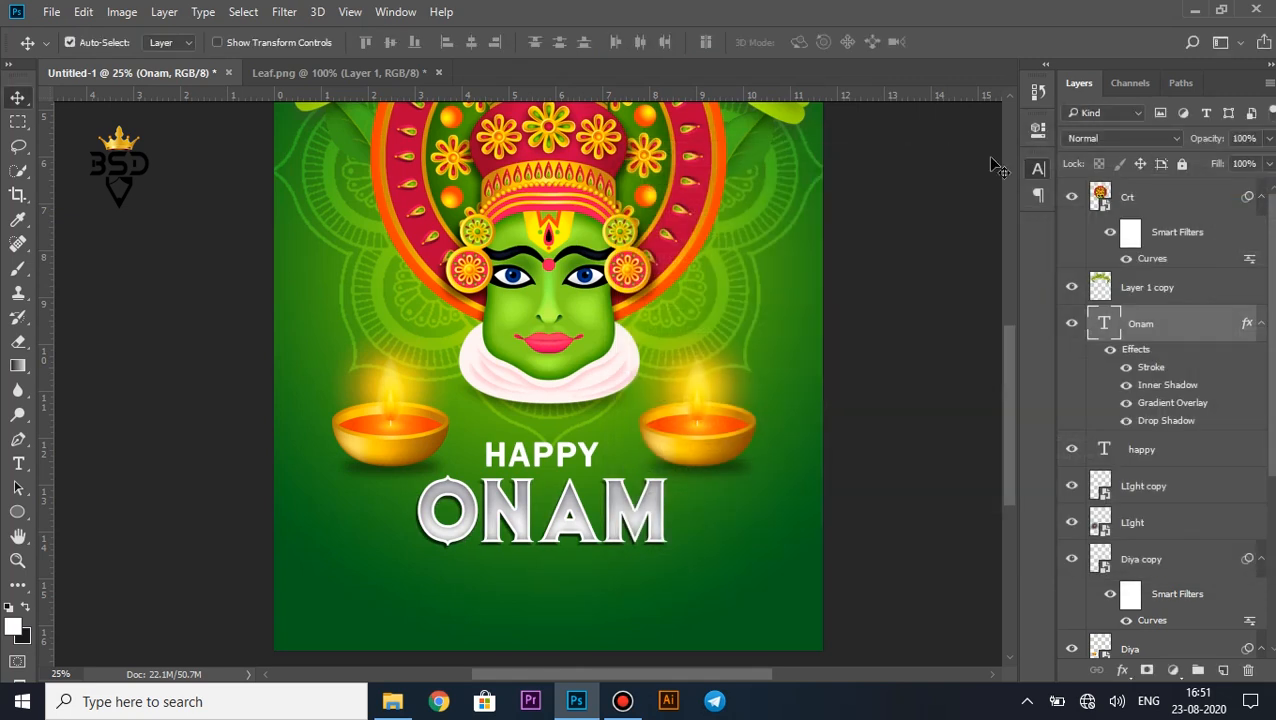
Duplicate the HAPPY text below ONAM and change the copy to MONDAY 2020.
{"action": "left_click", "coordinate": [1146, 452]}
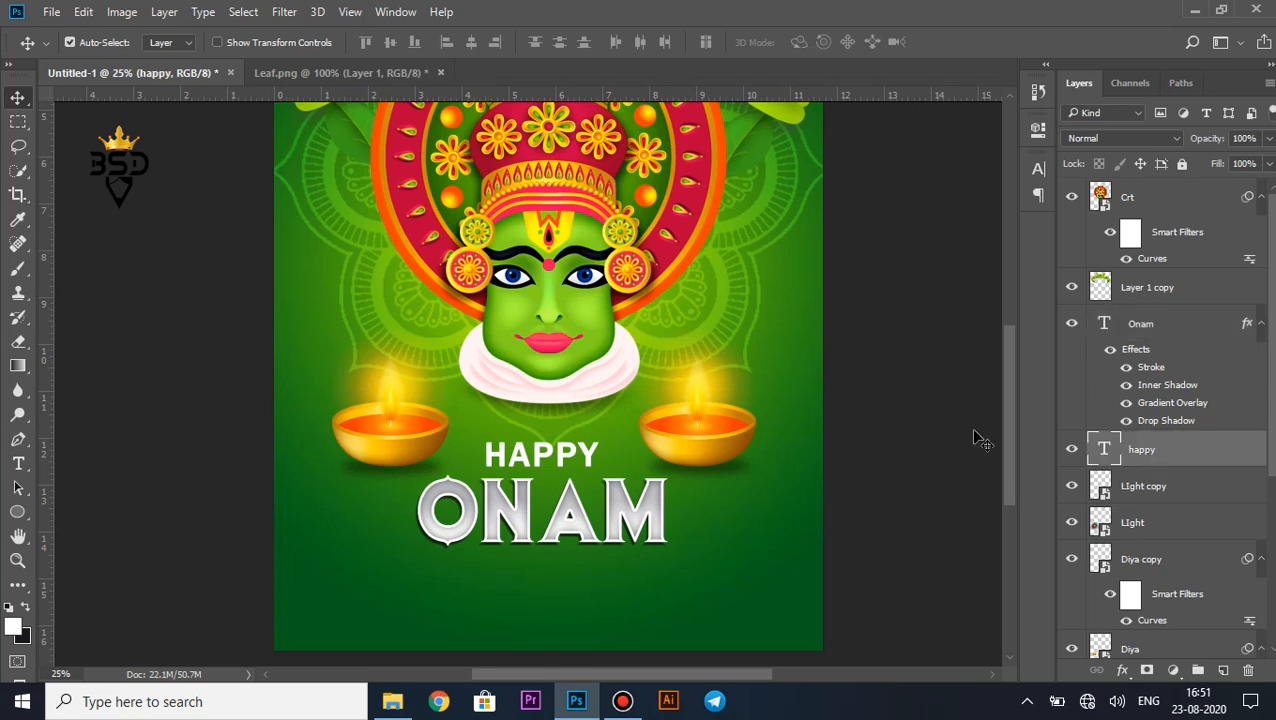
{"action": "left_click_drag", "start_coordinate": [597, 452], "coordinate": [588, 574]}
{"action": "key", "text": "t"}
{"action": "left_click", "coordinate": [588, 568]}
{"action": "key", "text": "ctrl+a"}
{"action": "type", "text": "MONDAY 2020"}
Remove faux bold from the MONDAY 2020 text and set its size to 30.41 pt and tracking to 540.
{"action": "key", "text": "ctrl+a"}
{"action": "left_click", "coordinate": [791, 43]}
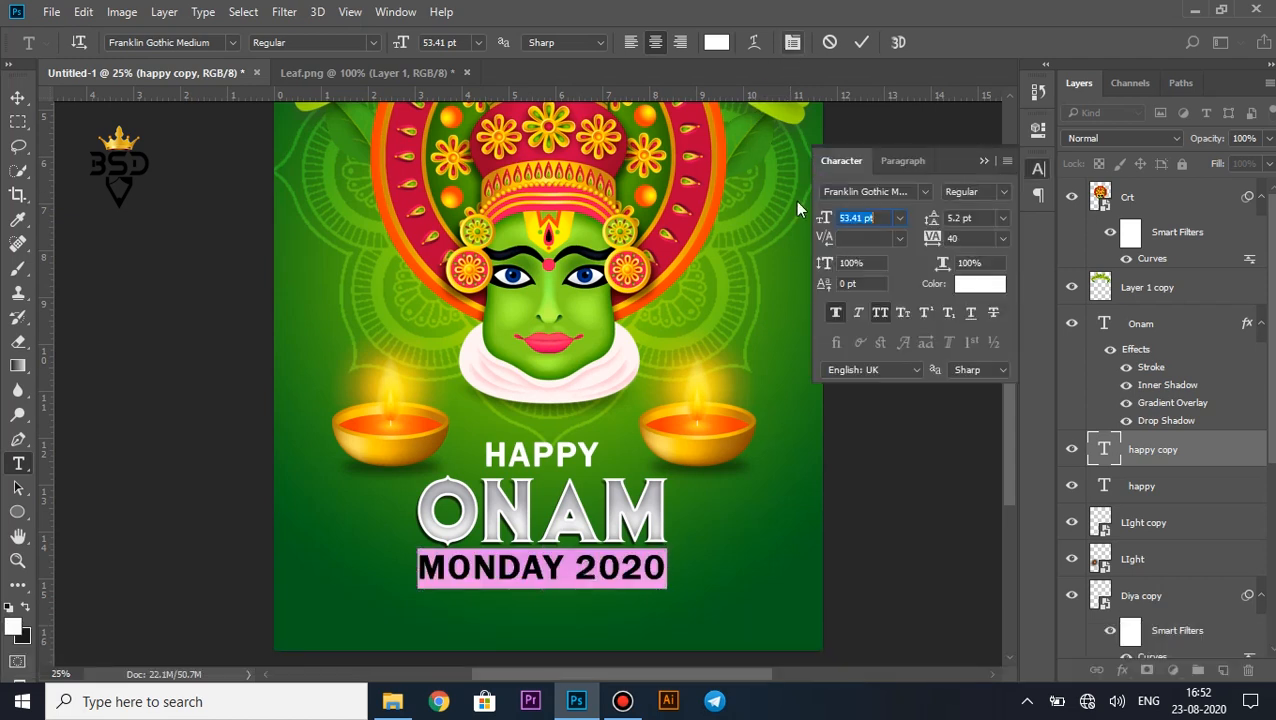
{"action": "left_click", "coordinate": [835, 313]}
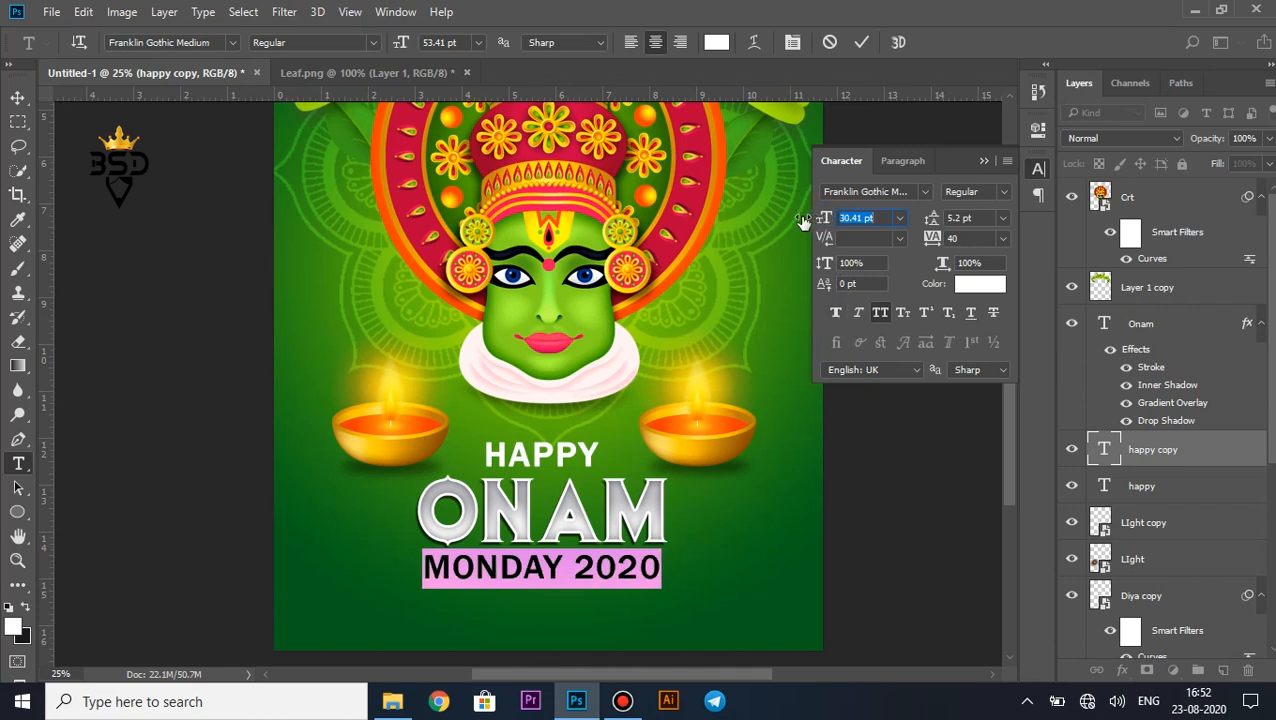
{"action": "left_click_drag", "start_coordinate": [803, 220], "coordinate": [801, 224]}
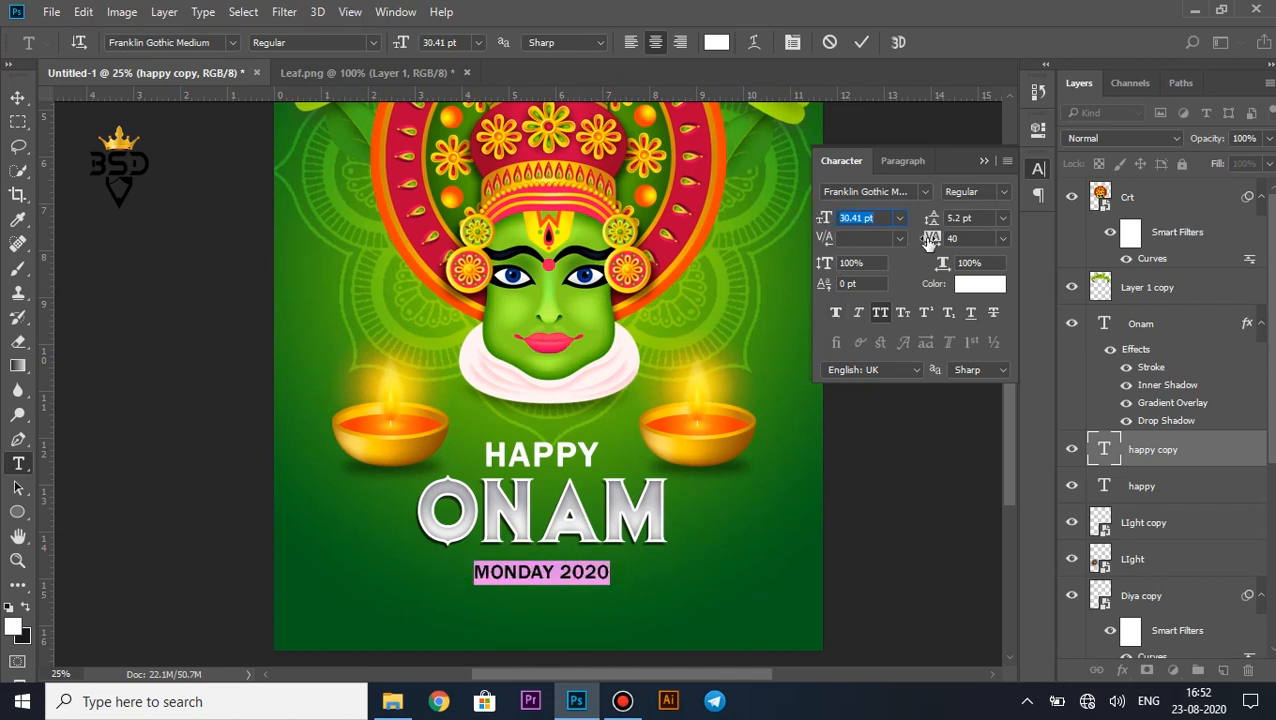
{"action": "type", "text": "540"}
{"action": "key", "text": "Return"}
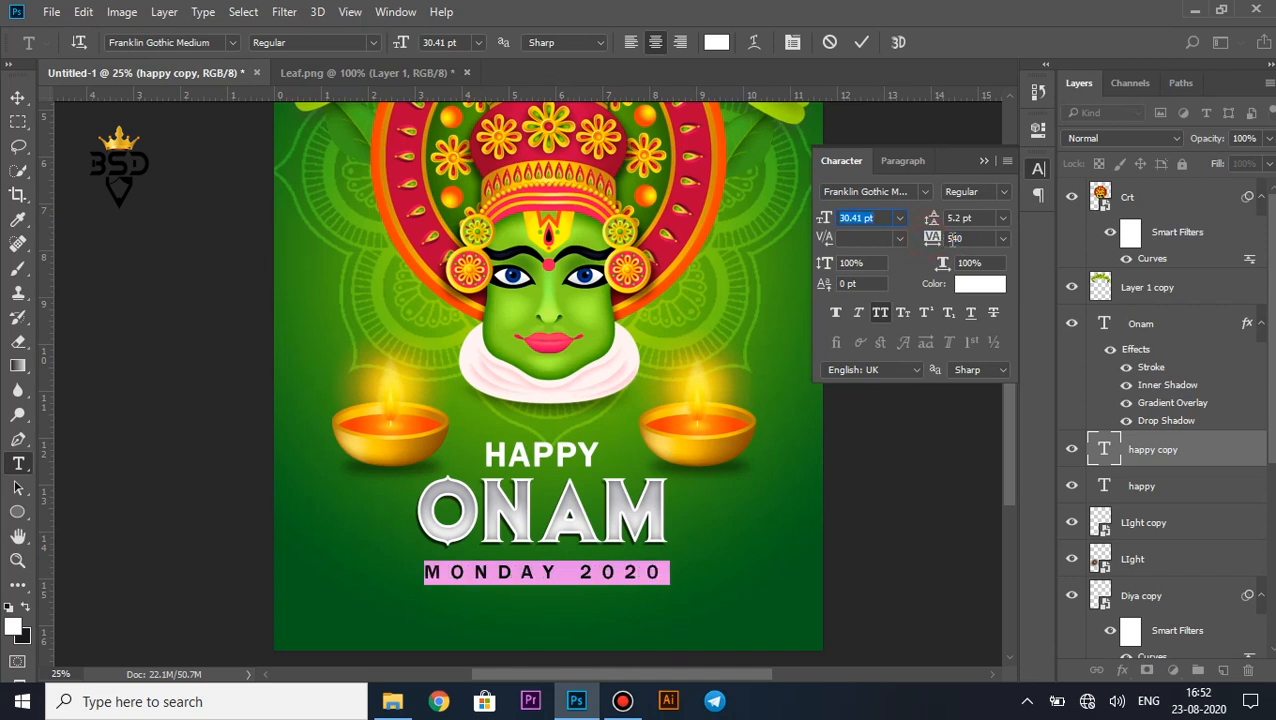
{"action": "left_click", "coordinate": [857, 43]}
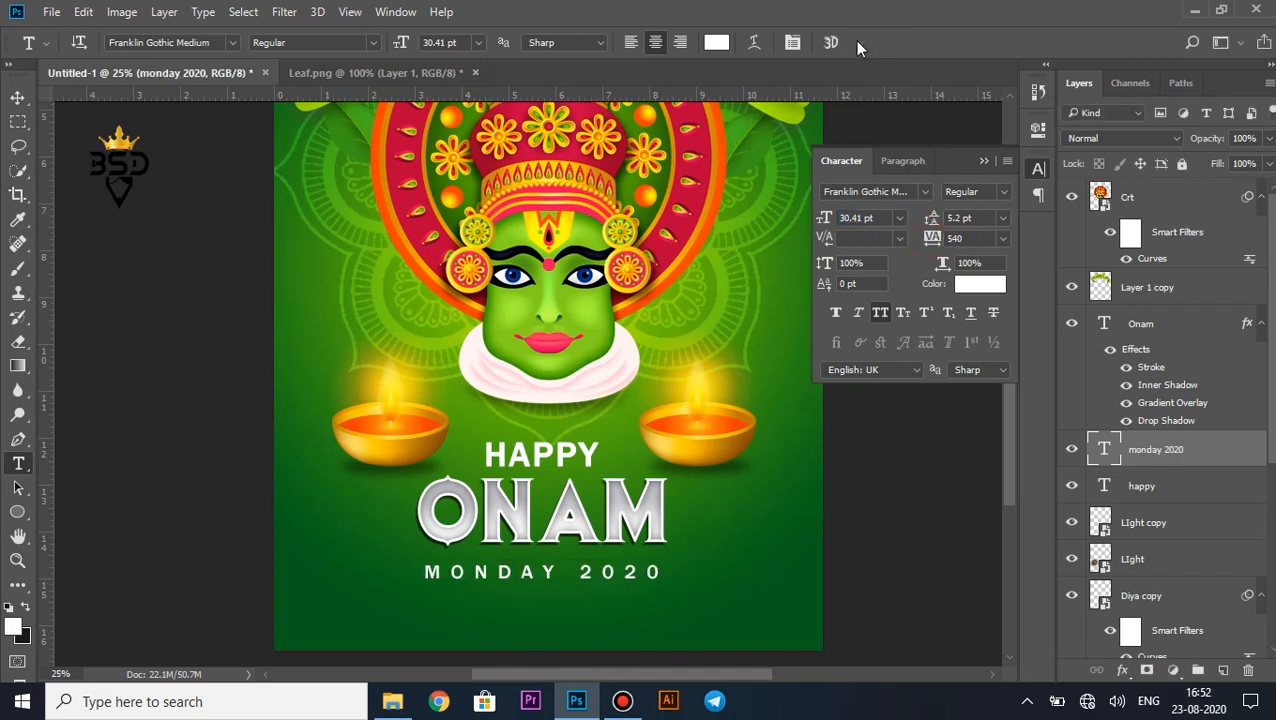
Select the whole canvas area and centre the MONDAY 2020 text horizontally within it.
{"action": "key", "text": "v"}
{"action": "key", "text": "ctrl+minus"}
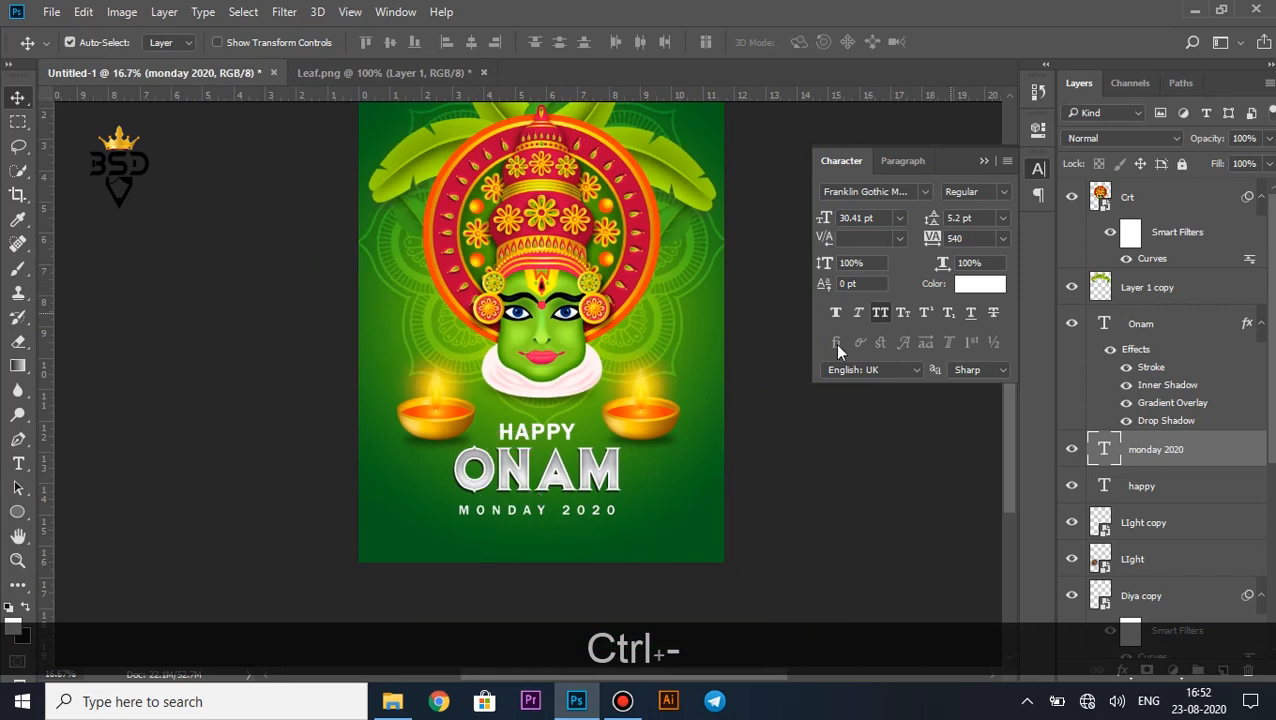
{"action": "left_click_drag", "start_coordinate": [1264, 318], "coordinate": [1273, 544]}
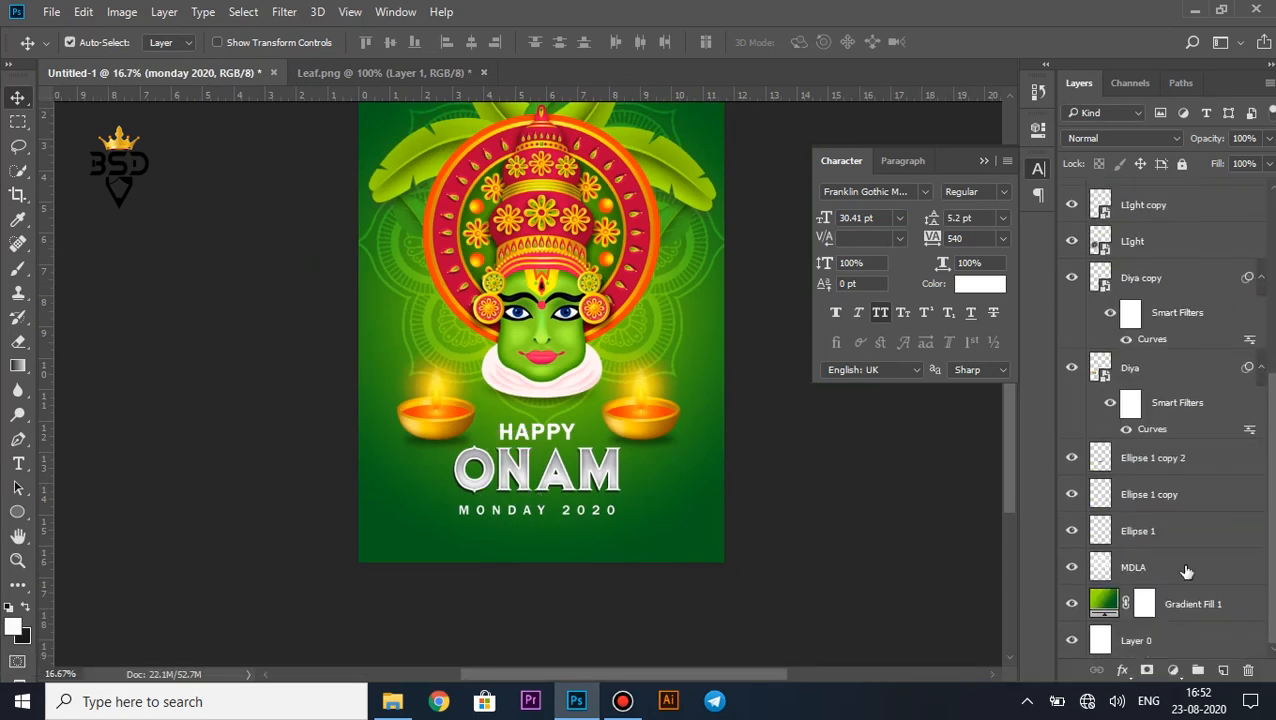
{"action": "key", "text": "ctrl"}
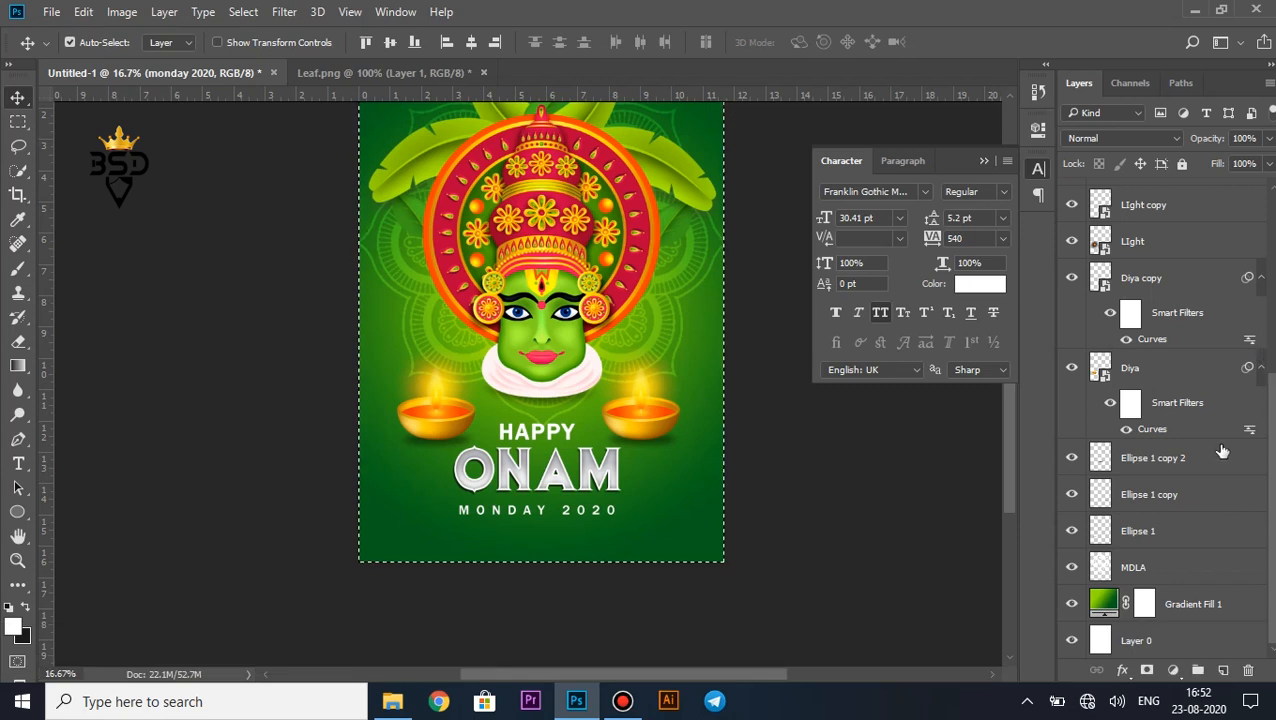
{"action": "scroll", "coordinate": [1273, 456], "scroll_direction": "up", "scroll_amount": 5}
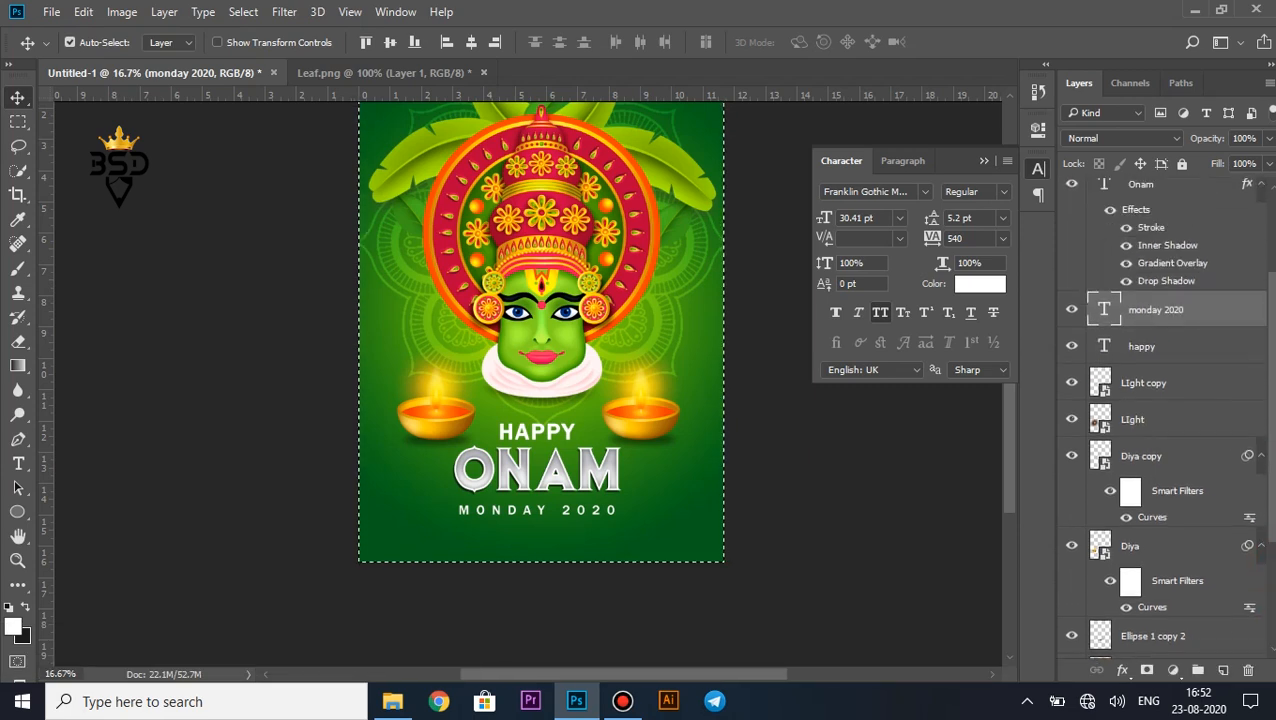
{"action": "left_click", "coordinate": [472, 44]}
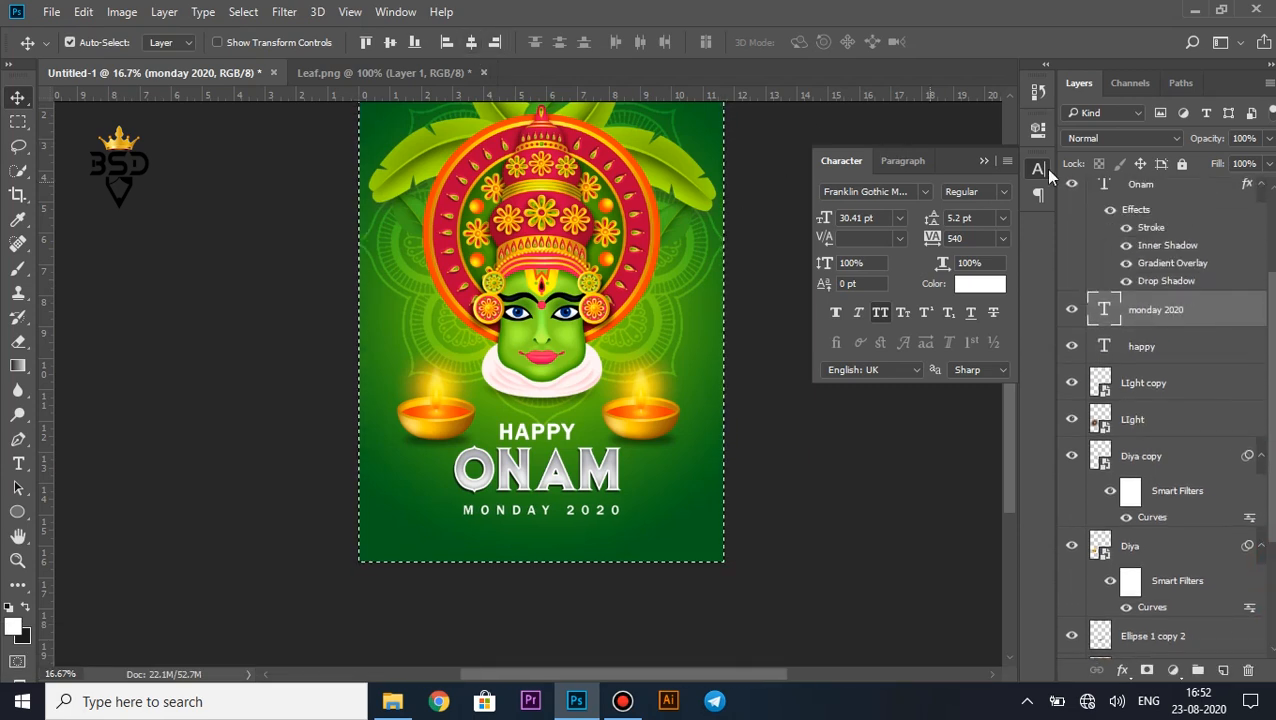
Centre the ONAM and HAPPY text layers horizontally on the canvas, then clear the selection.
{"action": "left_click", "coordinate": [1124, 189]}
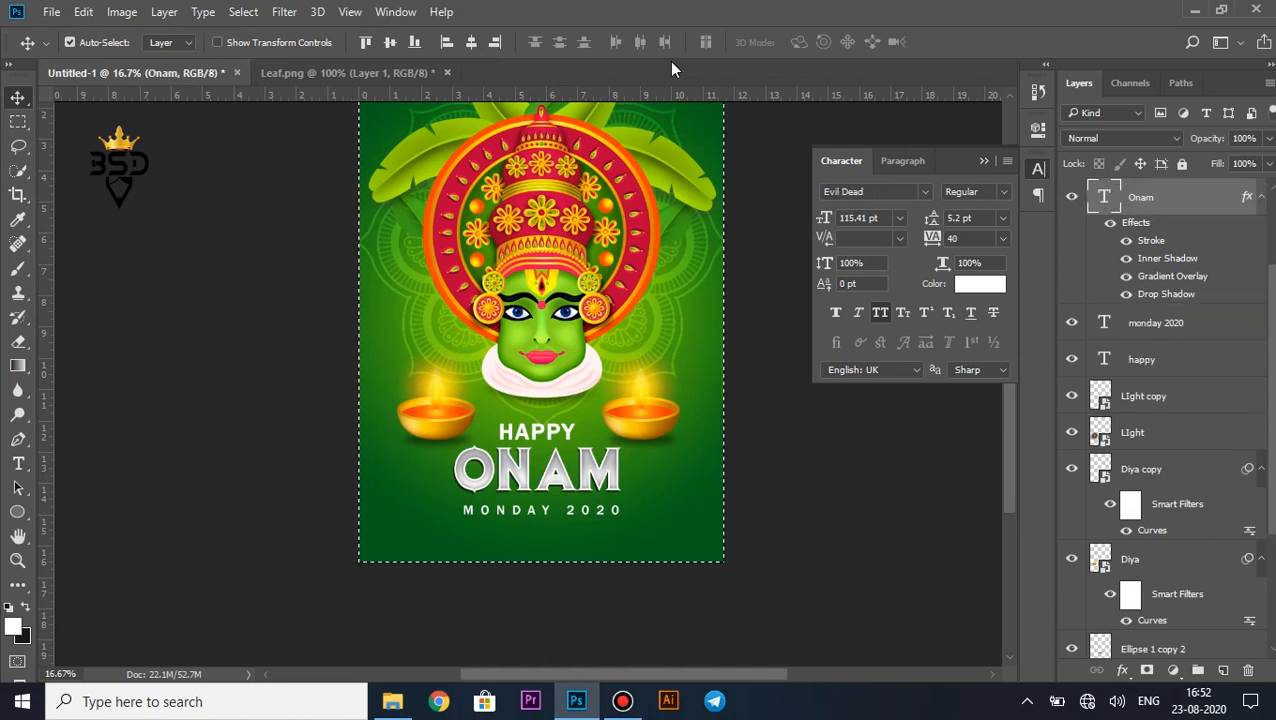
{"action": "left_click", "coordinate": [473, 44]}
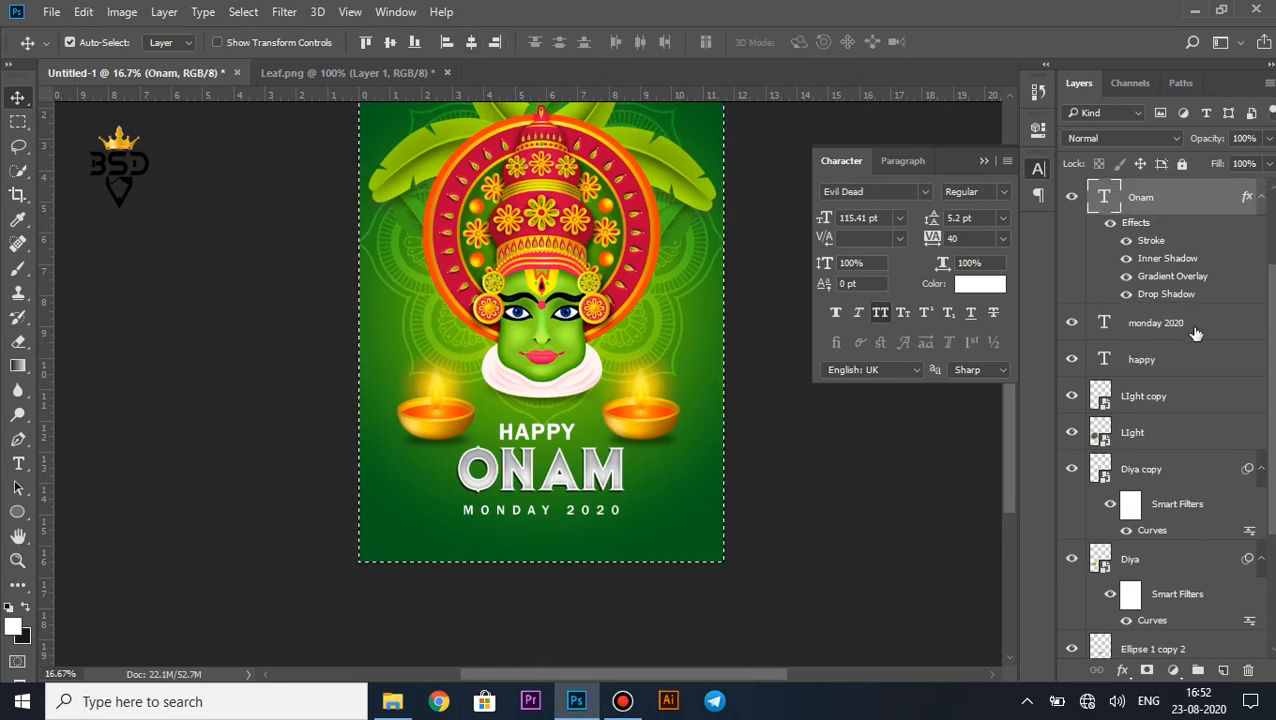
{"action": "left_click", "coordinate": [1160, 362]}
{"action": "left_click", "coordinate": [469, 41]}
{"action": "key", "text": "ctrl+d"}
Add a new layer above the Crt layer, fill it with the dark background colour, and set its fill to 0%.
{"action": "key", "text": "ctrl+minus"}
{"action": "key", "text": "ctrl+minus"}
{"action": "key", "text": "ctrl+minus"}
{"action": "key", "text": "ctrl+equal"}
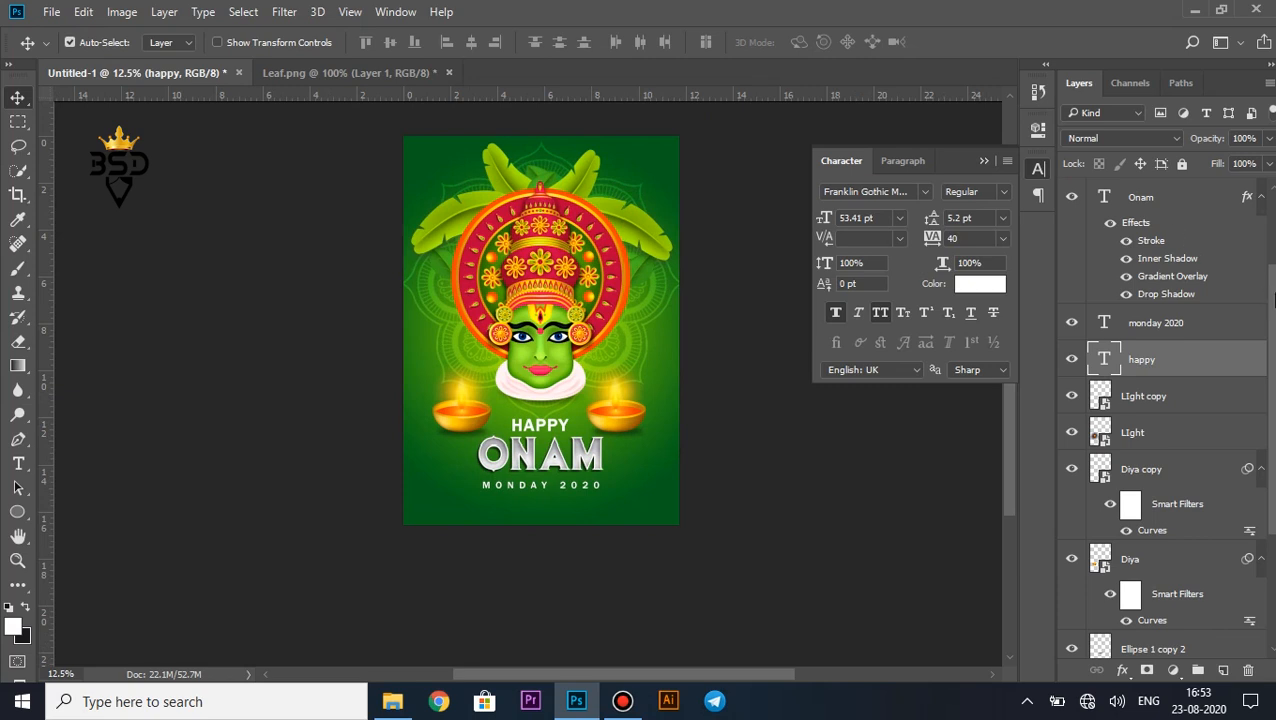
{"action": "scroll", "coordinate": [1274, 300], "scroll_direction": "up", "scroll_amount": 3}
{"action": "left_click", "coordinate": [1207, 199]}
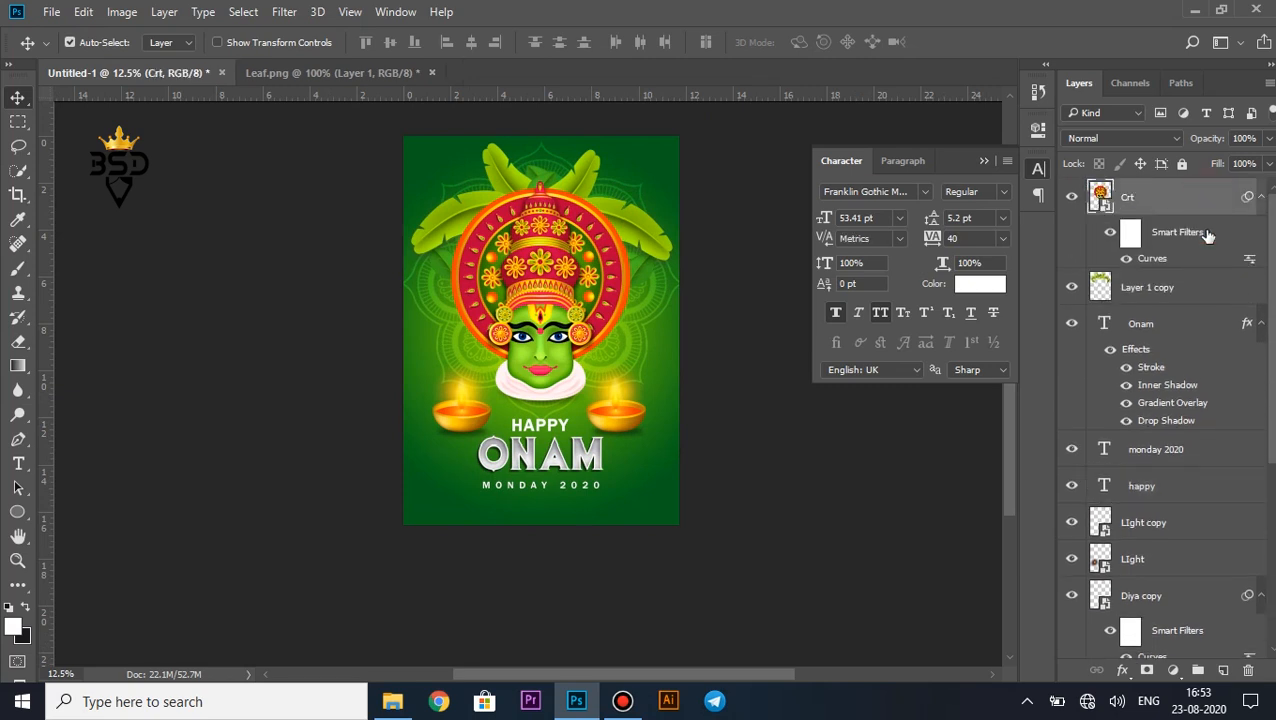
{"action": "left_click", "coordinate": [1224, 668]}
{"action": "key", "text": "ctrl+BackSpace"}
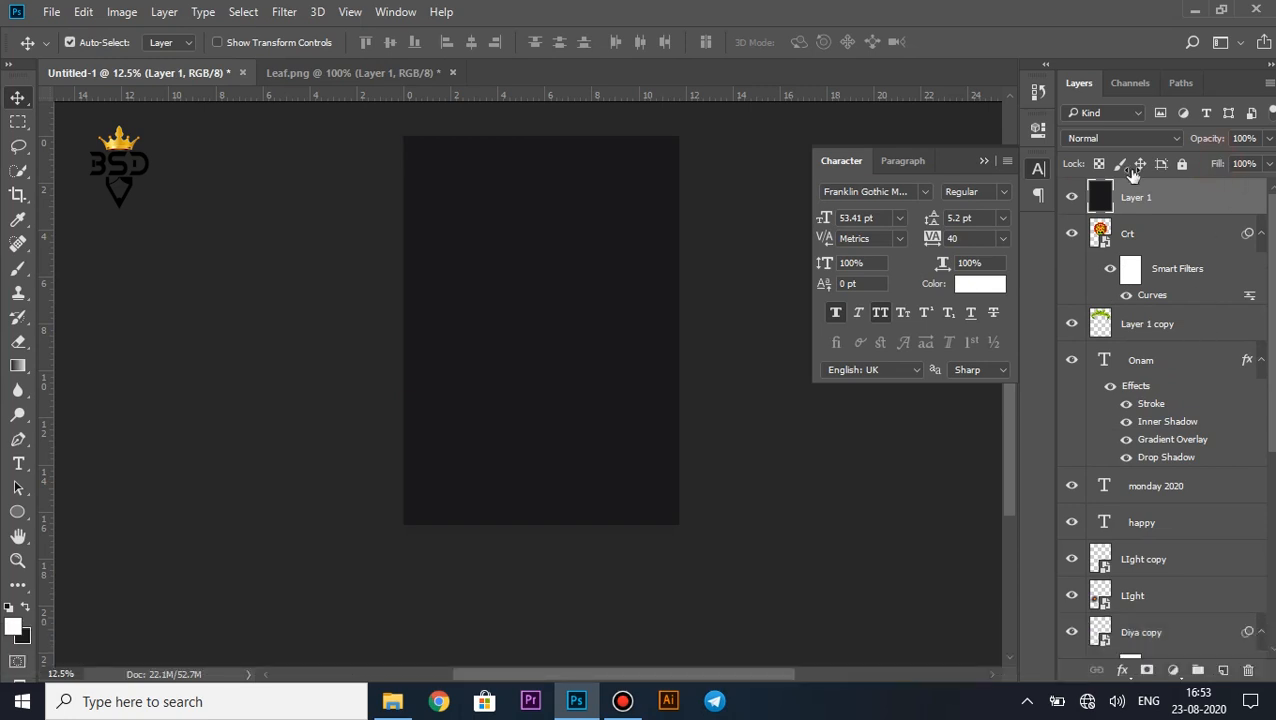
{"action": "left_click_drag", "start_coordinate": [1192, 170], "coordinate": [1080, 180]}
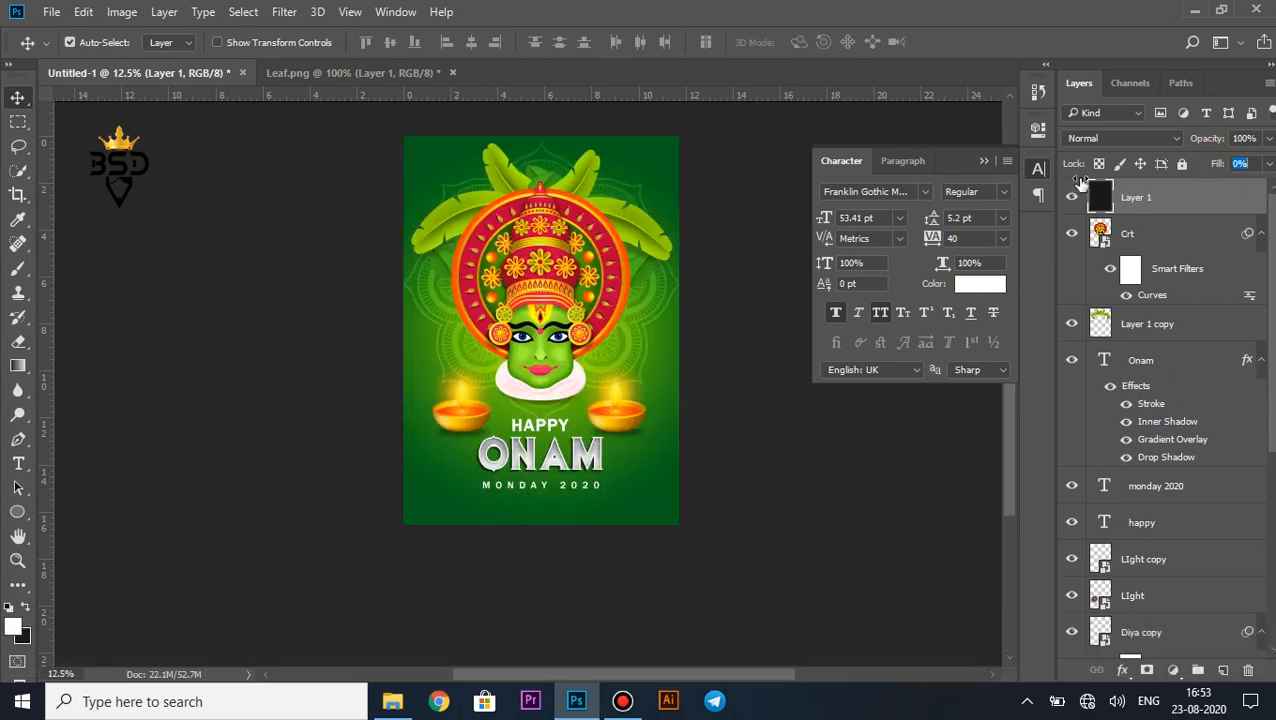
Add a thick white inside stroke at 100% opacity to the new top layer as a border around the poster.
{"action": "left_click", "coordinate": [1121, 672]}
{"action": "left_click", "coordinate": [1160, 489]}
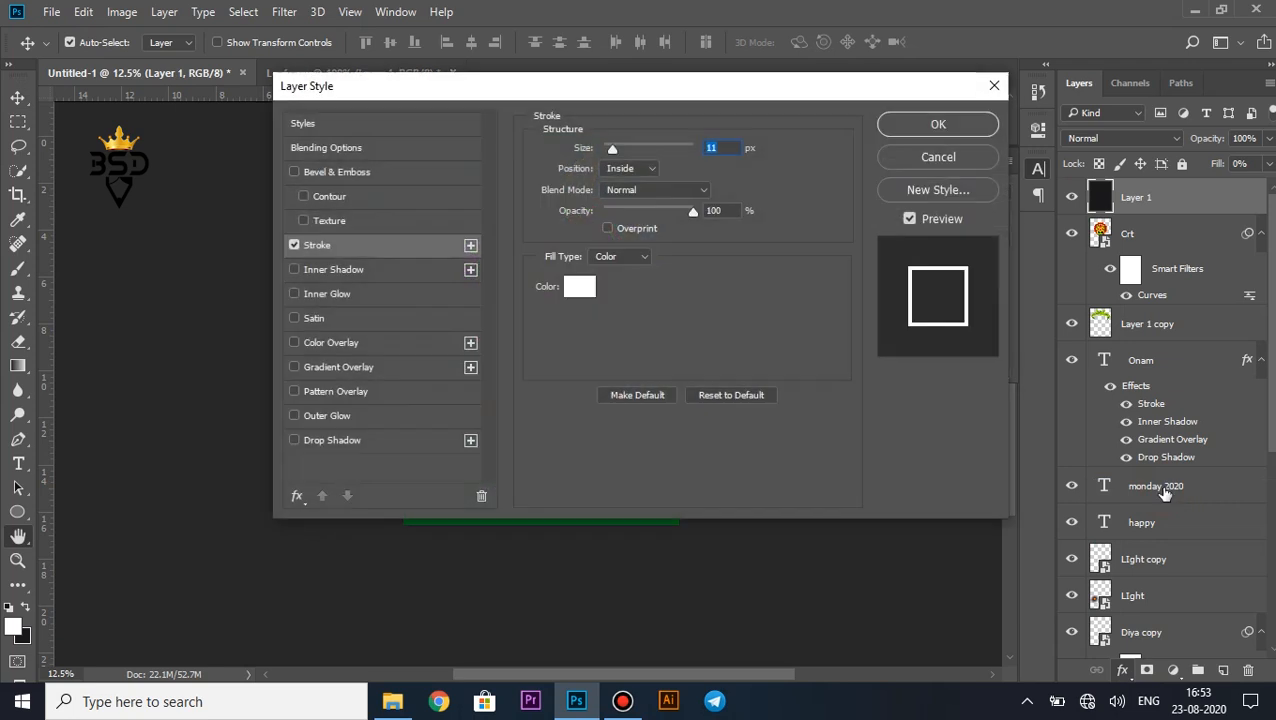
{"action": "left_click_drag", "start_coordinate": [740, 103], "coordinate": [977, 239]}
{"action": "left_click_drag", "start_coordinate": [856, 285], "coordinate": [867, 284]}
{"action": "left_click", "coordinate": [1165, 264]}
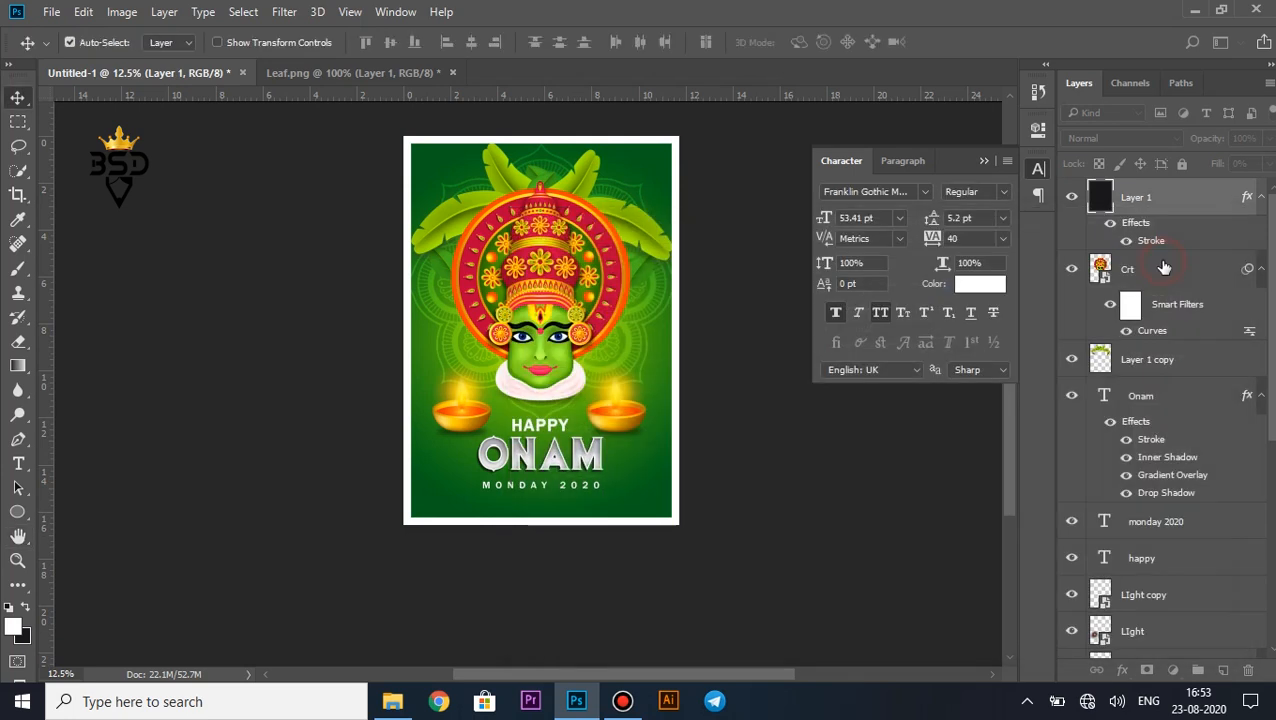
Fit the whole poster in view to review the bordered design, and collapse the character settings.
{"action": "key", "text": "ctrl+equal"}
{"action": "key", "text": "ctrl+equal"}
{"action": "key", "text": "ctrl+minus"}
{"action": "key", "text": "ctrl+minus"}
{"action": "key", "text": "z"}
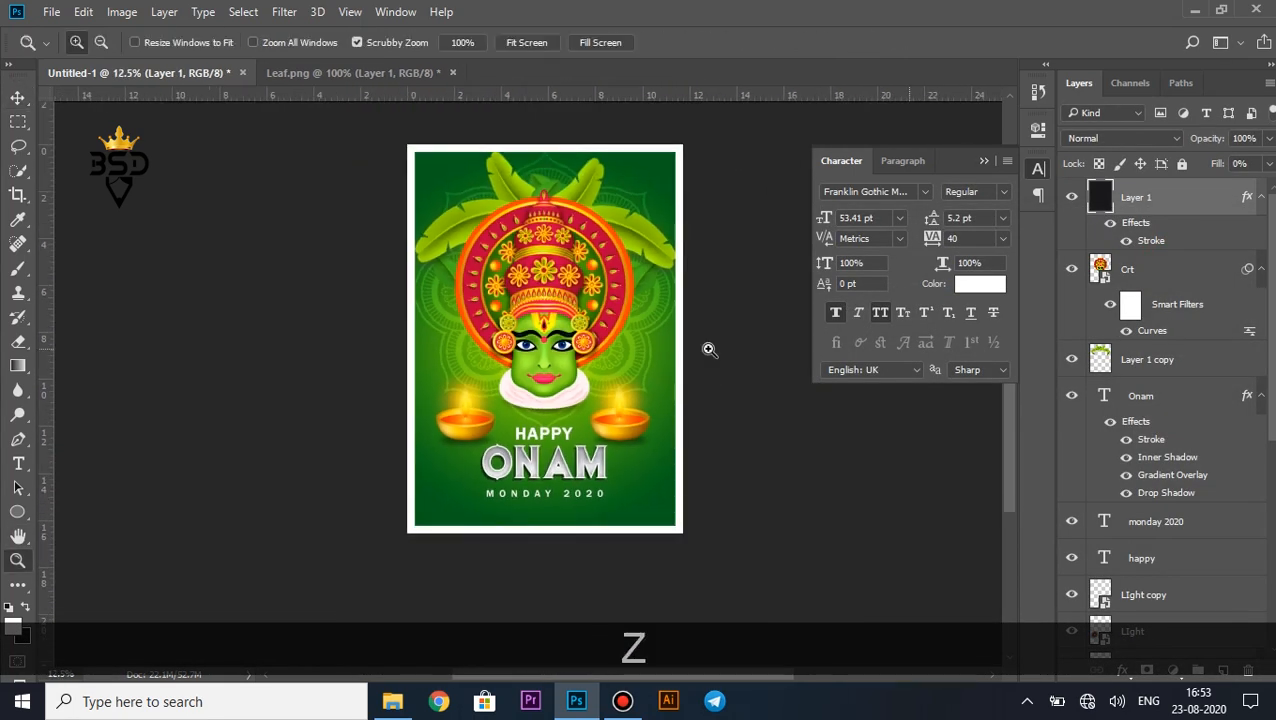
{"action": "right_click", "coordinate": [609, 347]}
{"action": "left_click", "coordinate": [640, 360]}
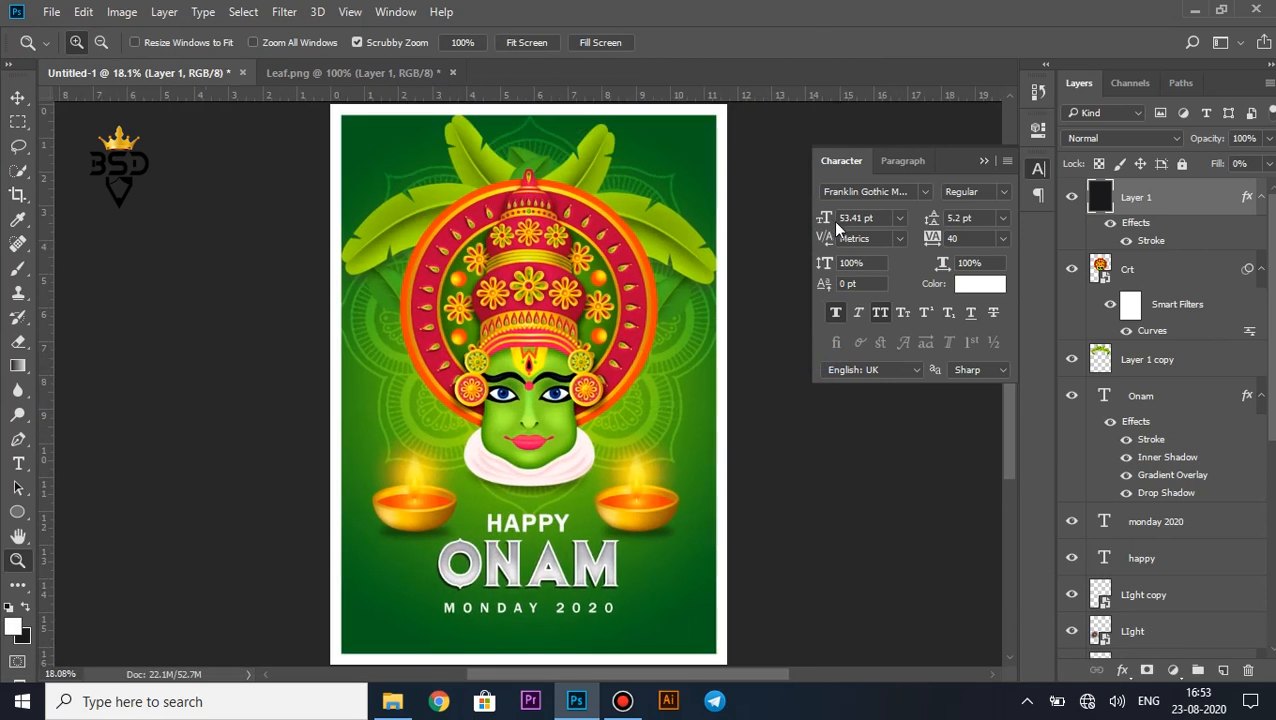
{"action": "left_click", "coordinate": [982, 162]}
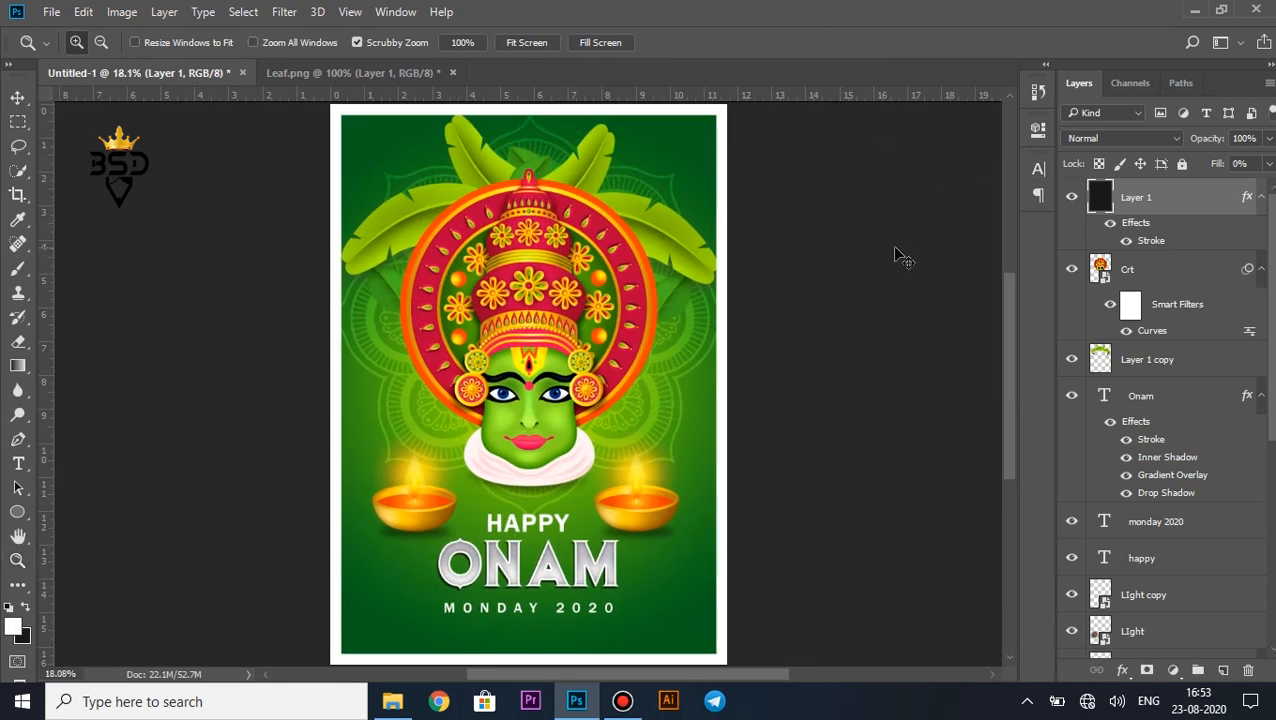